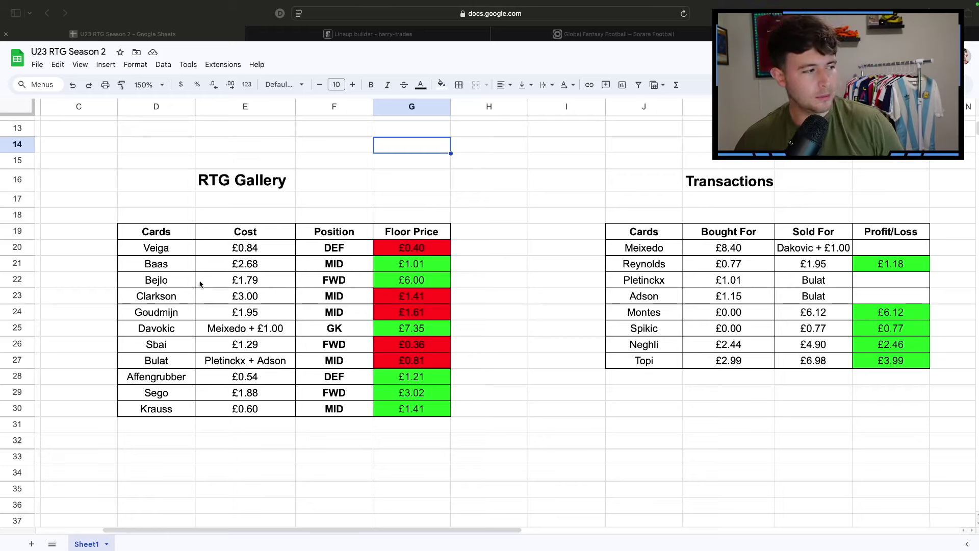
# - Review the cost and floor price of Bejlo and the floor prices of Sego and Krauss in the RTG Gallery table
pyautogui.click(243, 279)
pyautogui.click(245, 281)
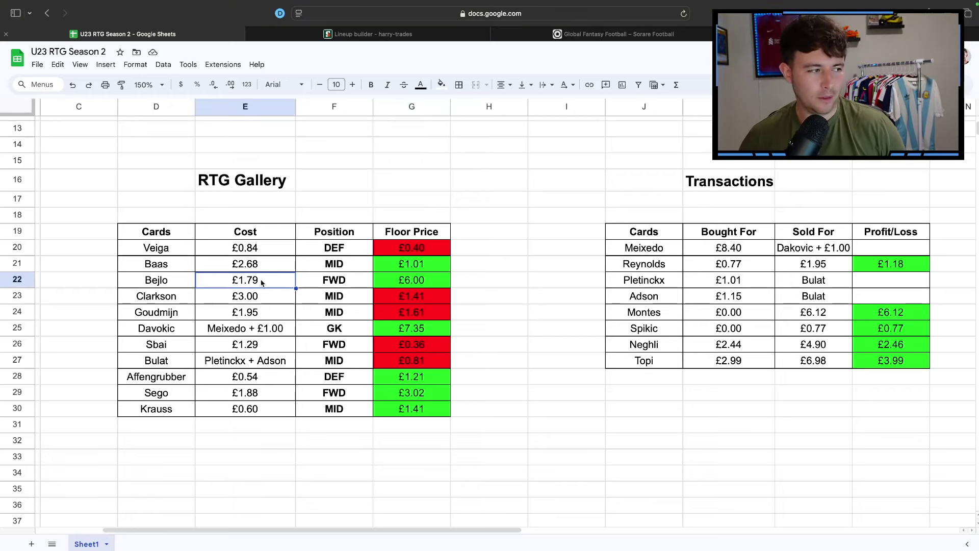
pyautogui.click(422, 281)
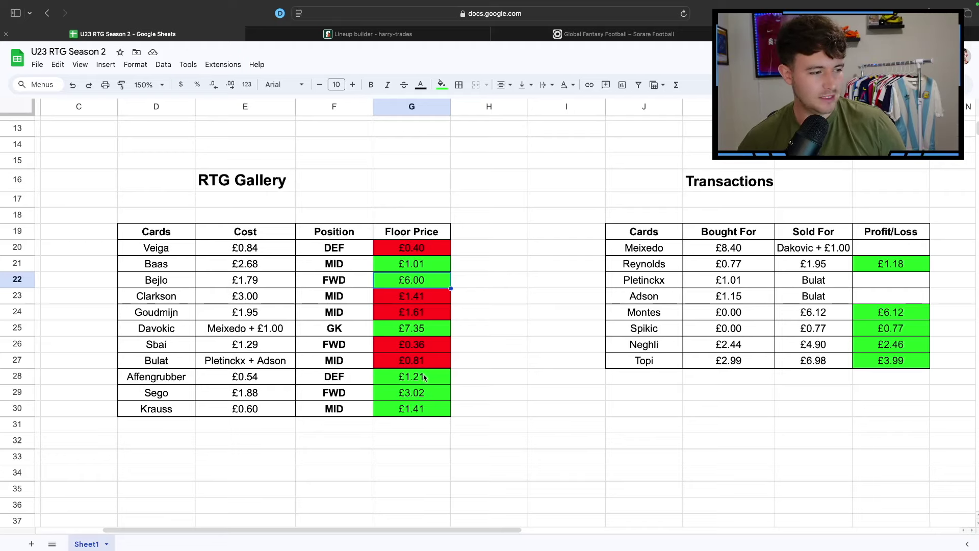
pyautogui.click(409, 397)
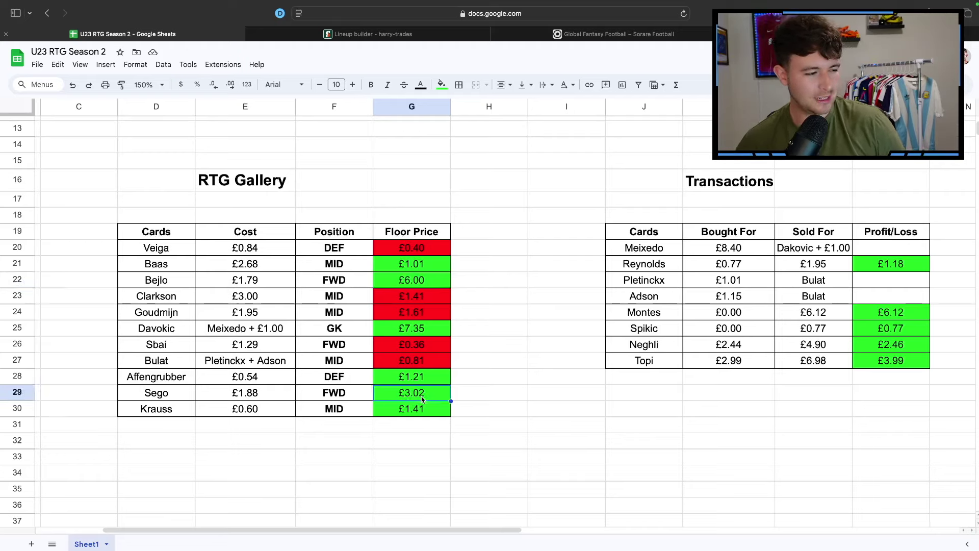
pyautogui.click(173, 414)
pyautogui.click(396, 411)
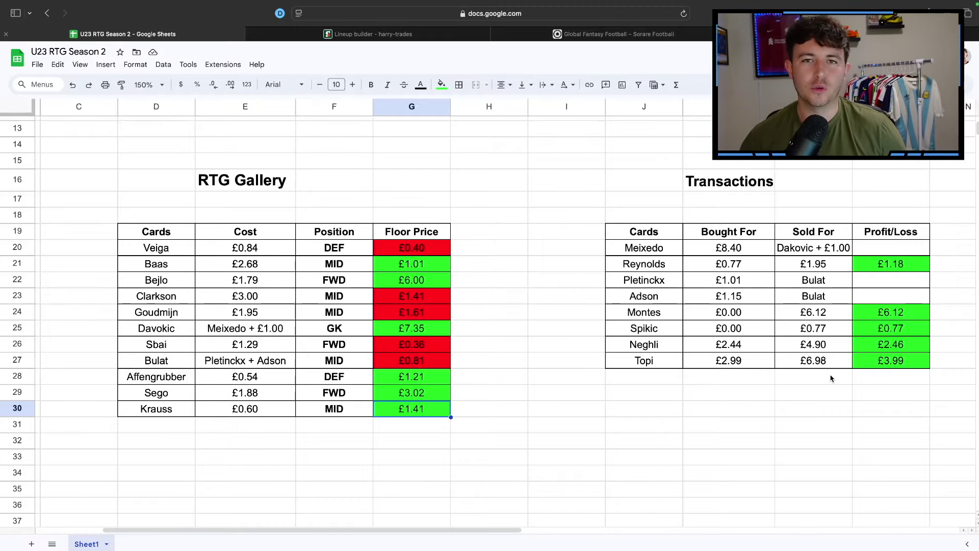
# - Examine the Transactions table along with the cash won, total balance and gallery value figures
pyautogui.hscroll(4, 774, 381)
pyautogui.scroll(3, 774, 381)
pyautogui.hscroll(2, 775, 381)
pyautogui.scroll(-1, 774, 380)
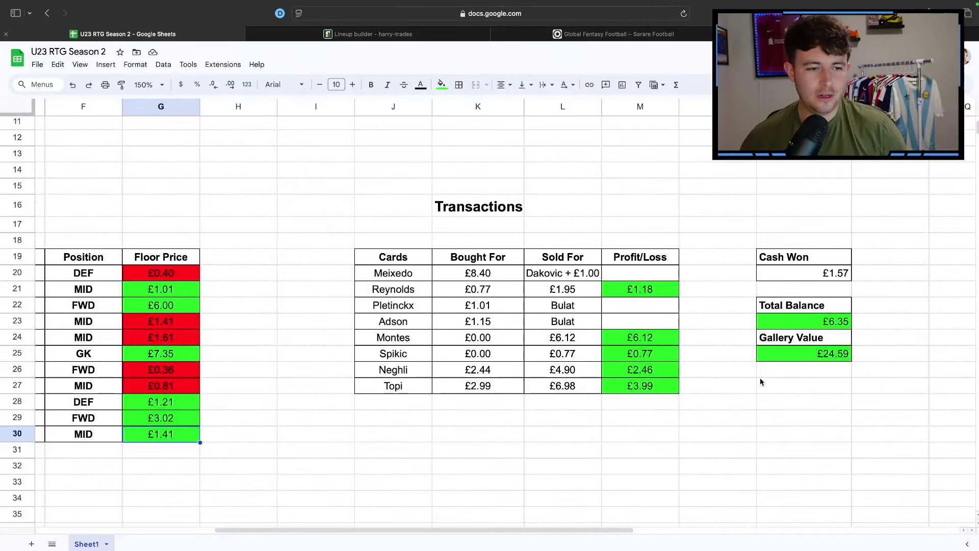
pyautogui.scroll(1, 775, 381)
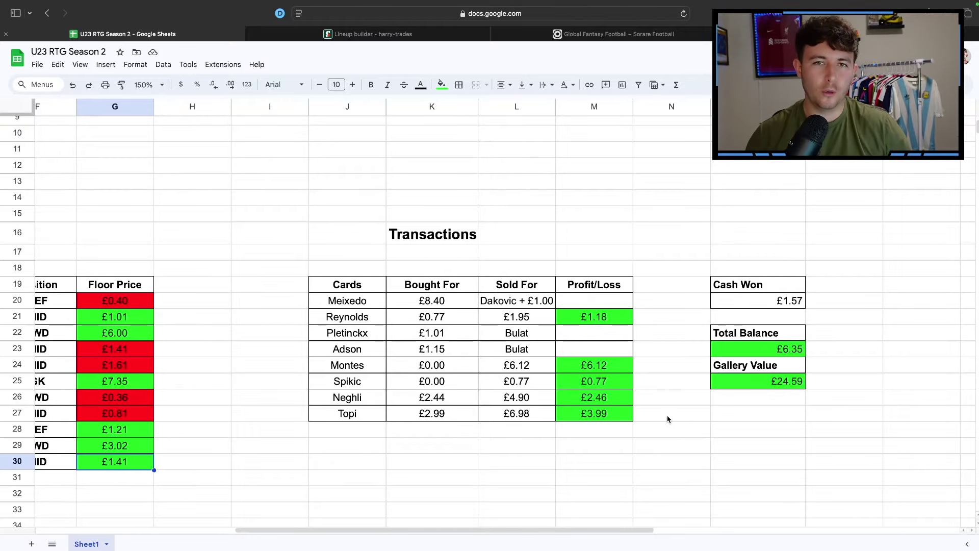
pyautogui.scroll(-1, 653, 412)
pyautogui.hscroll(-5, 653, 412)
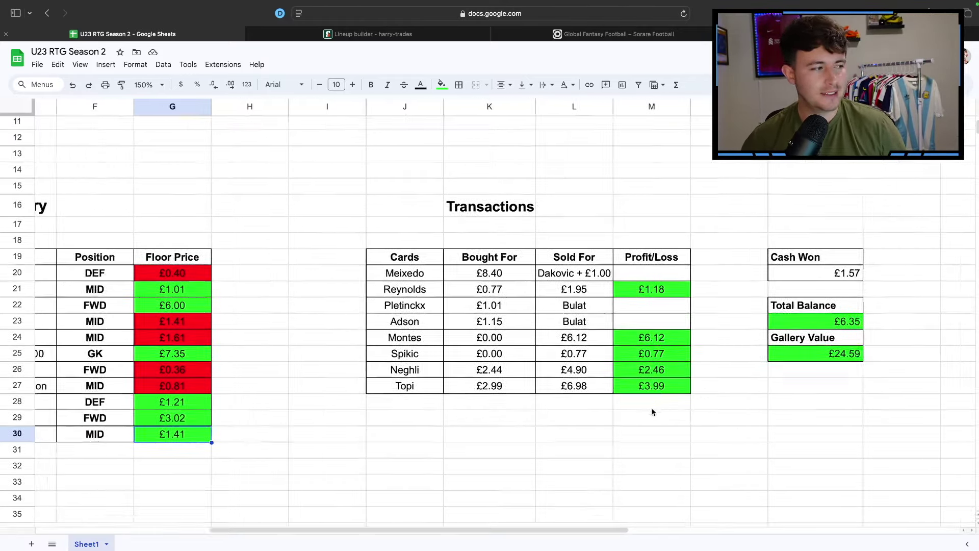
pyautogui.hscroll(-2, 653, 412)
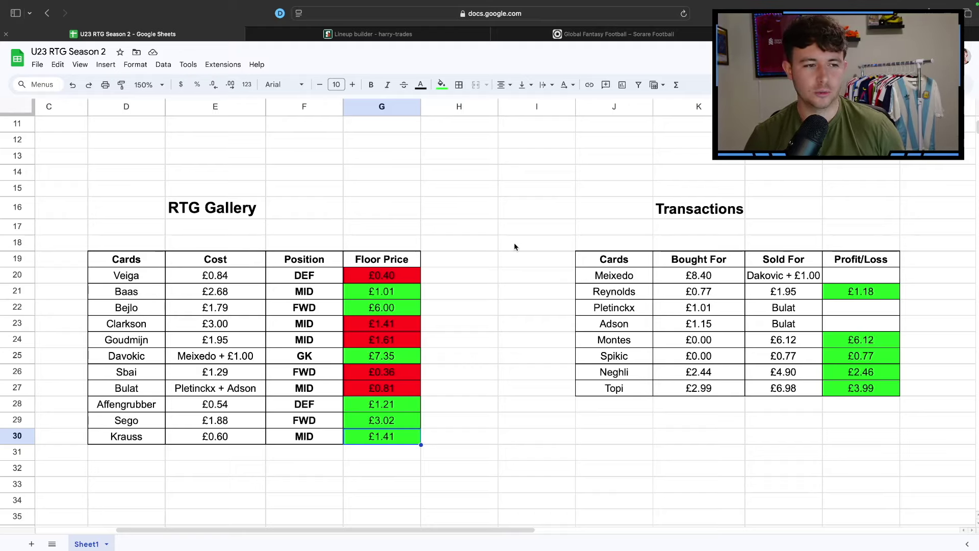
# - Check the Veiga and Davokic entries in the RTG Gallery table and view the U23 RTG - Season 2 cards in the Sorare gallery
pyautogui.click(489, 244)
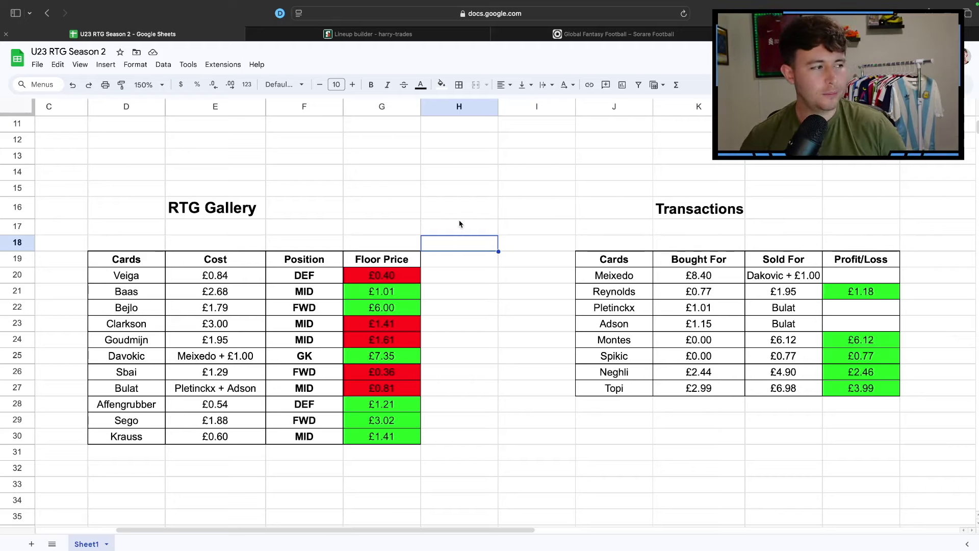
pyautogui.click(138, 281)
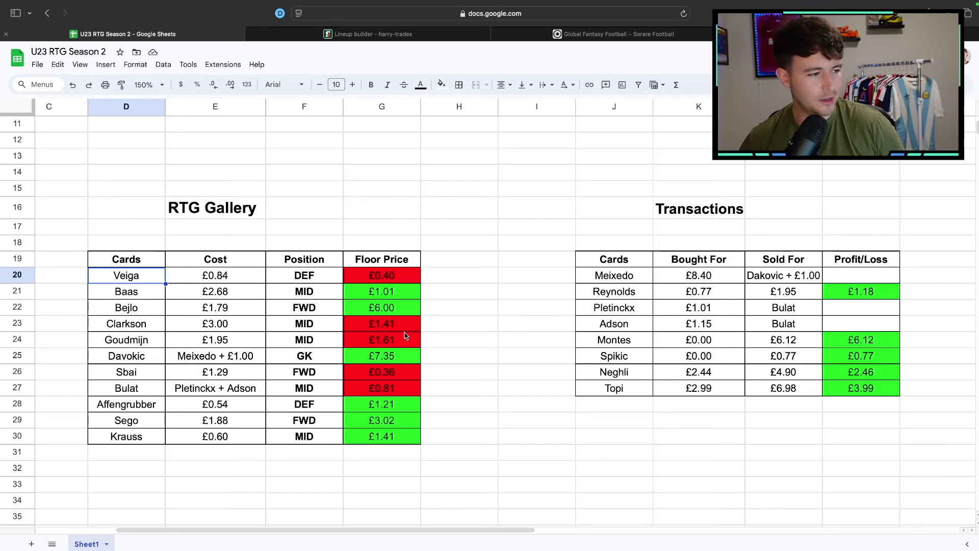
pyautogui.click(151, 360)
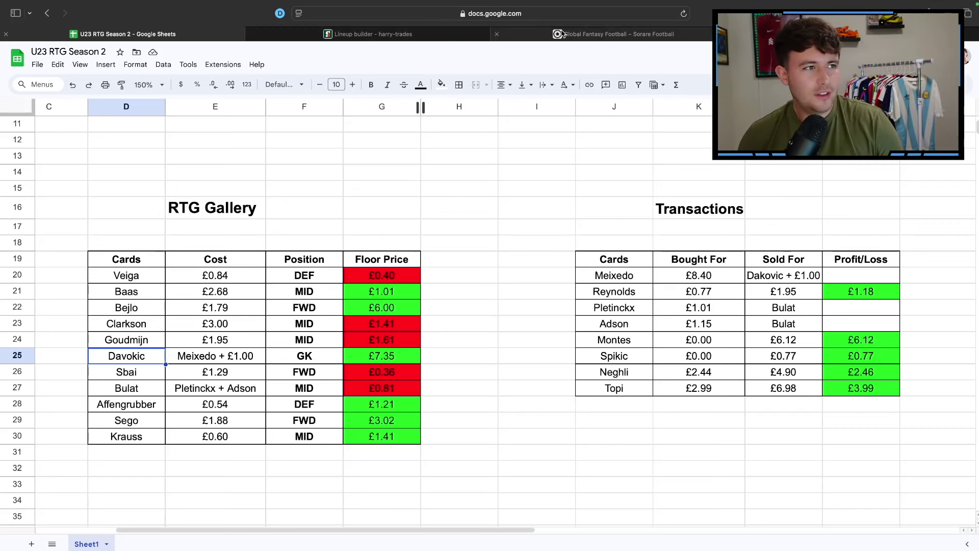
pyautogui.click(609, 34)
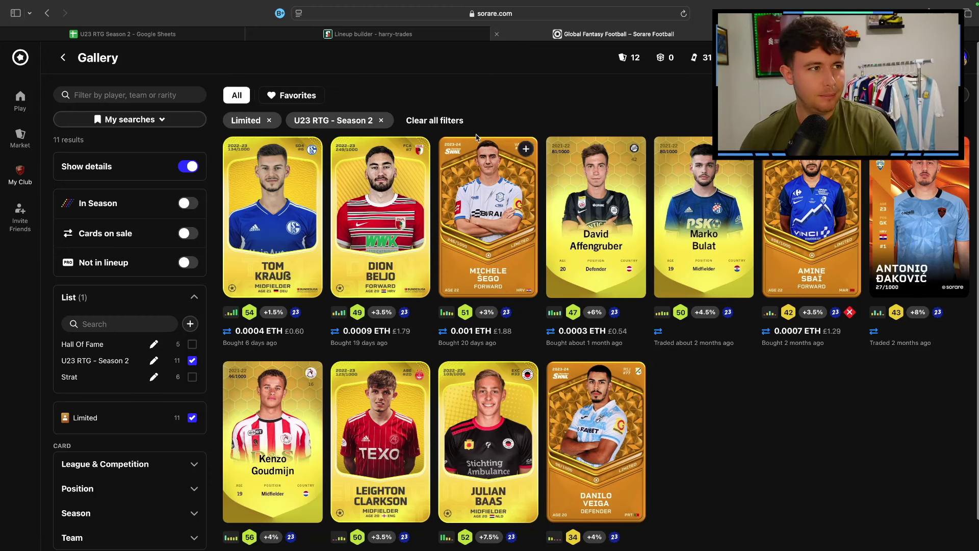
# - Switch to the SorareData lineup builder and add Antonio Đaković as goalkeeper to the U23 Classic Team A lineup
pyautogui.moveTo(419, 37)
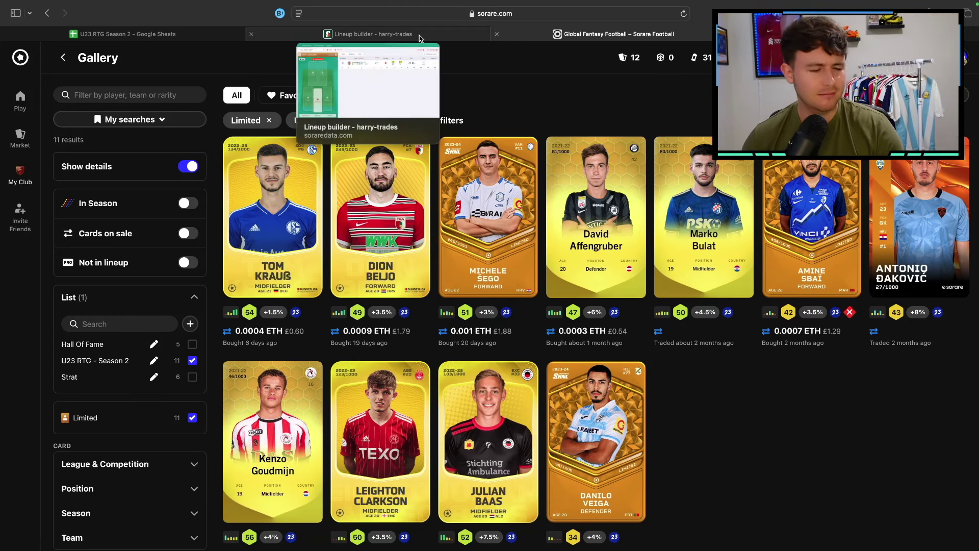
pyautogui.click(420, 36)
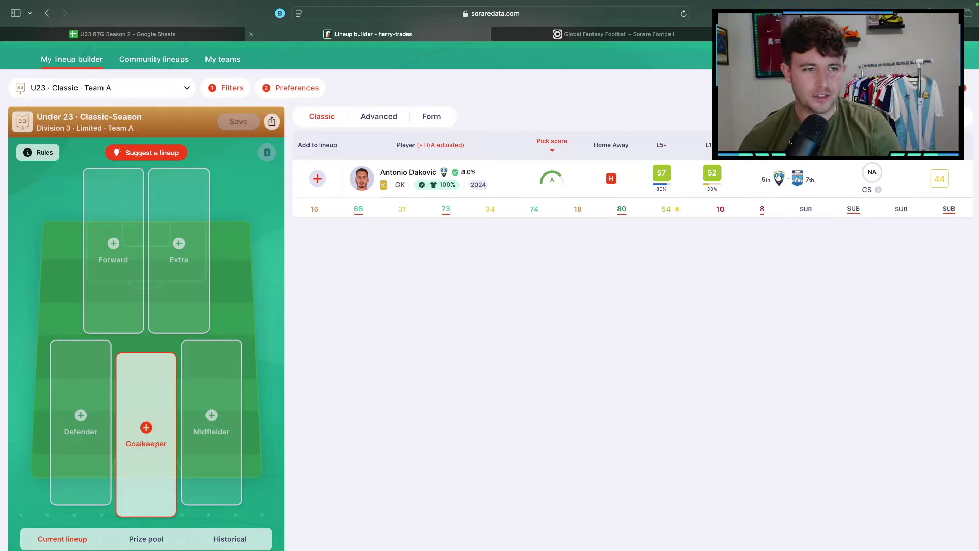
pyautogui.moveTo(779, 178)
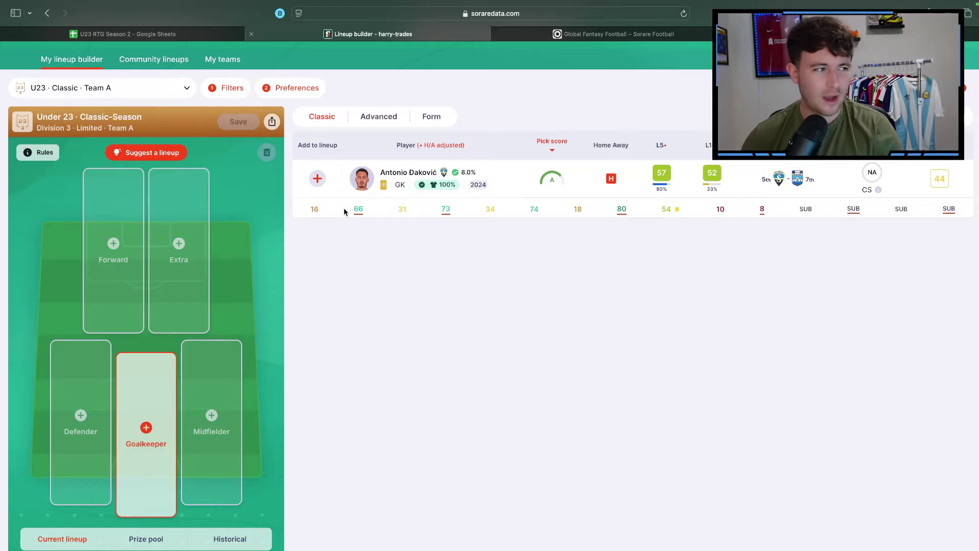
pyautogui.click(321, 182)
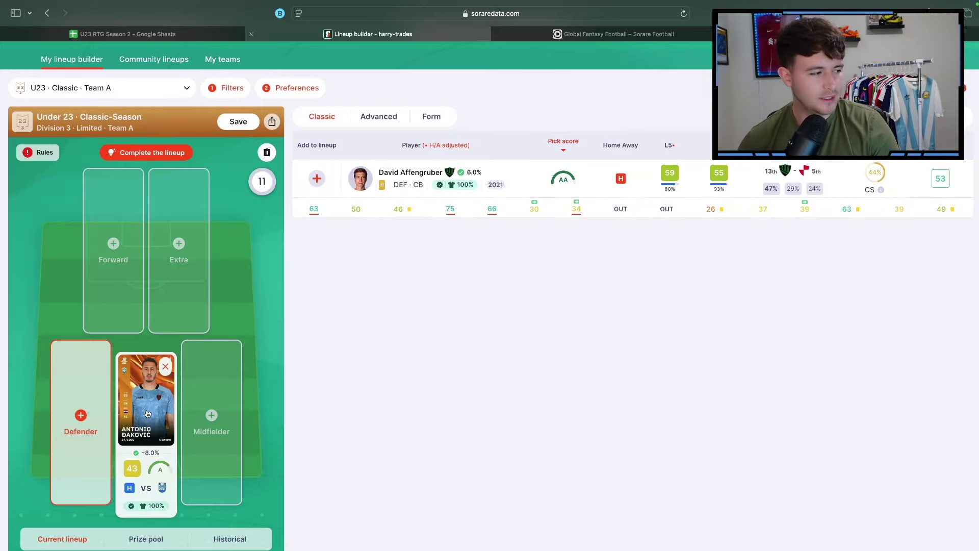
# - Bring up the chosen goalkeeper's recent scores and fixture, and check the score value preferences
pyautogui.click(148, 403)
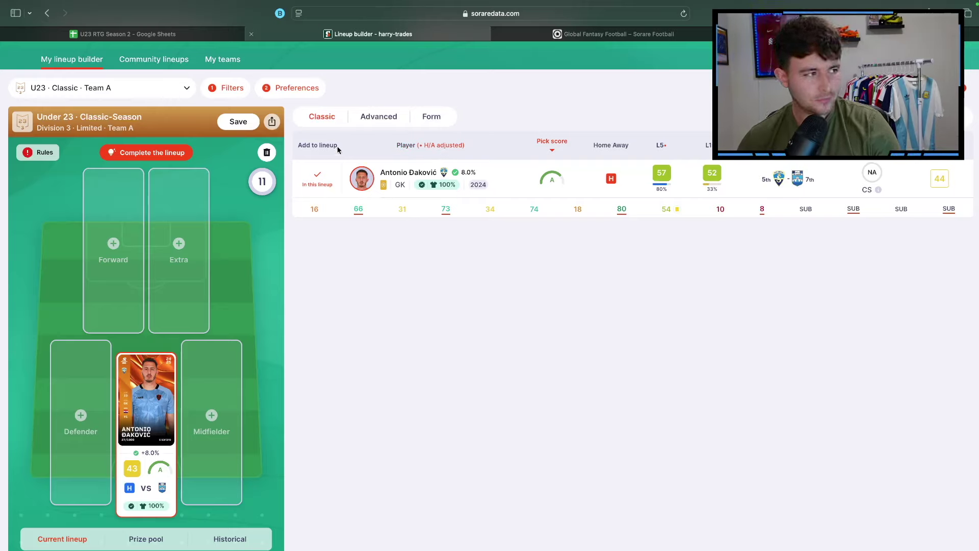
pyautogui.click(299, 89)
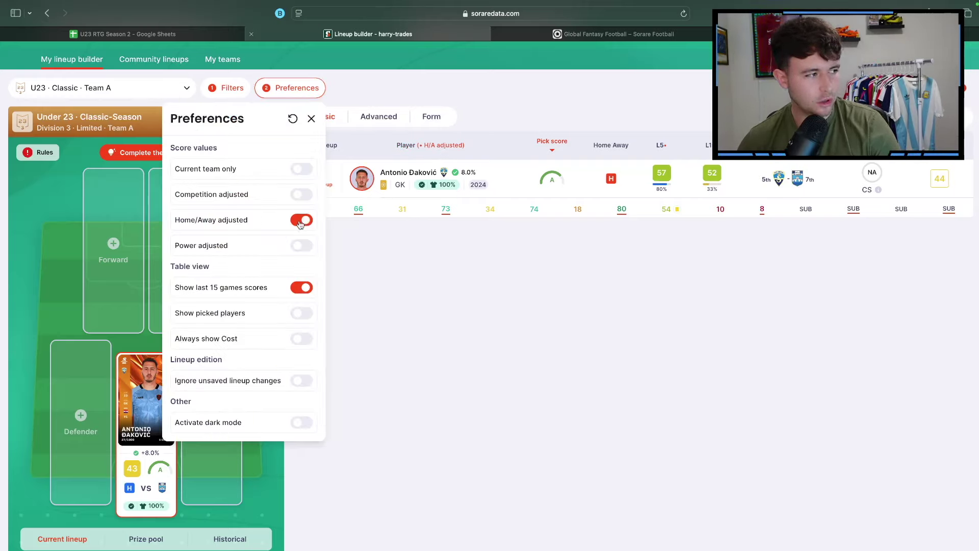
pyautogui.click(311, 118)
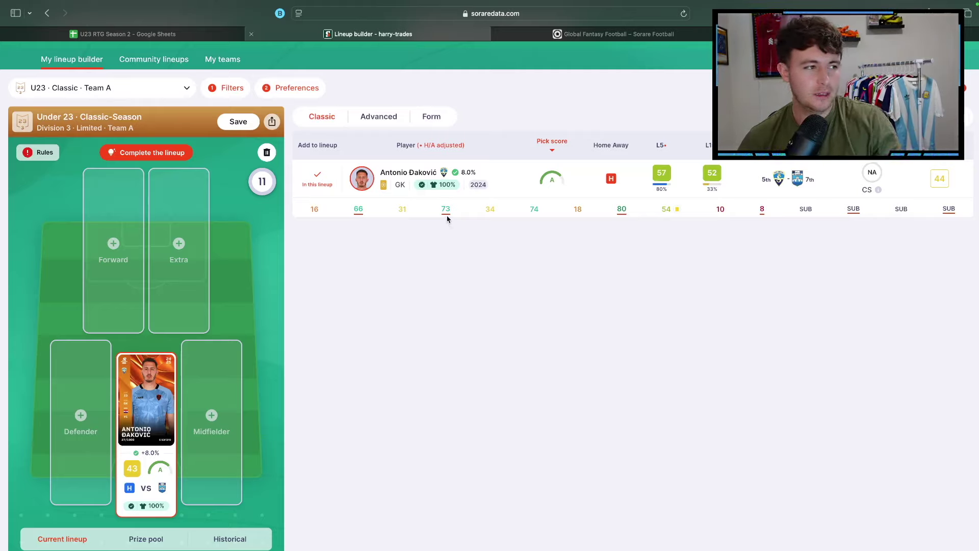
pyautogui.moveTo(782, 184)
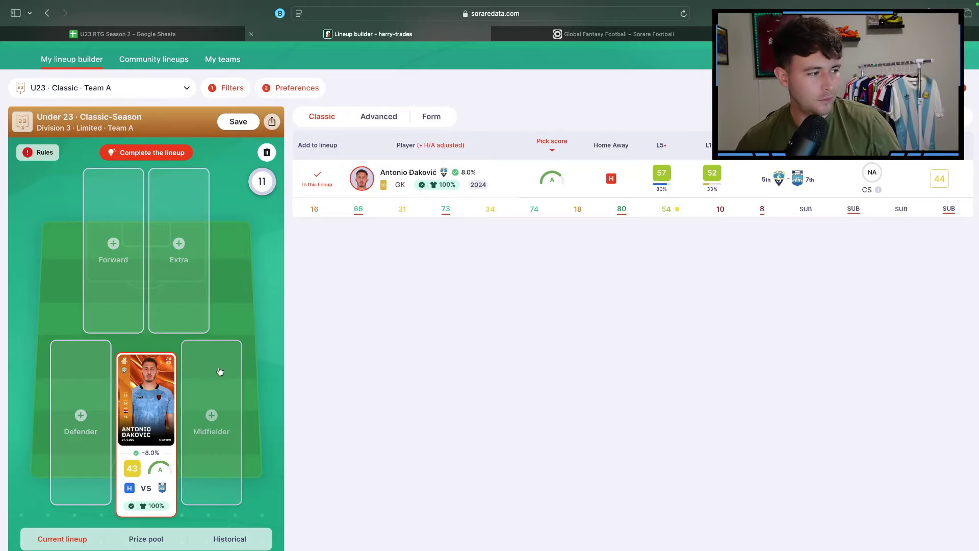
# - Add David Affengruber as the lineup's defender and check the score breakdown of his most recent game
pyautogui.click(81, 415)
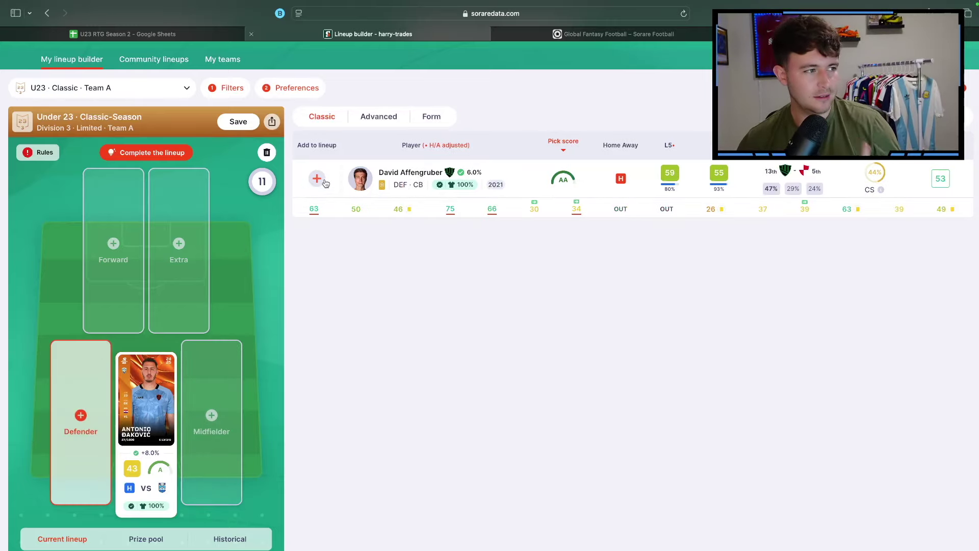
pyautogui.click(317, 179)
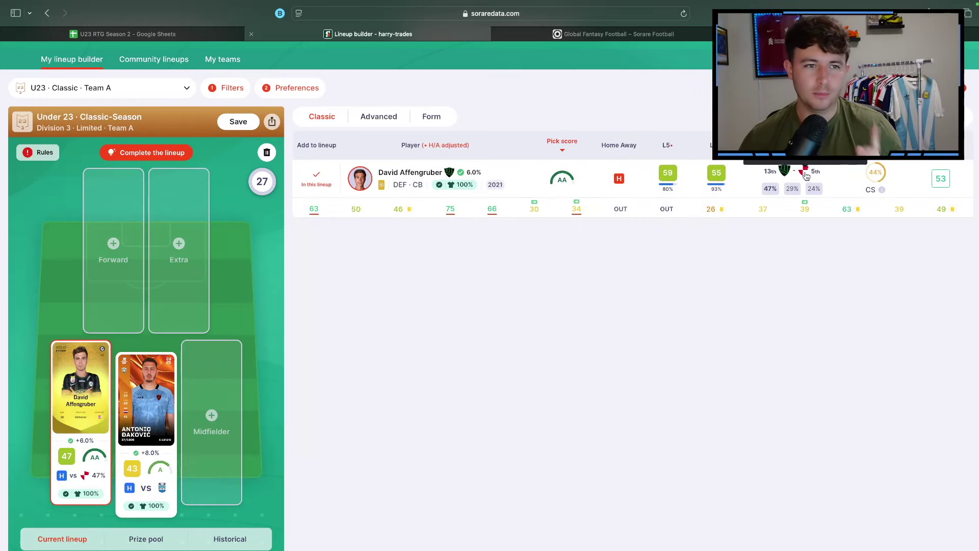
pyautogui.click(309, 209)
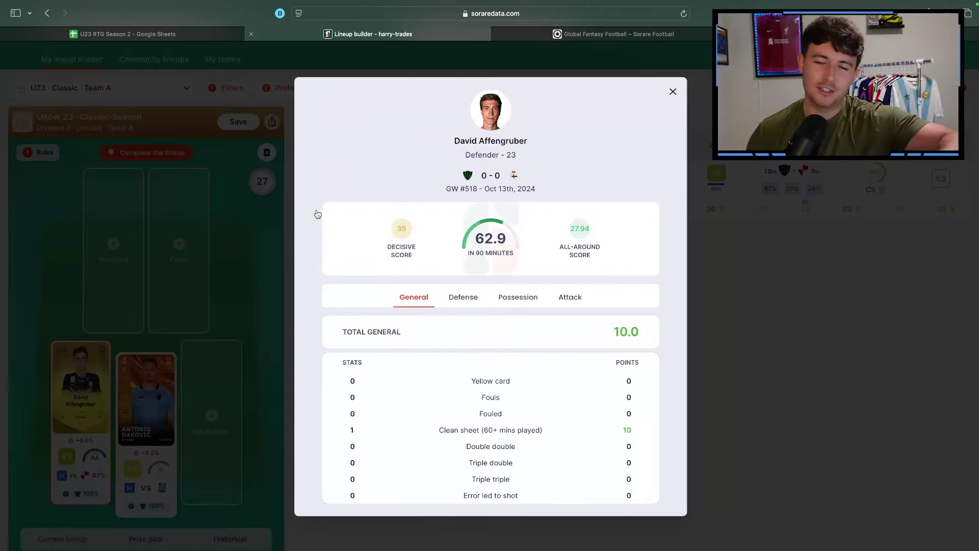
pyautogui.click(673, 92)
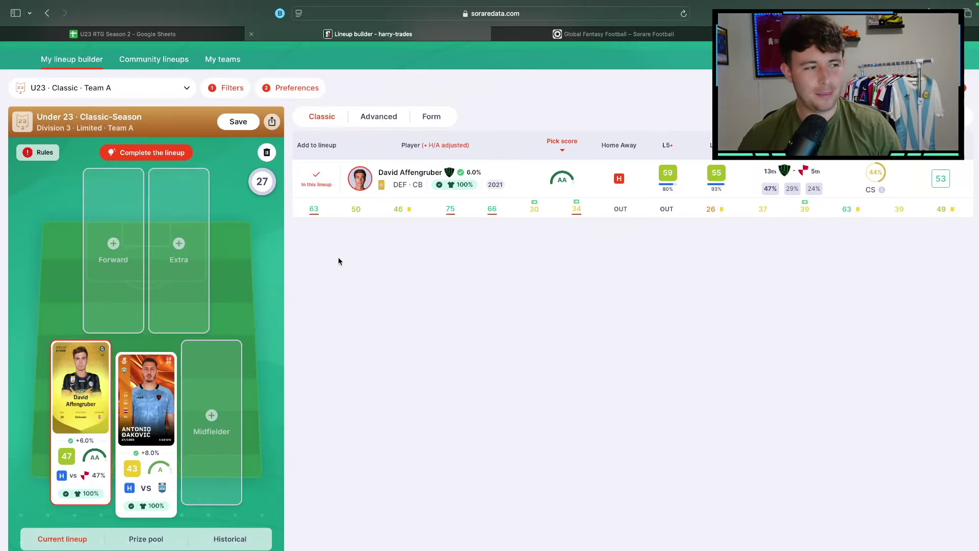
# - Compare the available midfielders' pick scores and fixtures, and add Tom Krauß to the midfielder slot
pyautogui.click(223, 382)
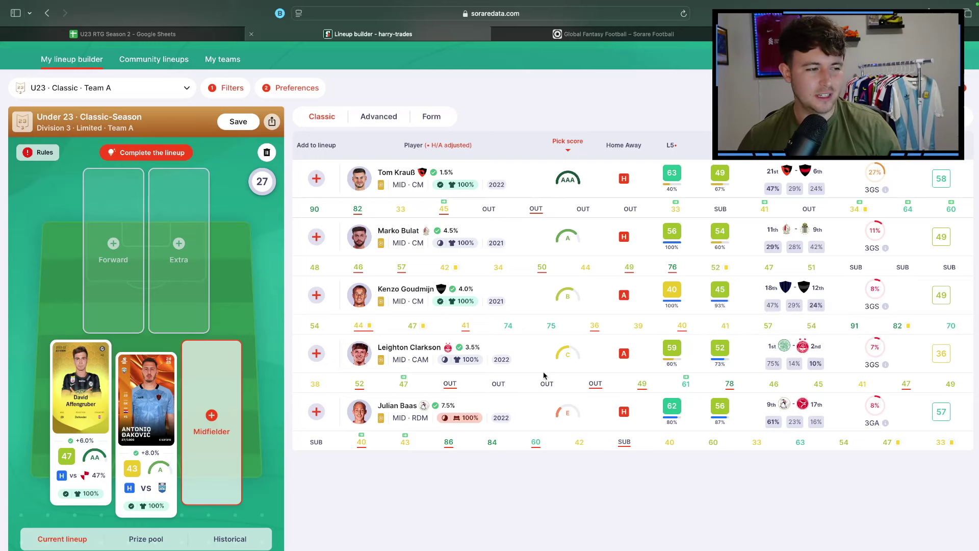
pyautogui.moveTo(787, 289)
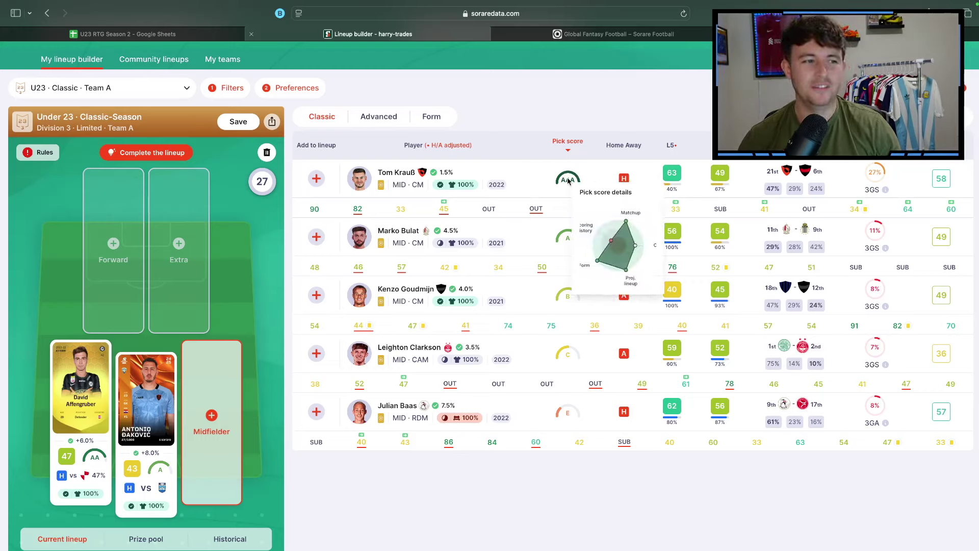
pyautogui.moveTo(551, 186)
pyautogui.scroll(1, 519, 183)
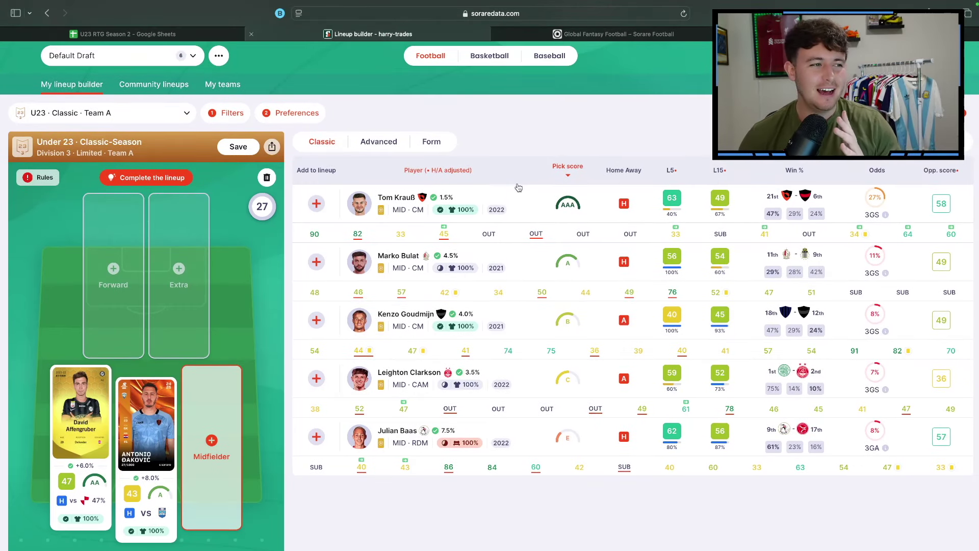
pyautogui.scroll(-1, 524, 197)
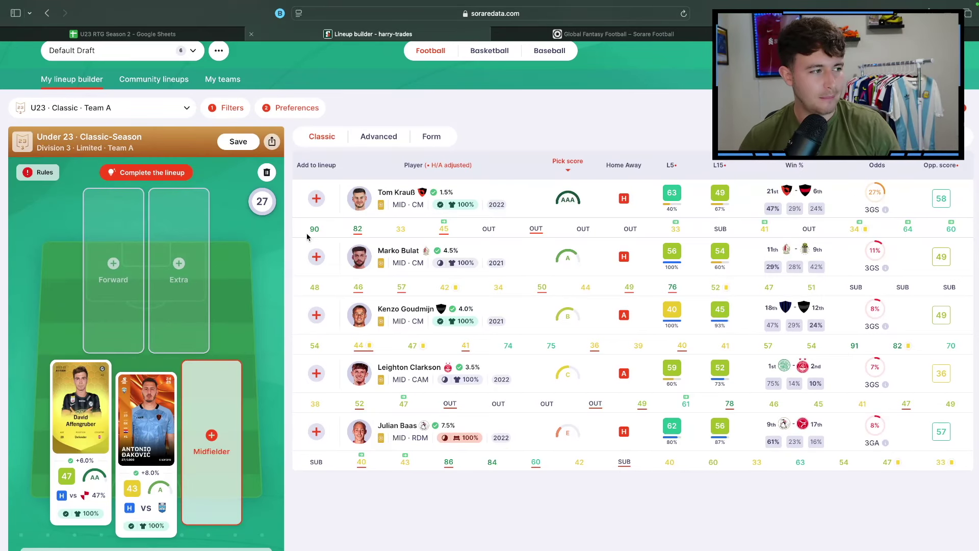
pyautogui.click(317, 199)
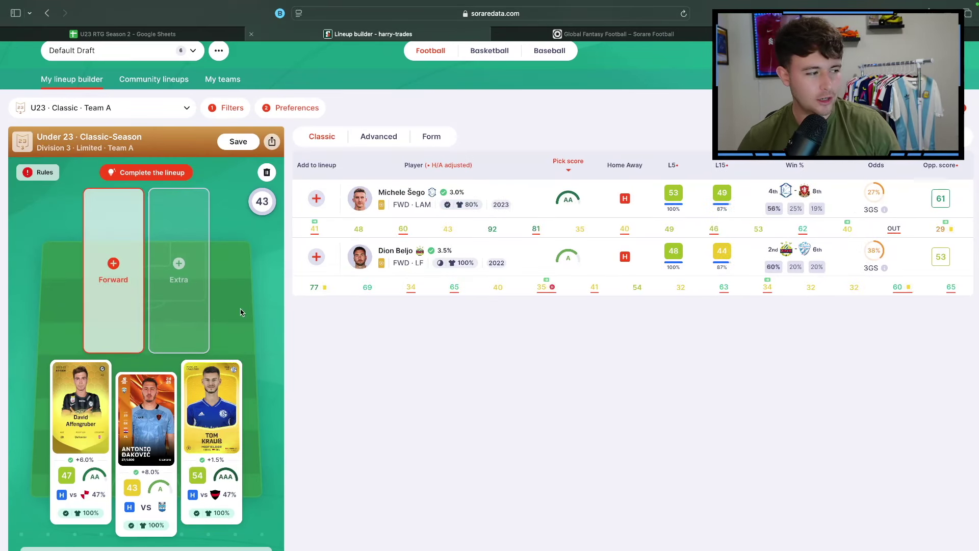
# - Switch to Predictorfy and check the GW 19 Croatia HNL fixtures among the Contender leagues
pyautogui.scroll(-1, 398, 306)
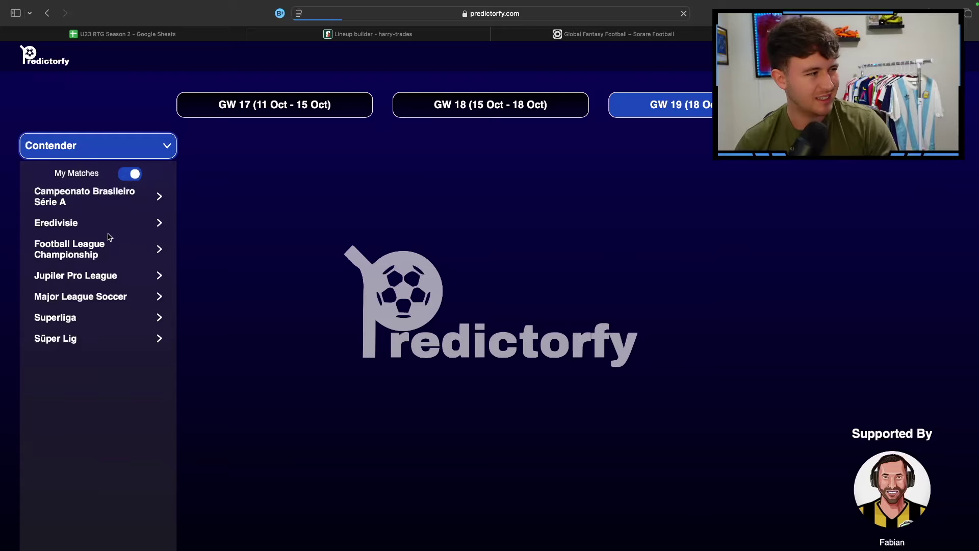
pyautogui.click(67, 214)
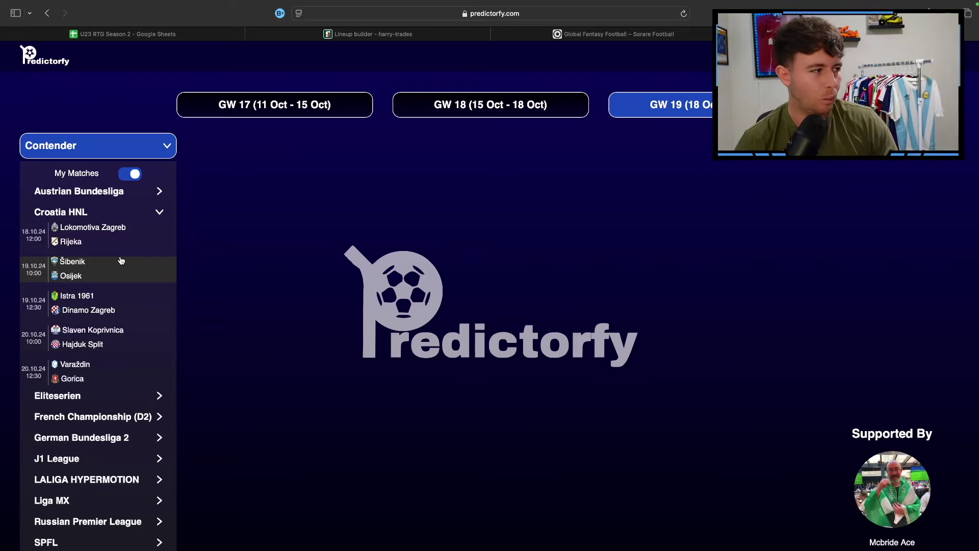
pyautogui.click(107, 215)
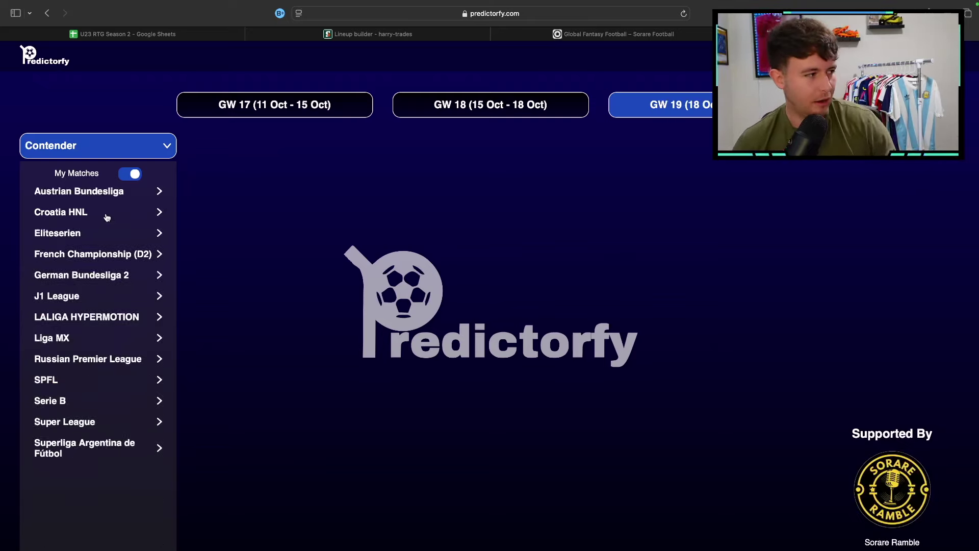
# - View the predicted Rapid Wien lineup for the Austrian Bundesliga match against Hartberg
pyautogui.click(105, 234)
pyautogui.click(95, 235)
pyautogui.click(97, 191)
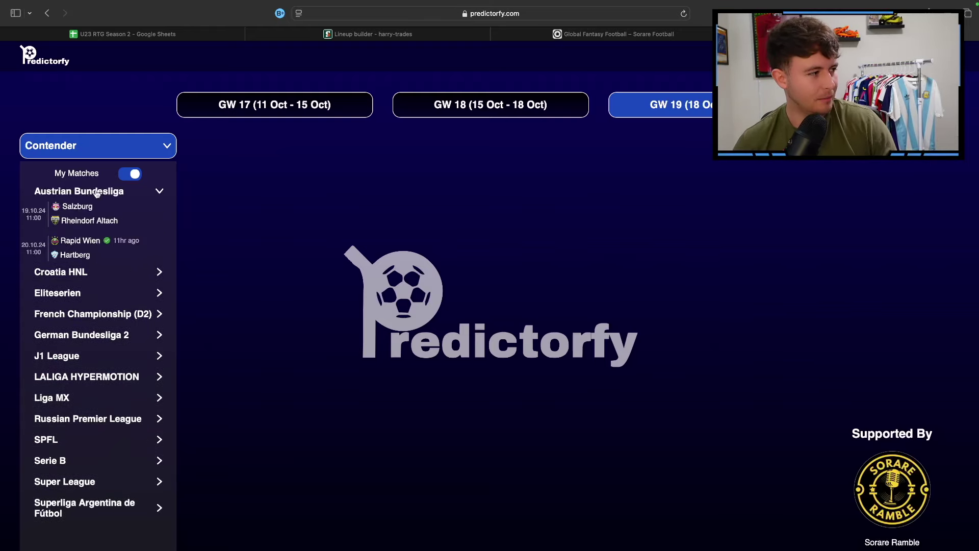
pyautogui.click(81, 248)
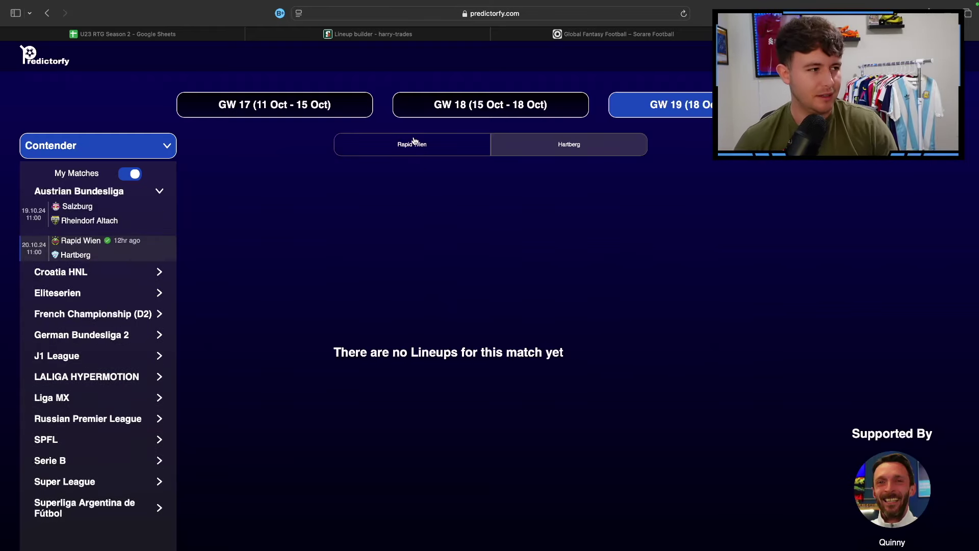
pyautogui.click(414, 143)
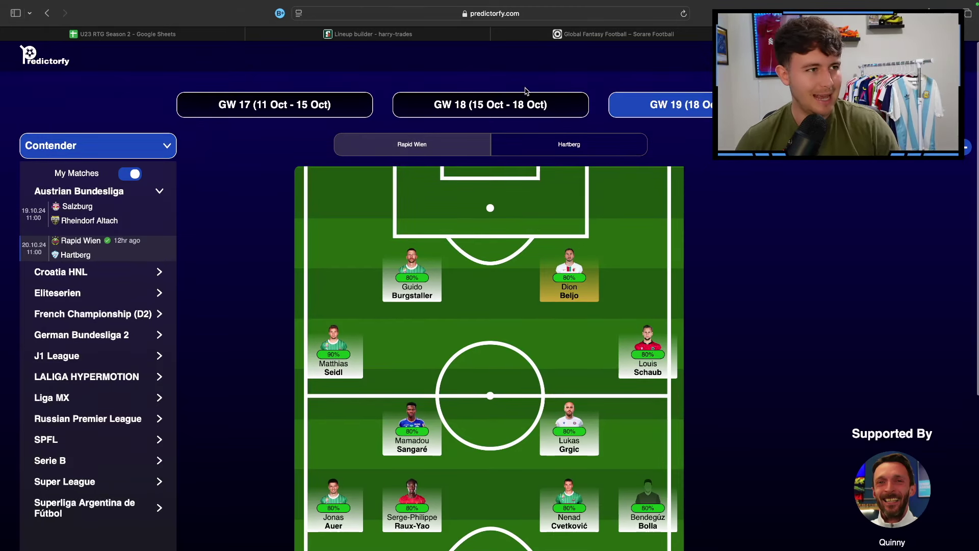
# - Return to the SorareData lineup builder and add Dion Beljo as the lineup's forward
pyautogui.click(412, 34)
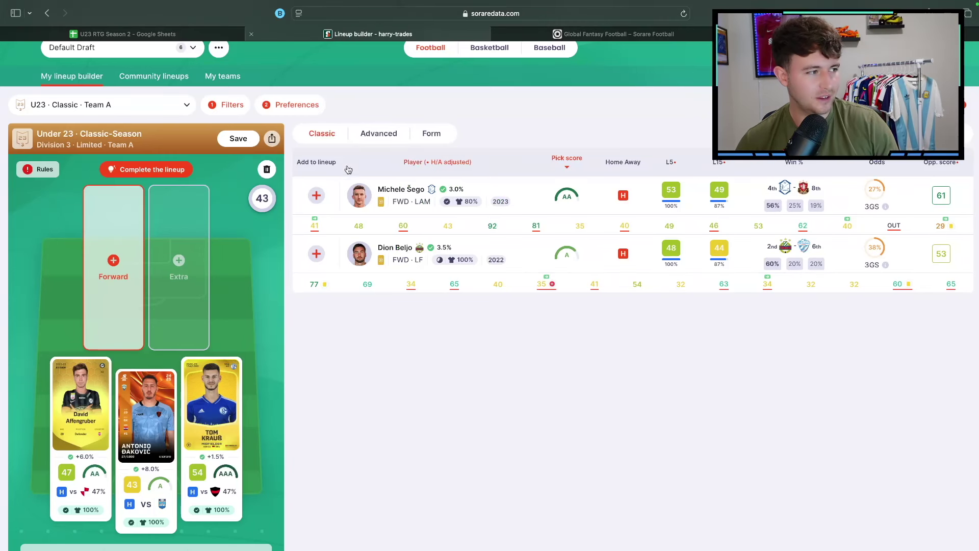
pyautogui.click(316, 253)
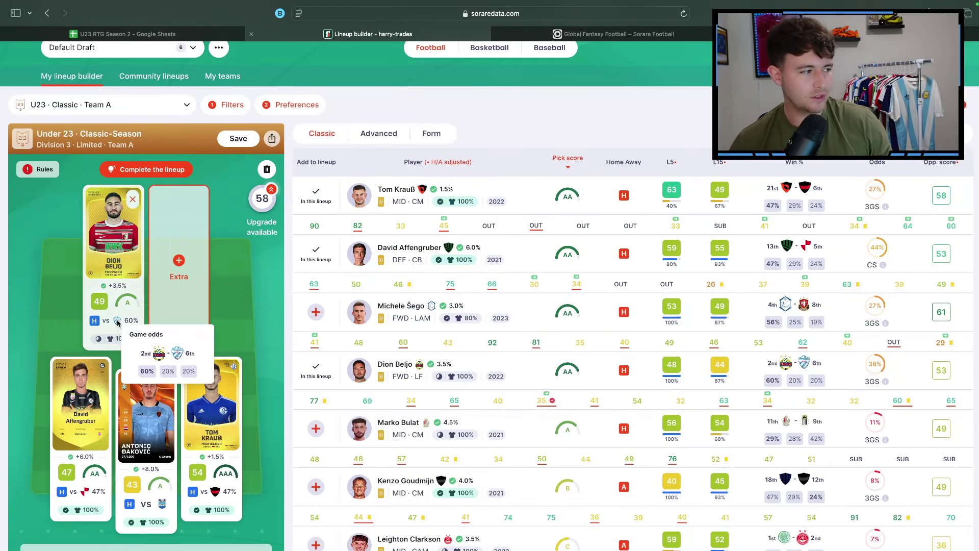
pyautogui.click(118, 323)
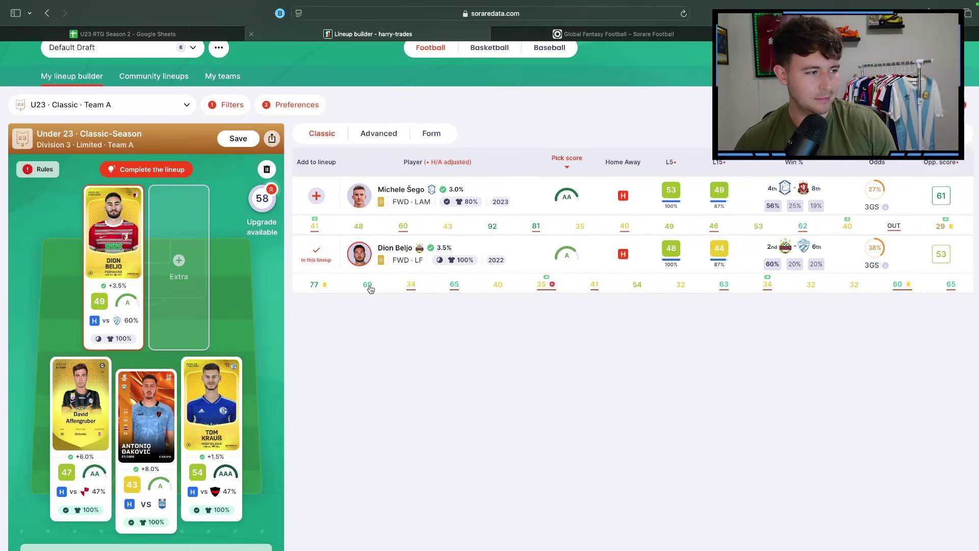
# - Check the score breakdowns of Dion Beljo's two most recent games, including the attack stats of the latest one
pyautogui.click(368, 284)
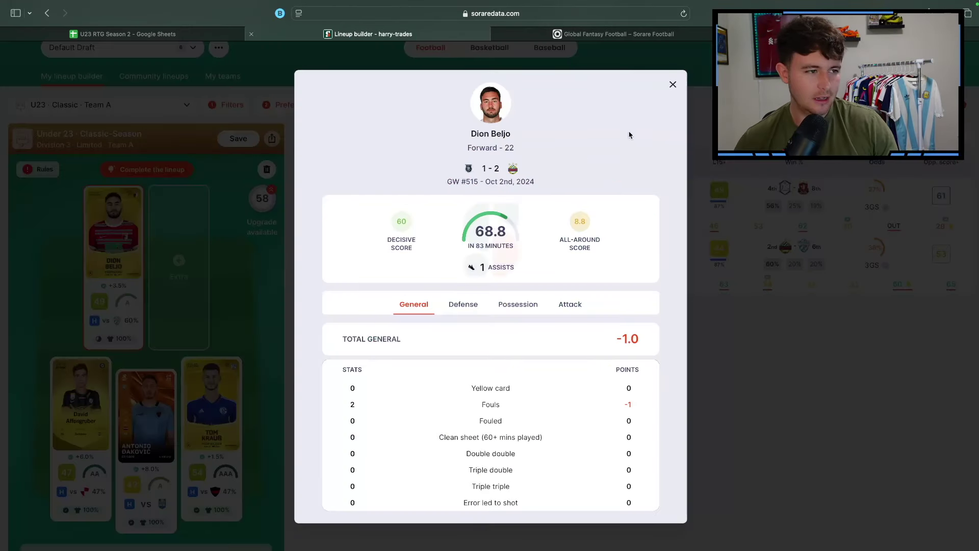
pyautogui.click(673, 84)
pyautogui.click(318, 290)
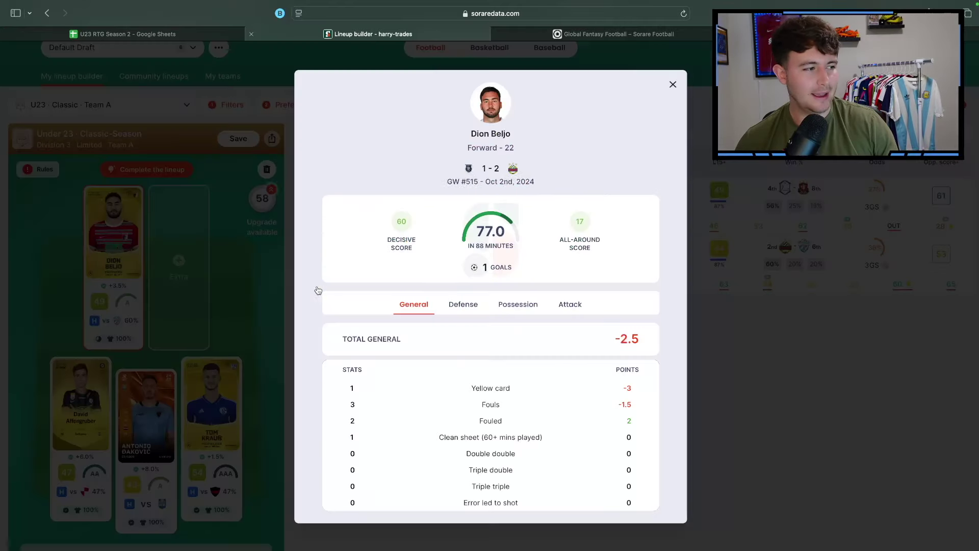
pyautogui.click(568, 314)
pyautogui.click(413, 315)
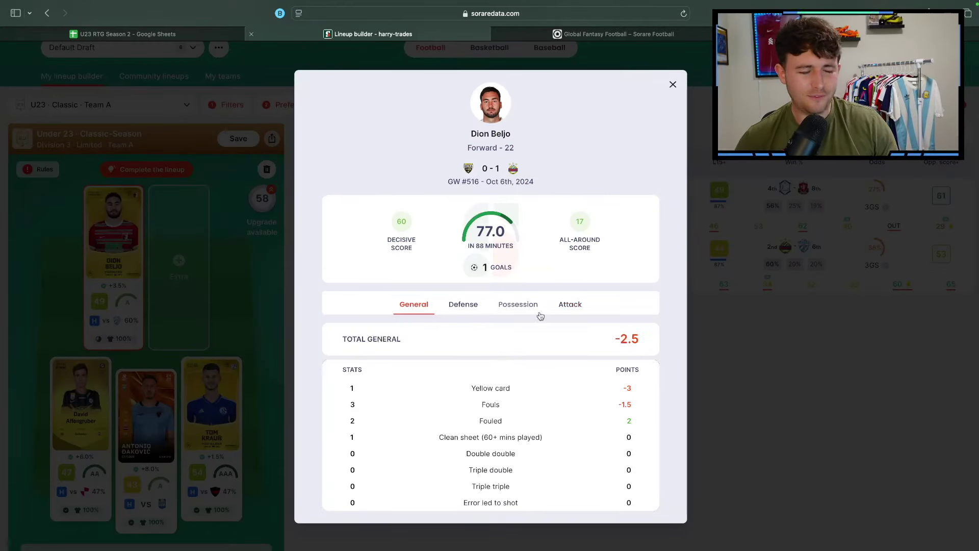
pyautogui.click(568, 305)
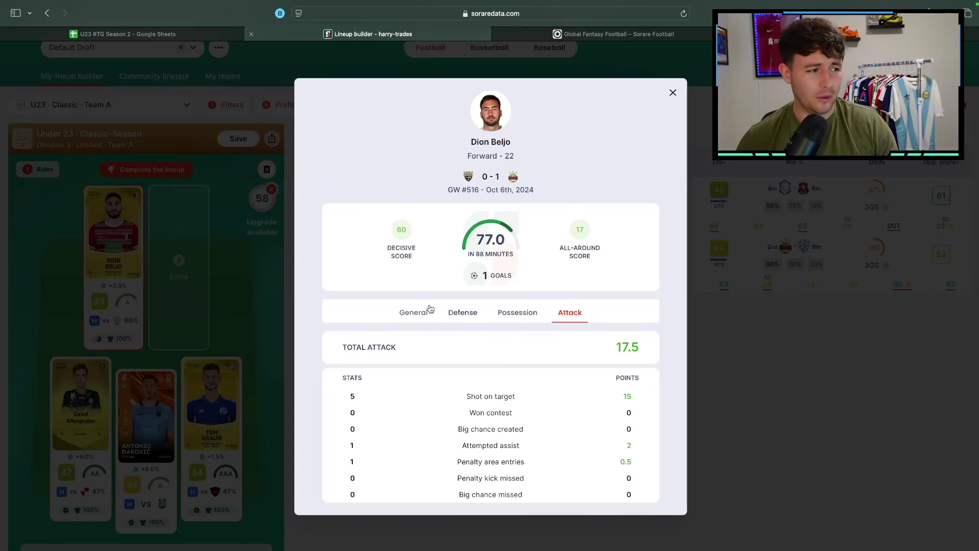
pyautogui.click(279, 306)
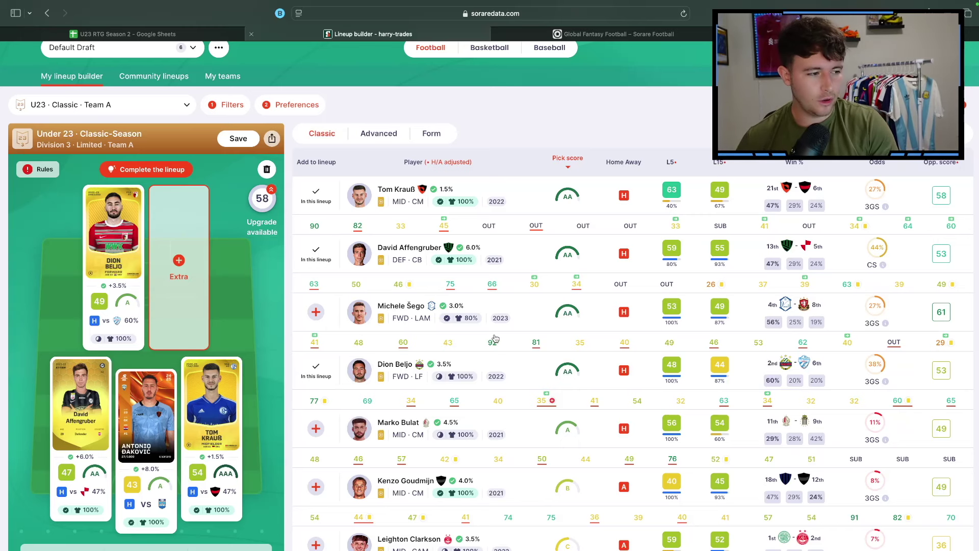
# - Compare the candidates for the extra slot, and view Predictorfy's predicted Standard Liège lineup against Sporting Charleroi in the Jupiler Pro League
pyautogui.scroll(-2, 497, 384)
pyautogui.scroll(-1, 503, 382)
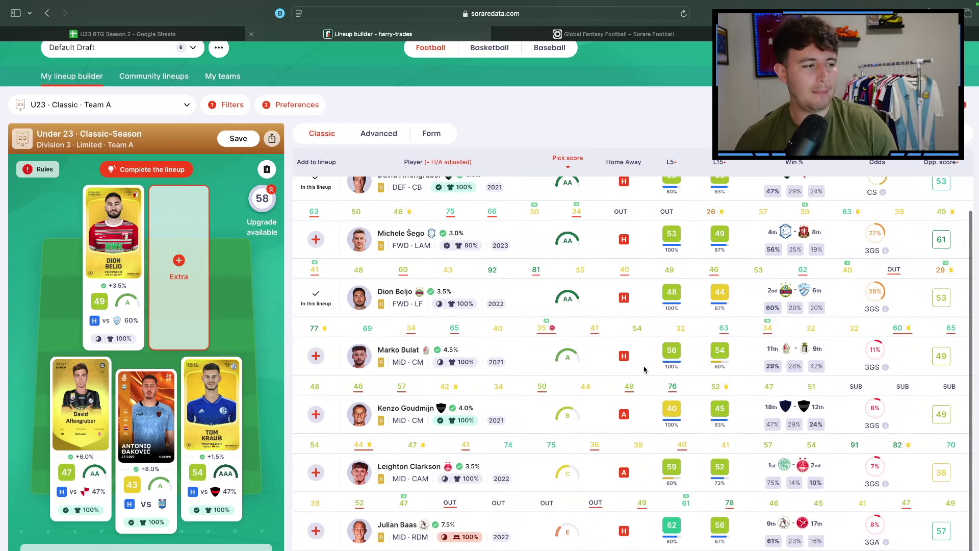
pyautogui.scroll(-3, 494, 397)
pyautogui.scroll(2, 378, 276)
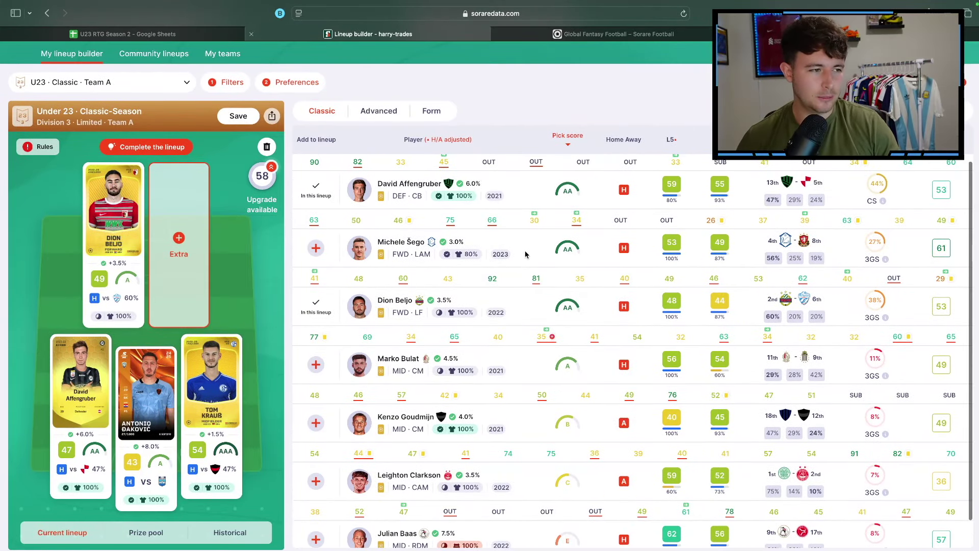
pyautogui.click(969, 34)
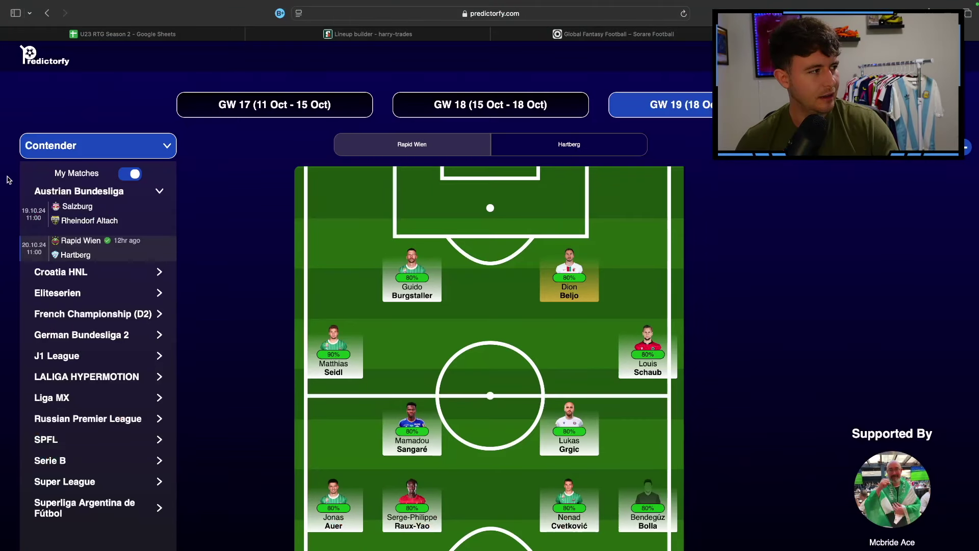
pyautogui.click(62, 153)
pyautogui.click(54, 125)
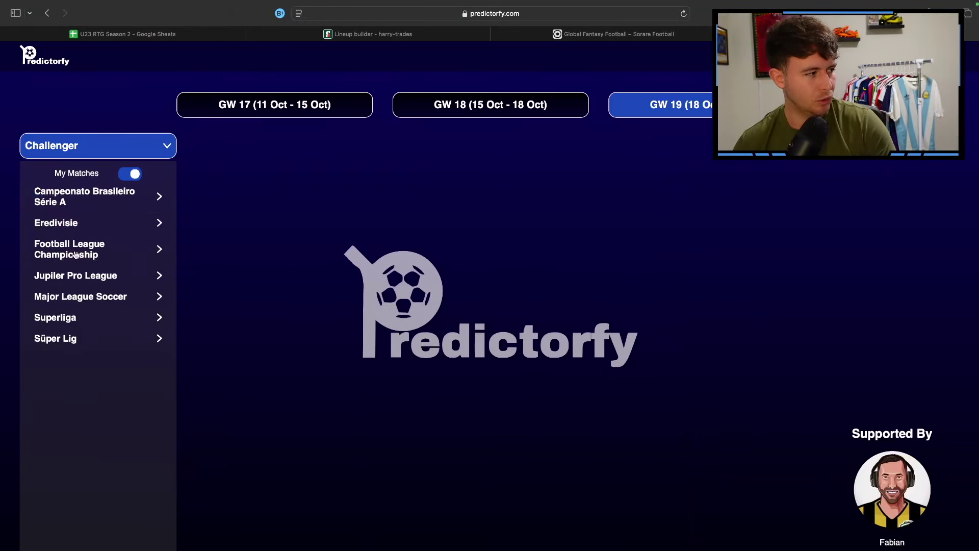
pyautogui.click(76, 276)
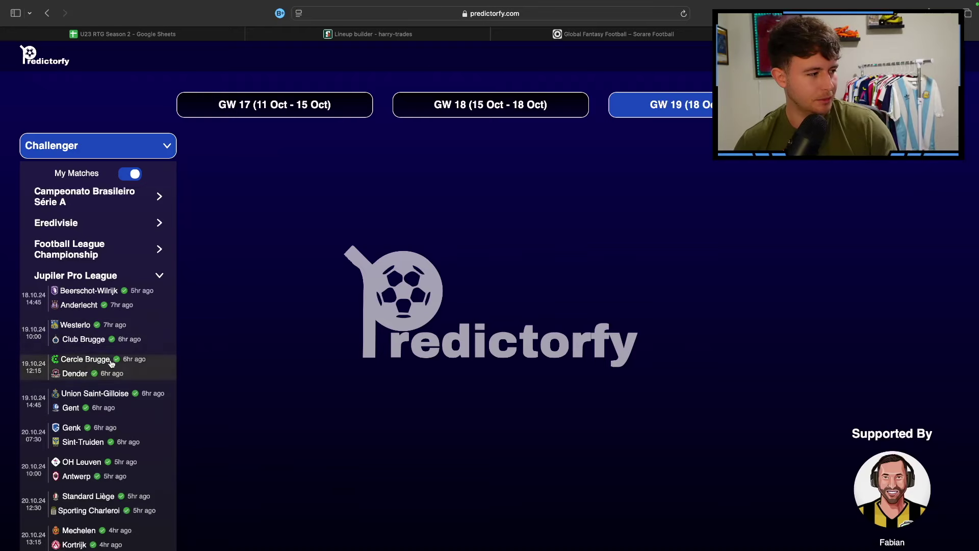
pyautogui.scroll(-1, 115, 423)
pyautogui.click(121, 479)
pyautogui.scroll(-1, 460, 336)
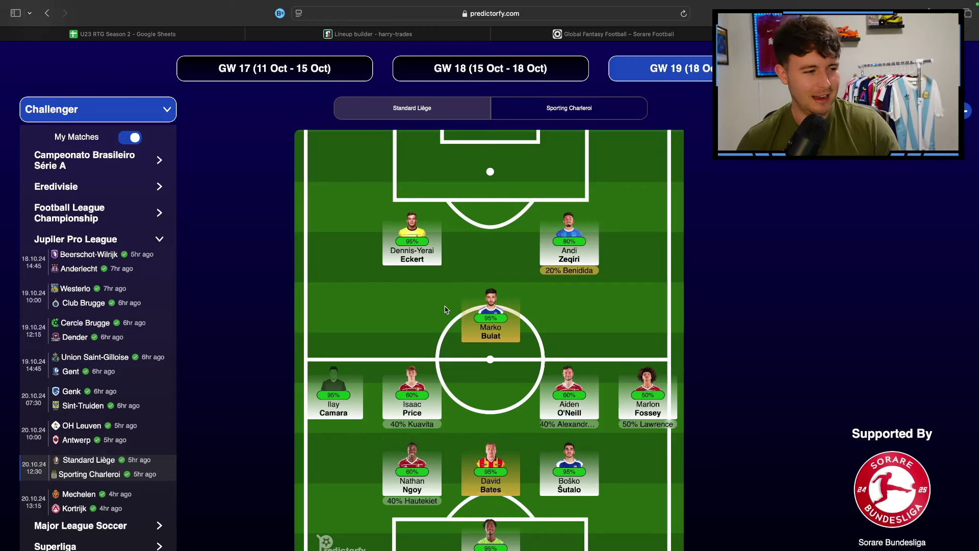
# - Return to the SorareData lineup builder, add Marko Bulat to the extra slot and make Dion Beljo the captain
pyautogui.press('super+2')
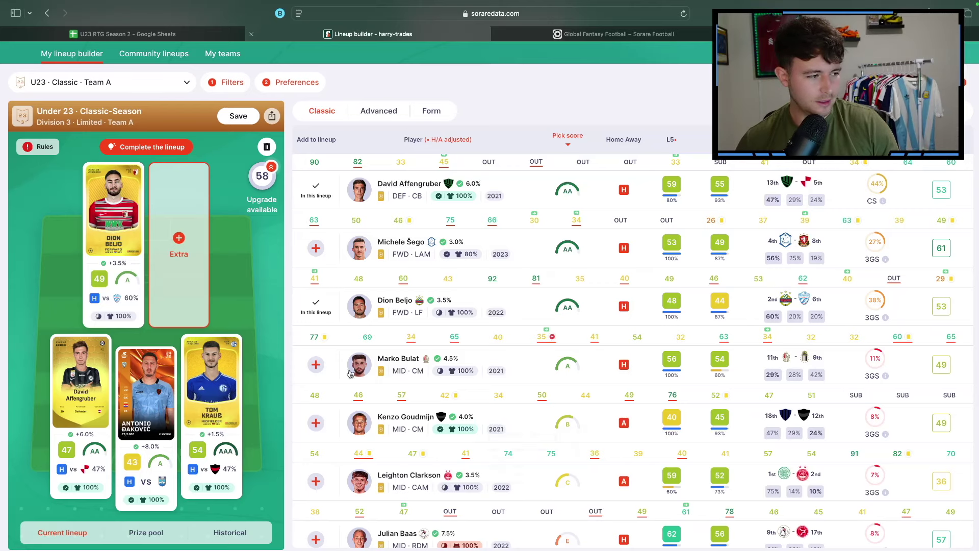
pyautogui.click(318, 365)
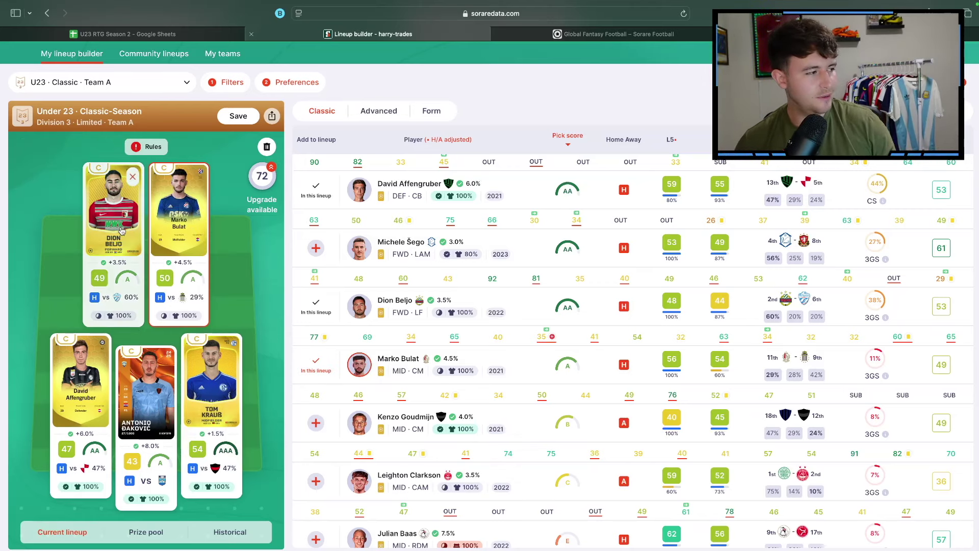
pyautogui.click(98, 168)
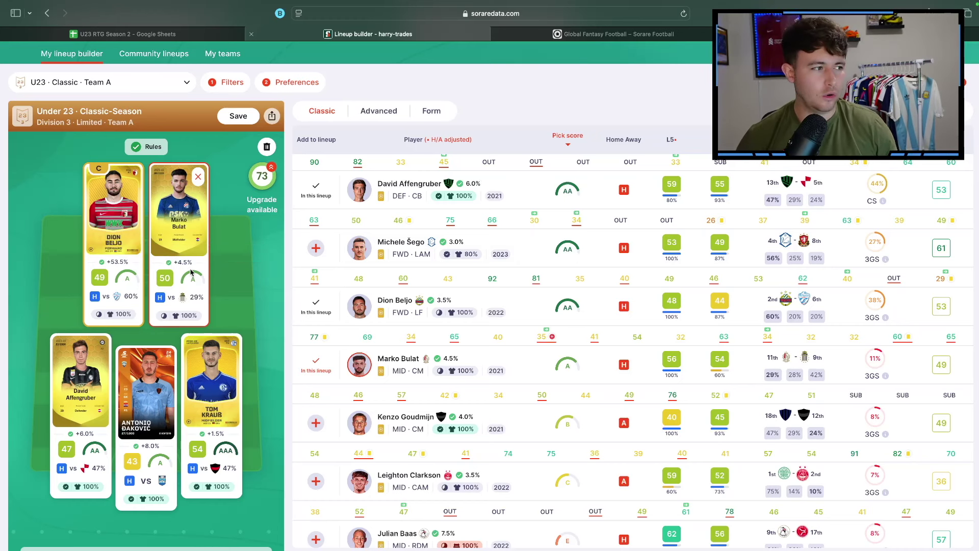
# - Try Michele Šego in the extra slot in place of Marko Bulat, and put Bulat back
pyautogui.scroll(1, 324, 305)
pyautogui.scroll(1, 324, 305)
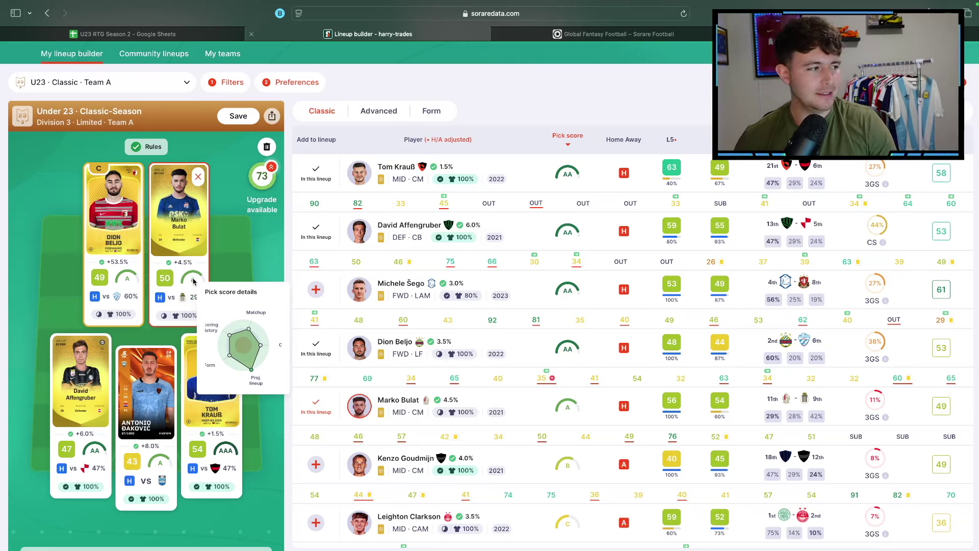
pyautogui.moveTo(195, 304)
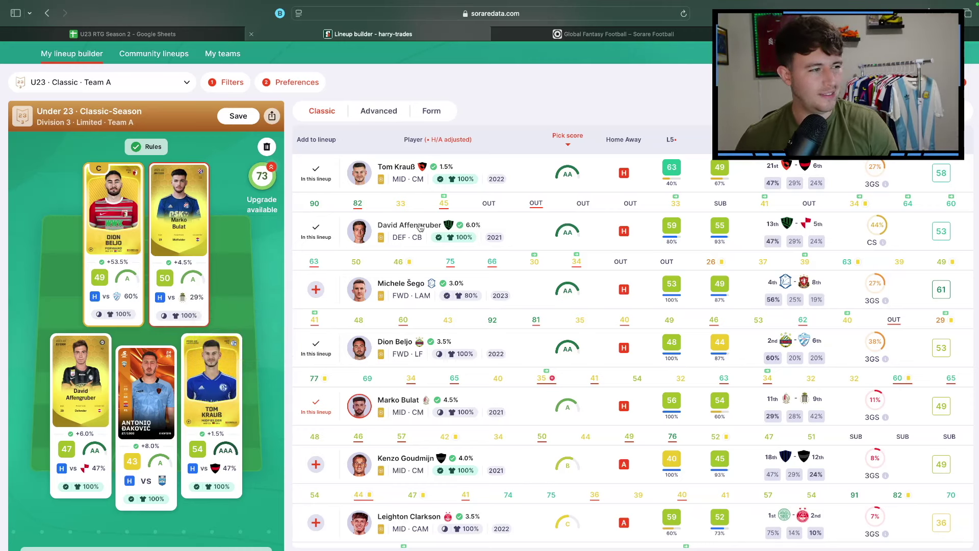
pyautogui.click(313, 291)
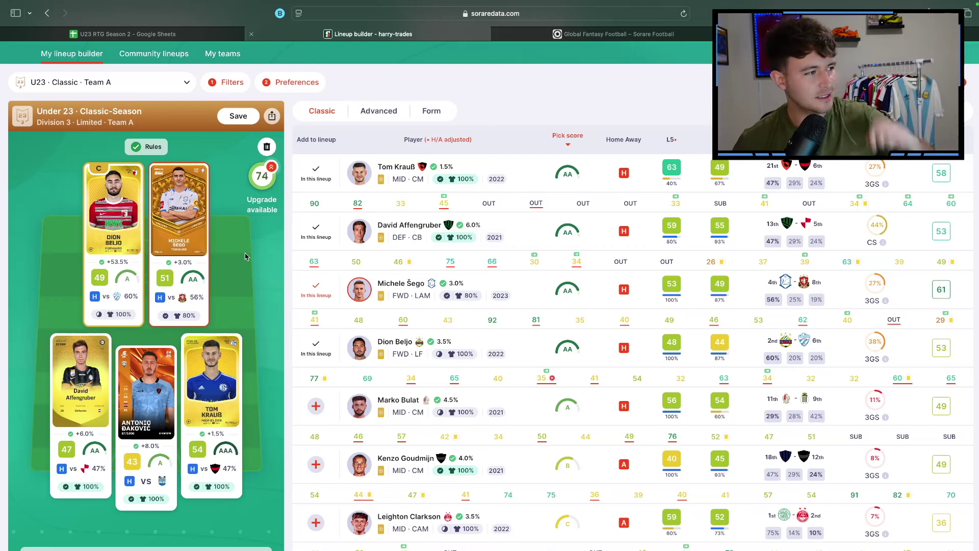
pyautogui.moveTo(192, 280)
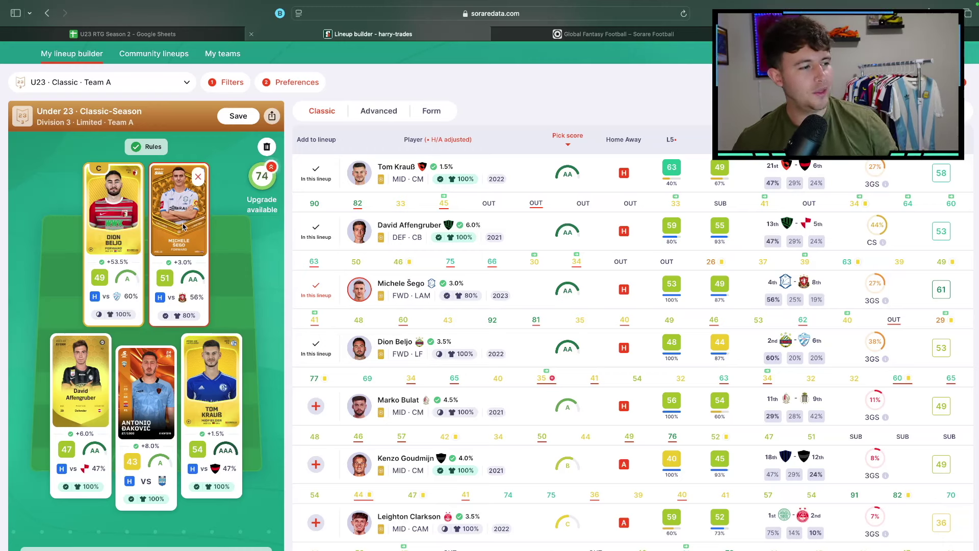
pyautogui.click(198, 179)
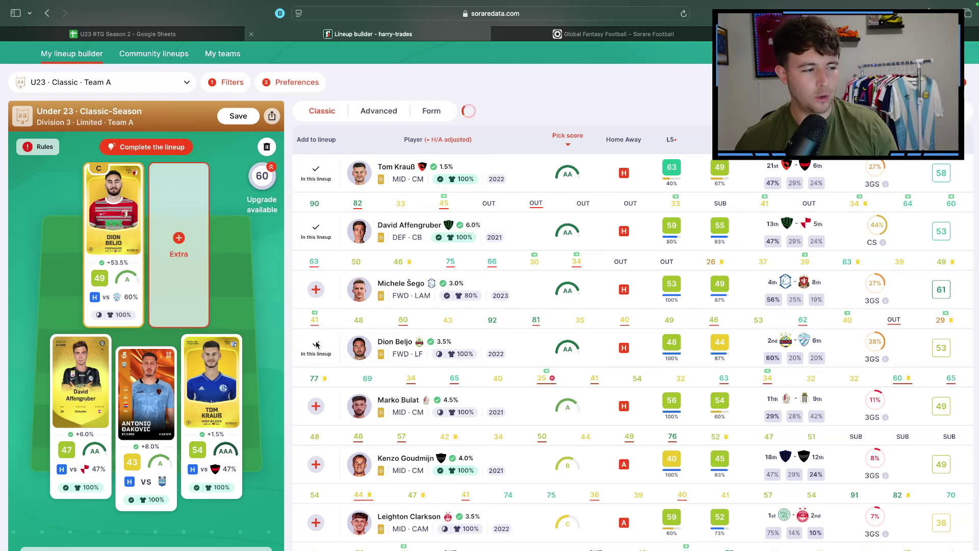
pyautogui.click(315, 406)
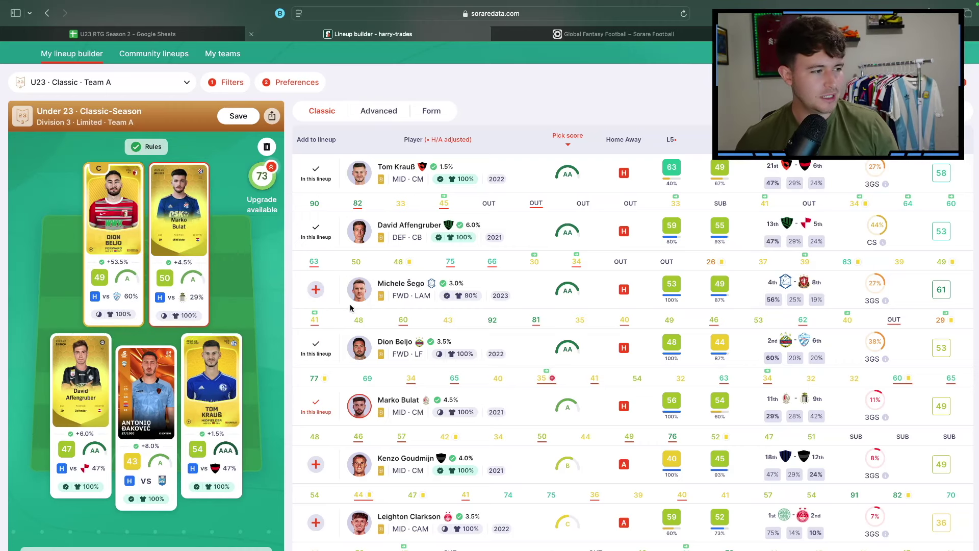
# - Check the score breakdowns of Michele Šego's two most recent games and the odds of his upcoming fixture
pyautogui.click(315, 320)
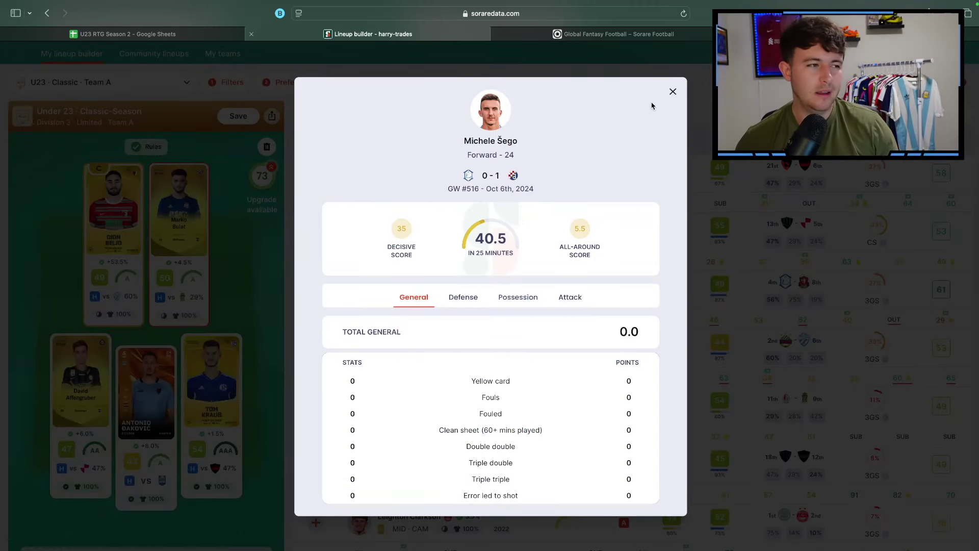
pyautogui.click(674, 92)
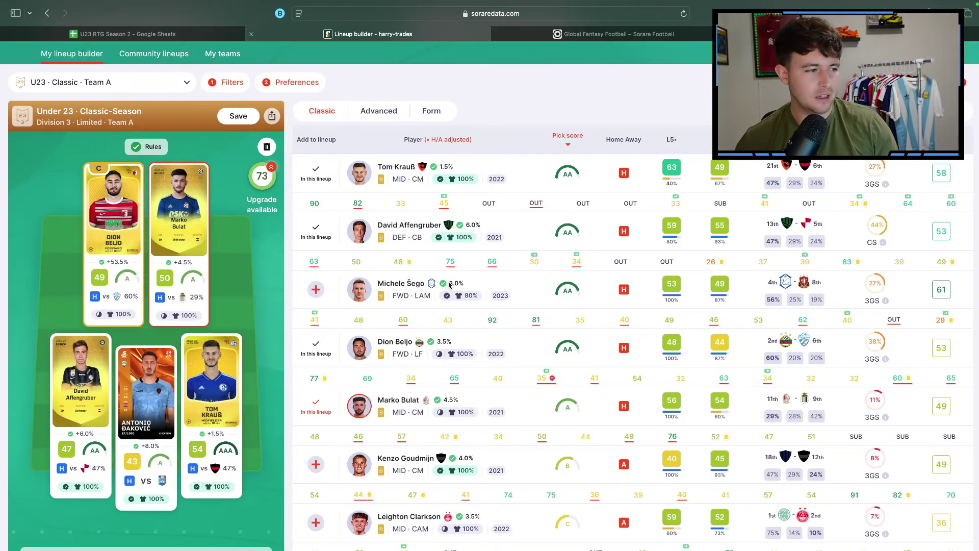
pyautogui.click(361, 321)
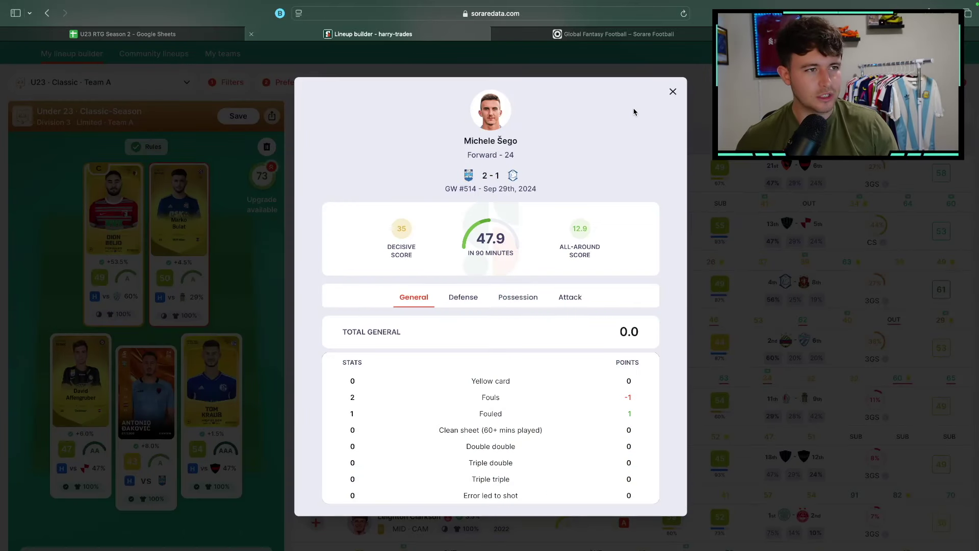
pyautogui.click(672, 92)
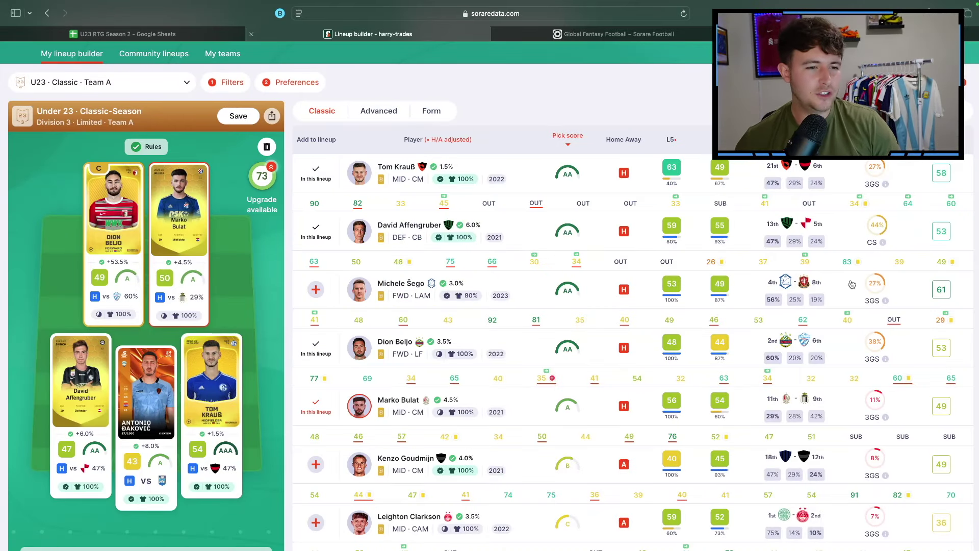
pyautogui.moveTo(789, 287)
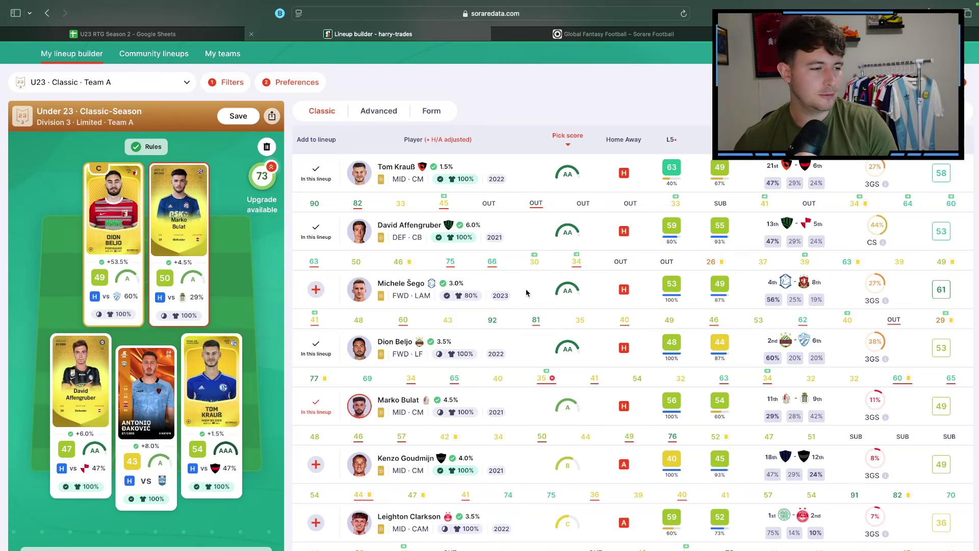
# - Save the lineup, switch to Sorare and open the Limited Under 23 Classic Team A lineup for Game Week 19
pyautogui.click(234, 118)
pyautogui.hotkey('ctrl', 'Tab')
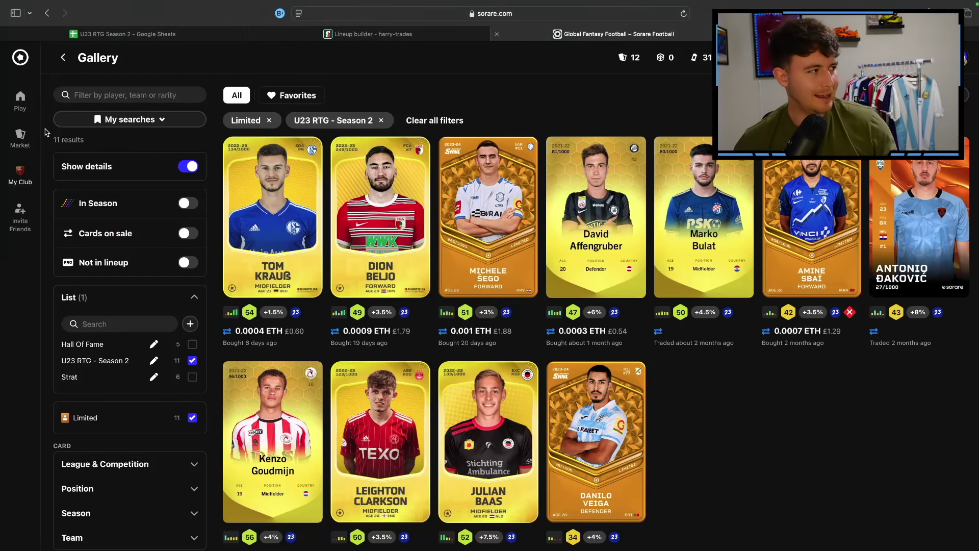
pyautogui.click(21, 102)
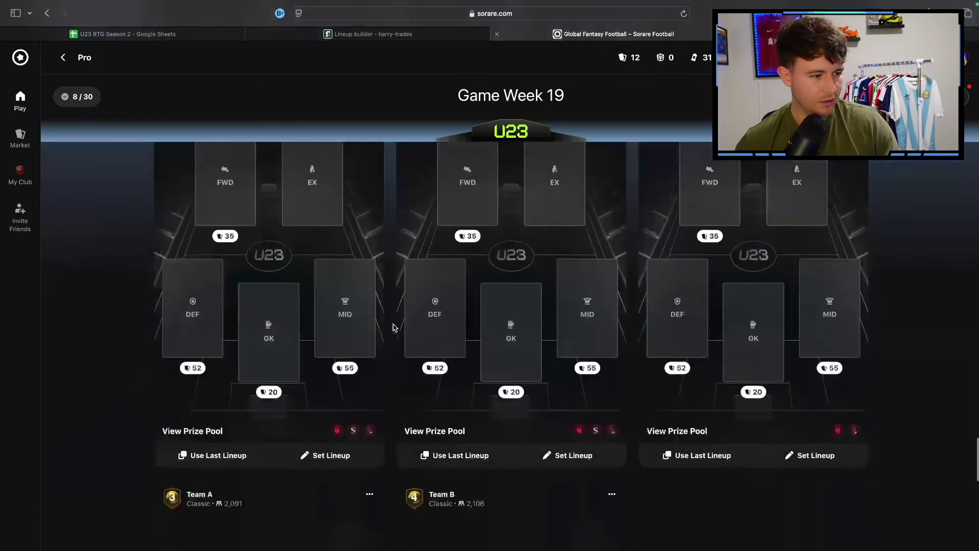
pyautogui.scroll(-5, 393, 326)
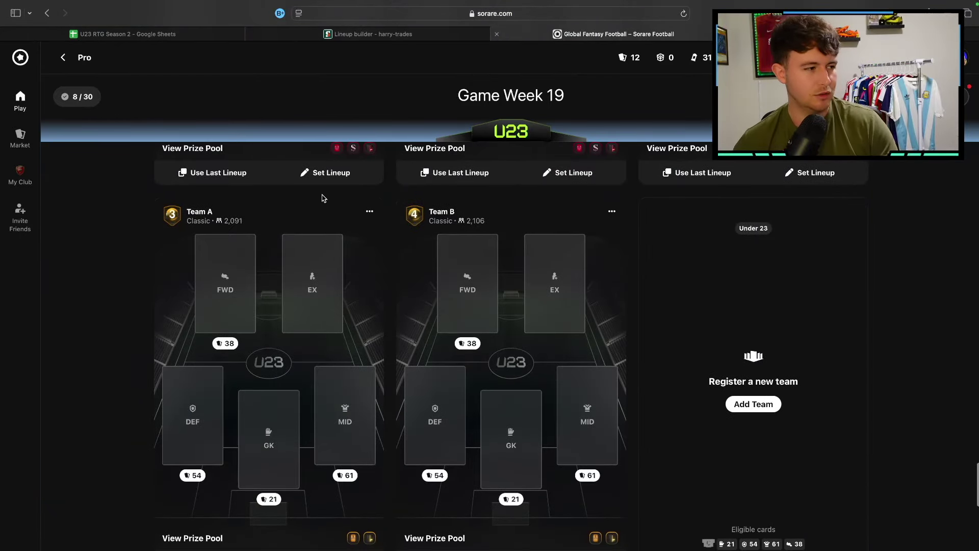
pyautogui.click(305, 218)
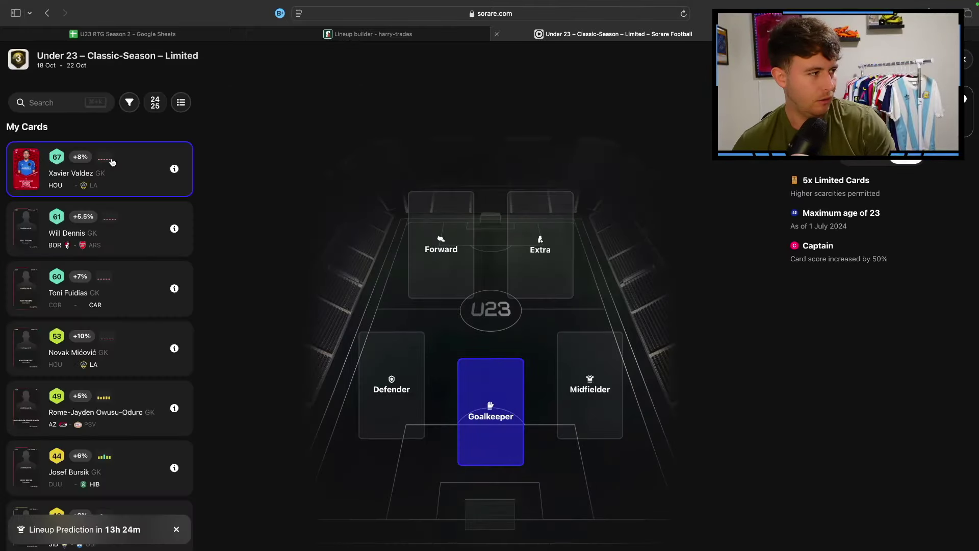
# - Leave the lineup editor and review the Under 23 Classic Team A entry in the Game Week 19 overview
pyautogui.press('Escape')
pyautogui.scroll(-20, 537, 245)
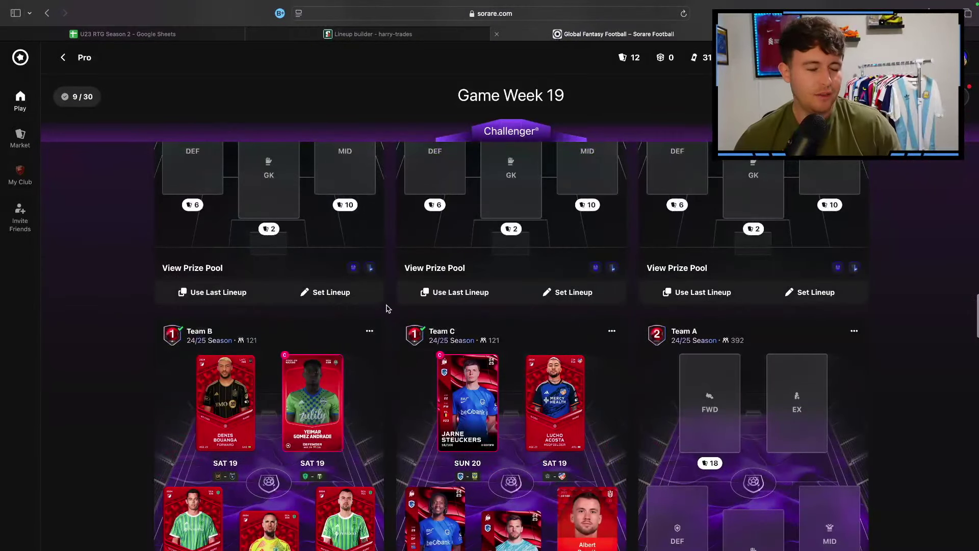
pyautogui.scroll(-10, 388, 308)
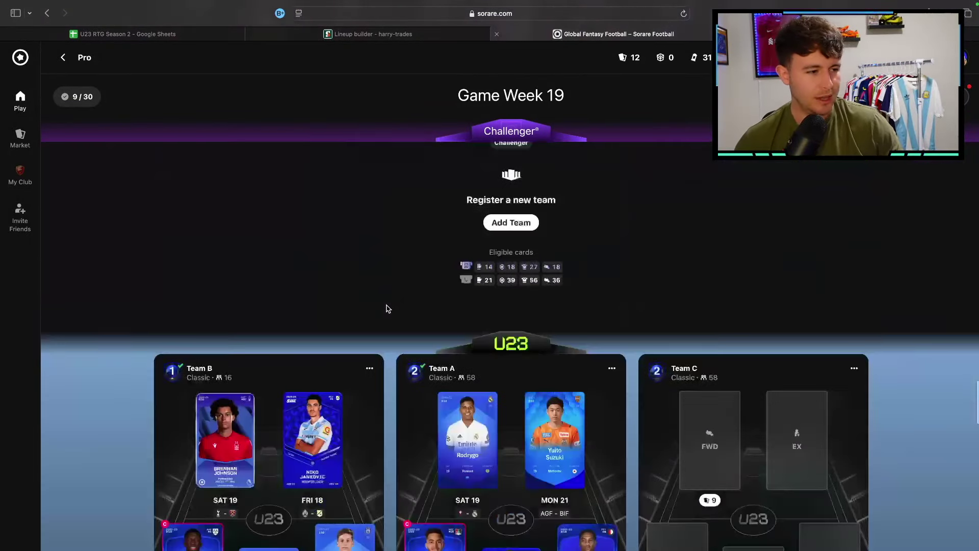
pyautogui.scroll(-15, 388, 309)
pyautogui.scroll(5, 369, 305)
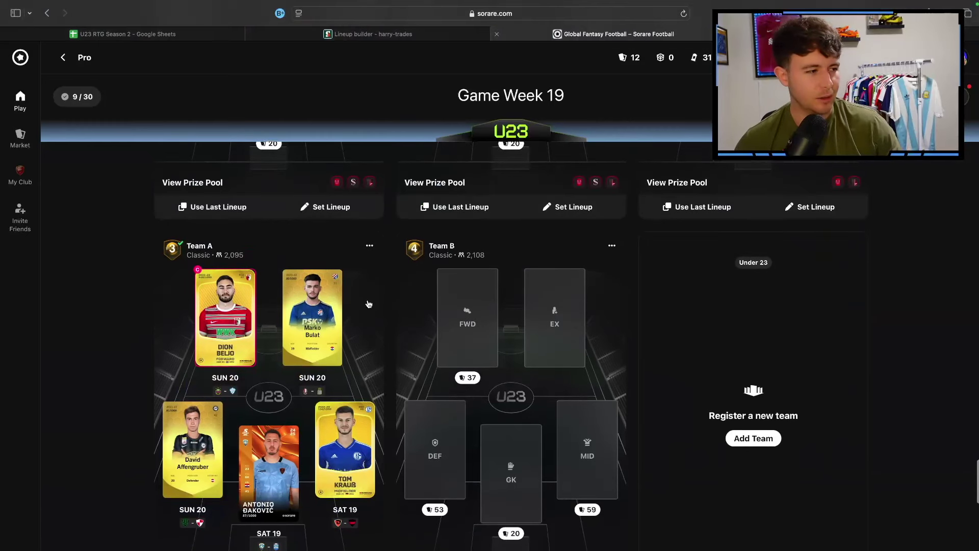
# - Switch to SorareData and list the Gameweek center pick scores for U23 forwards with Limited card prices
pyautogui.scroll(-1, 369, 304)
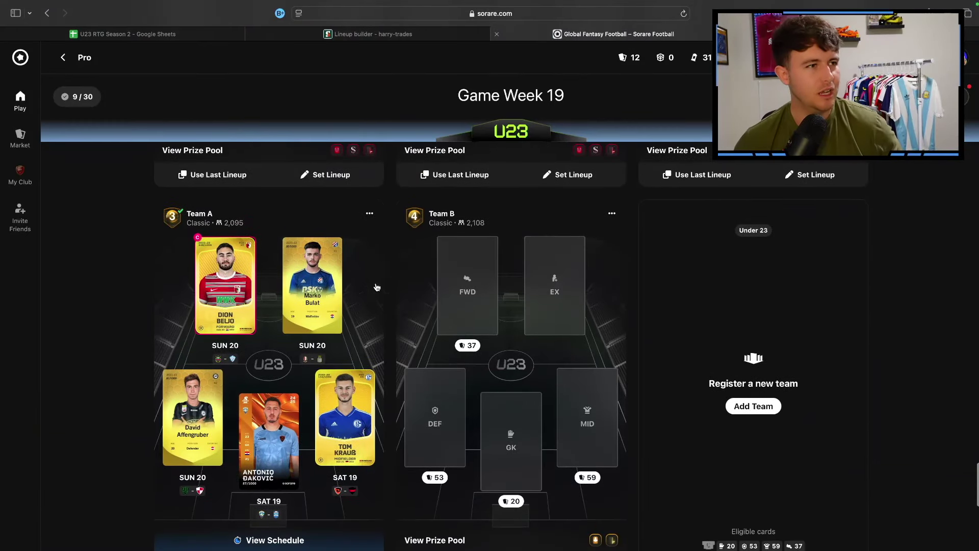
pyautogui.click(357, 35)
pyautogui.scroll(2, 510, 204)
pyautogui.moveTo(655, 74)
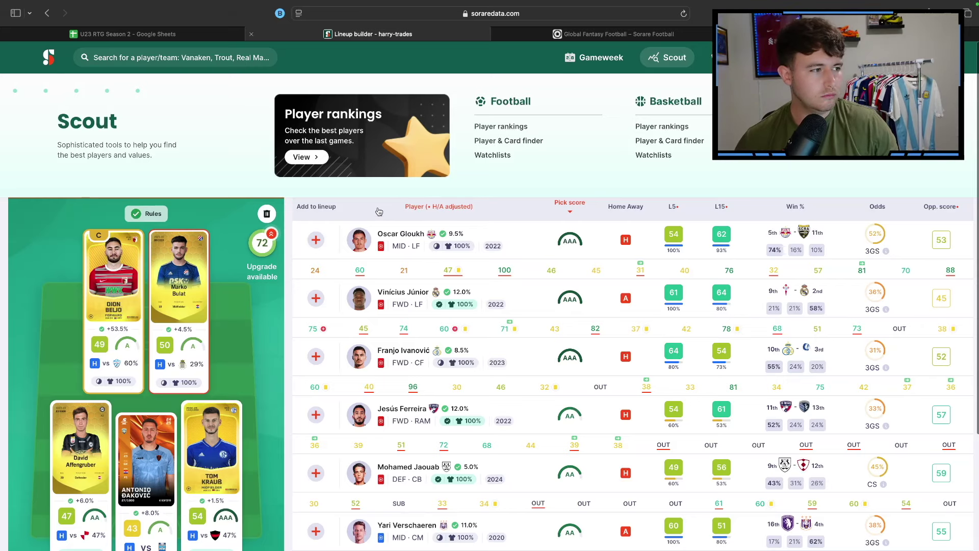
pyautogui.click(594, 57)
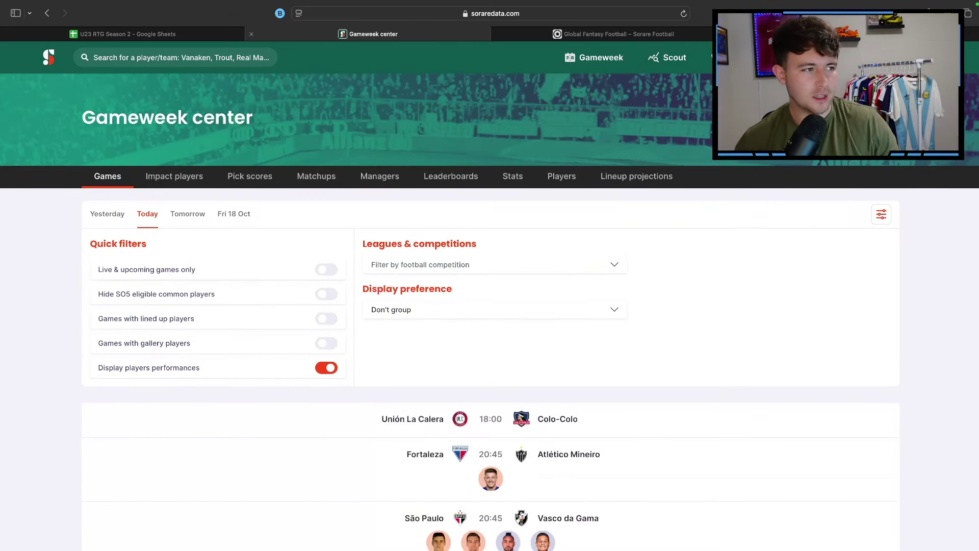
pyautogui.click(250, 176)
pyautogui.click(170, 212)
pyautogui.click(156, 400)
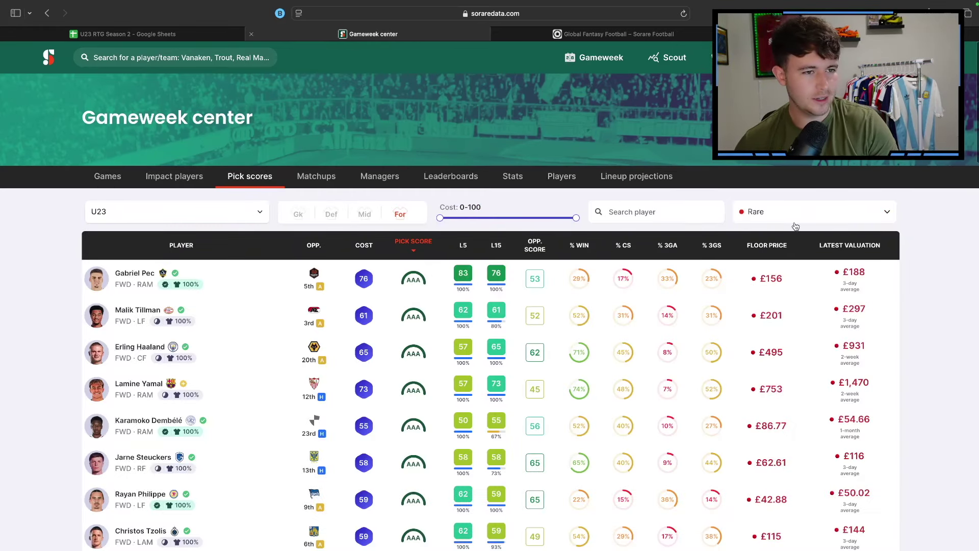
pyautogui.click(792, 214)
pyautogui.click(772, 236)
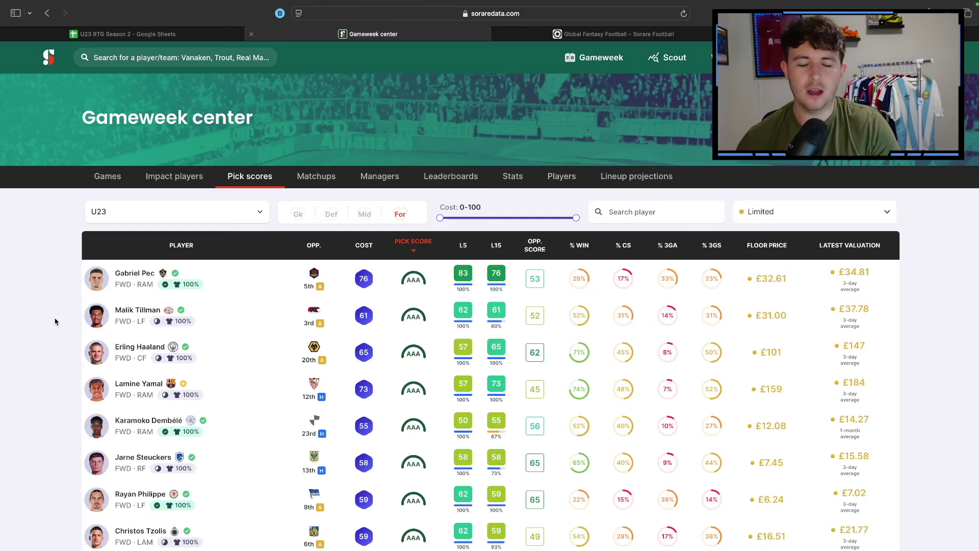
# - Review the top-rated U23 forwards, checking Jarne Steuckers' pick score details and Limited floor price
pyautogui.scroll(-1, 55, 321)
pyautogui.scroll(-2, 52, 304)
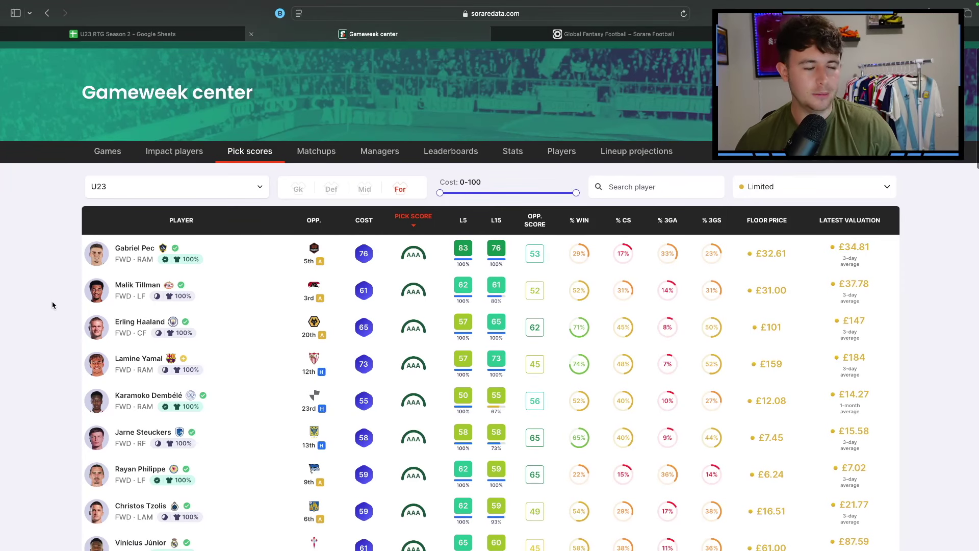
pyautogui.scroll(-3, 52, 305)
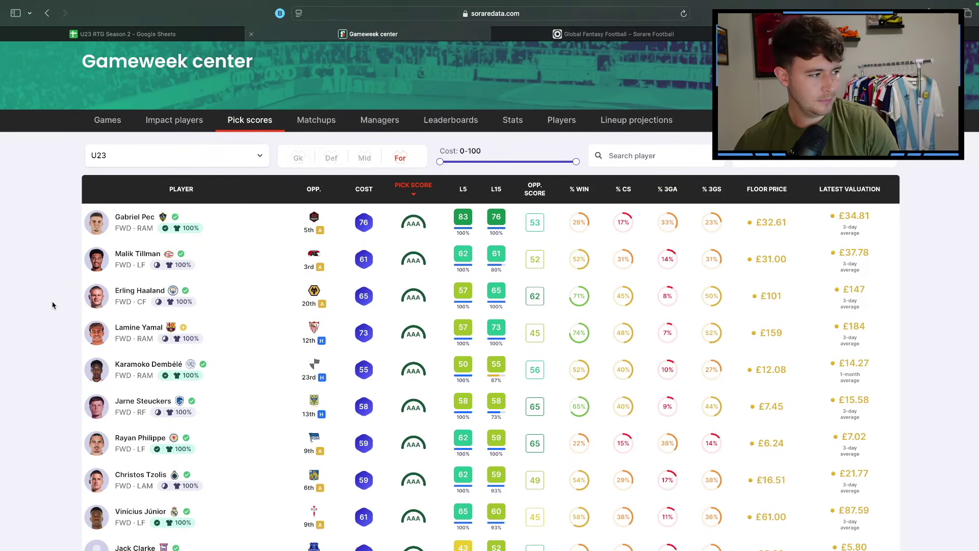
pyautogui.scroll(-3, 52, 305)
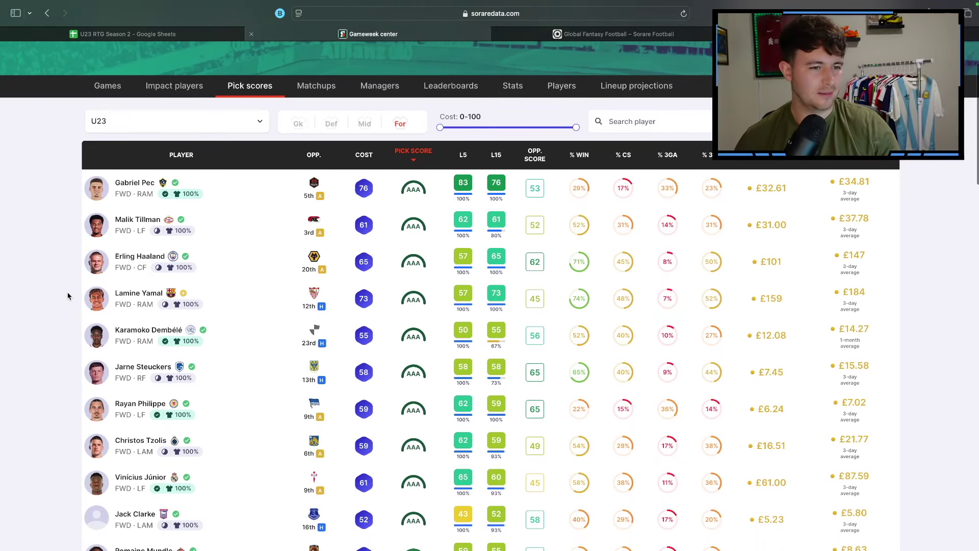
pyautogui.scroll(-2, 66, 297)
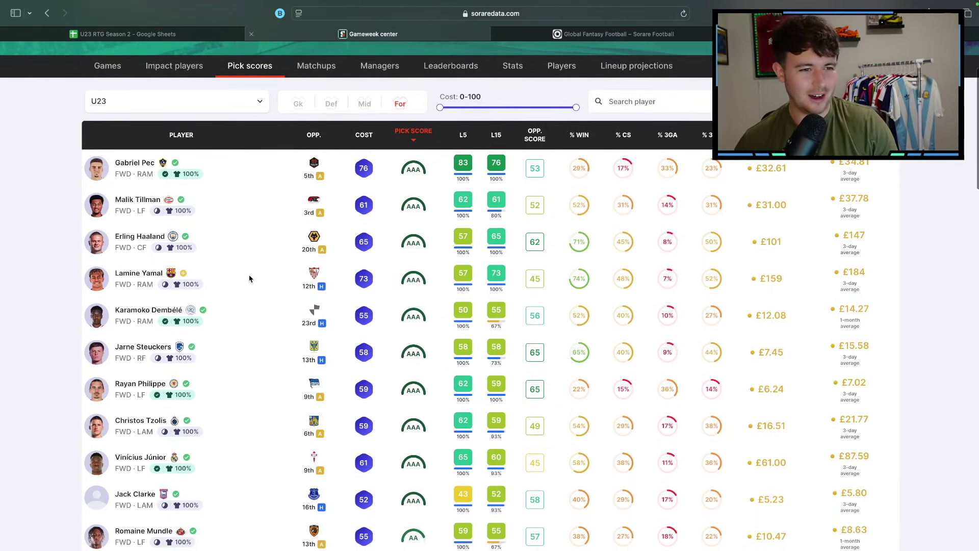
pyautogui.scroll(-1, 250, 278)
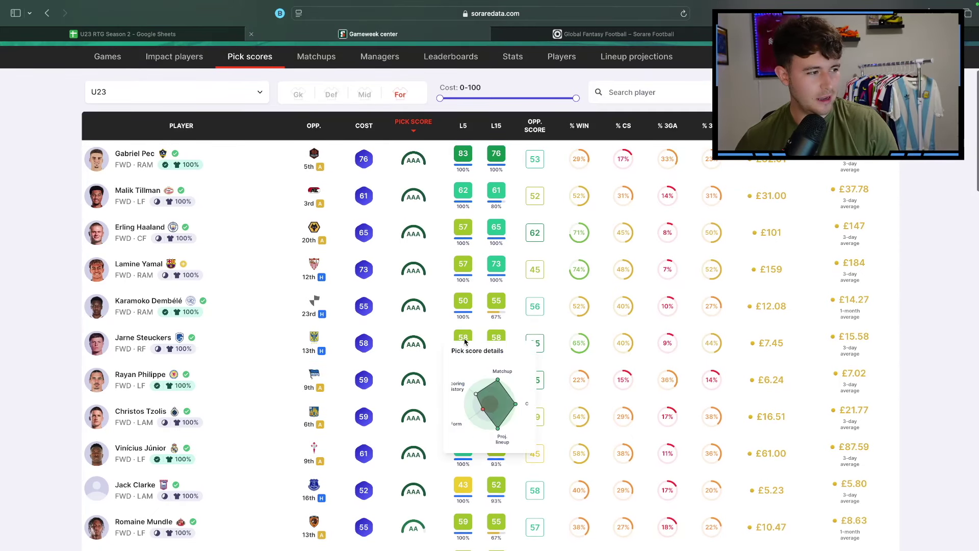
pyautogui.moveTo(757, 344); pyautogui.dragTo(782, 343)
# - Switch to Sorare, search for Jarne Steuckers and filter his cards on sale to Limited
pyautogui.click(622, 35)
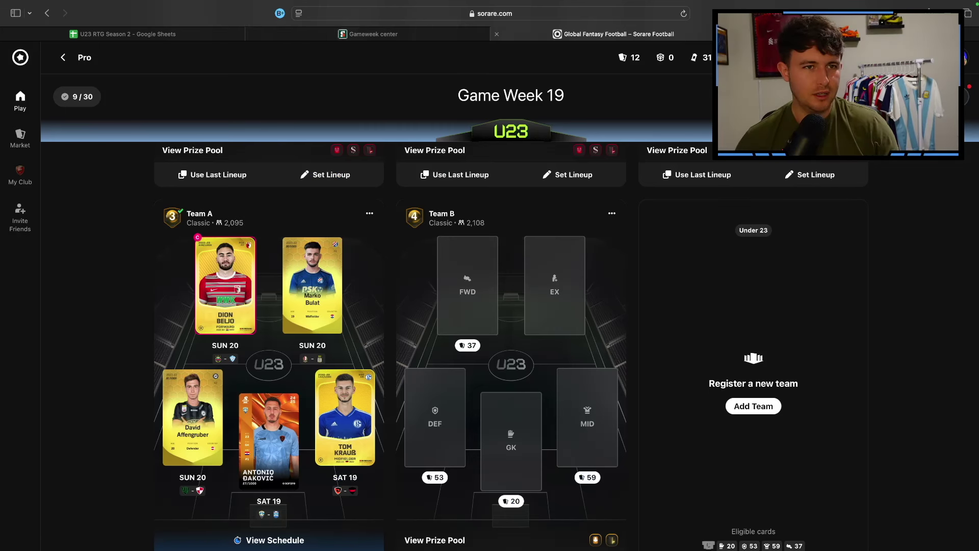
pyautogui.hotkey('ctrl', 'v')
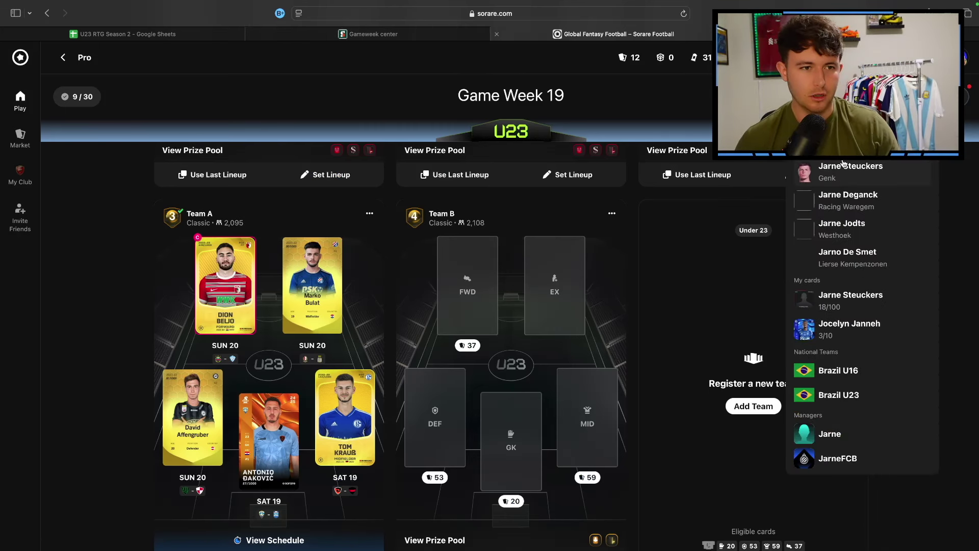
pyautogui.press('Return')
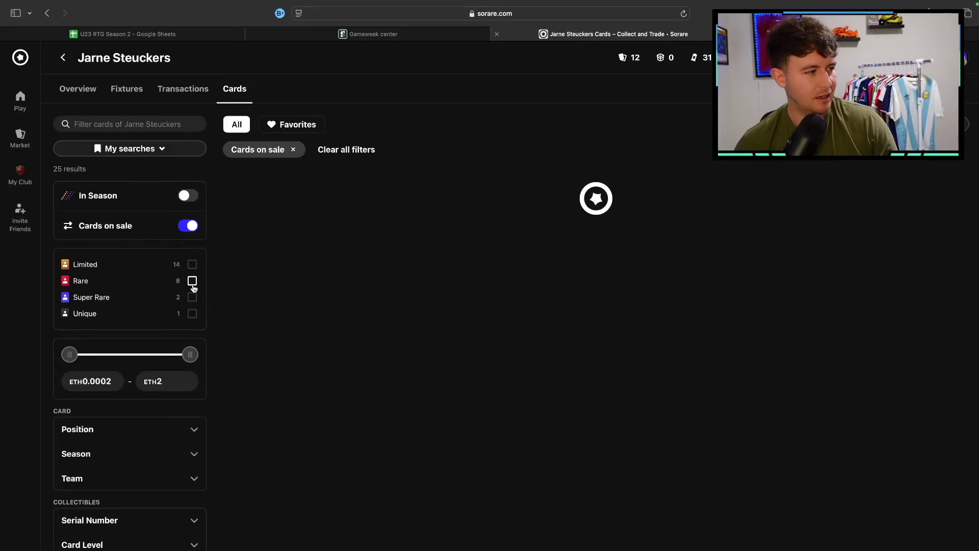
pyautogui.click(192, 264)
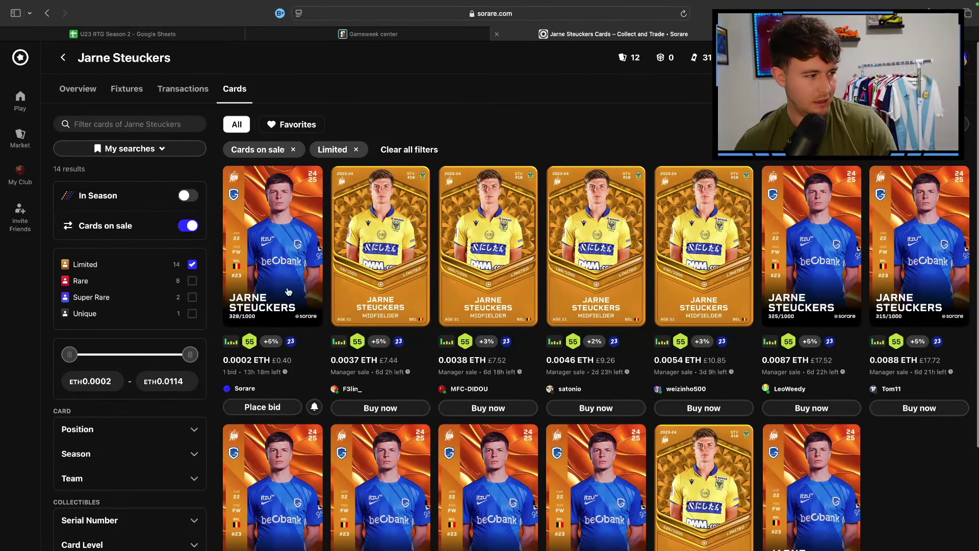
# - Compare the asking prices and seasons of Jarne Steuckers' Limited cards on sale
pyautogui.scroll(-1, 289, 292)
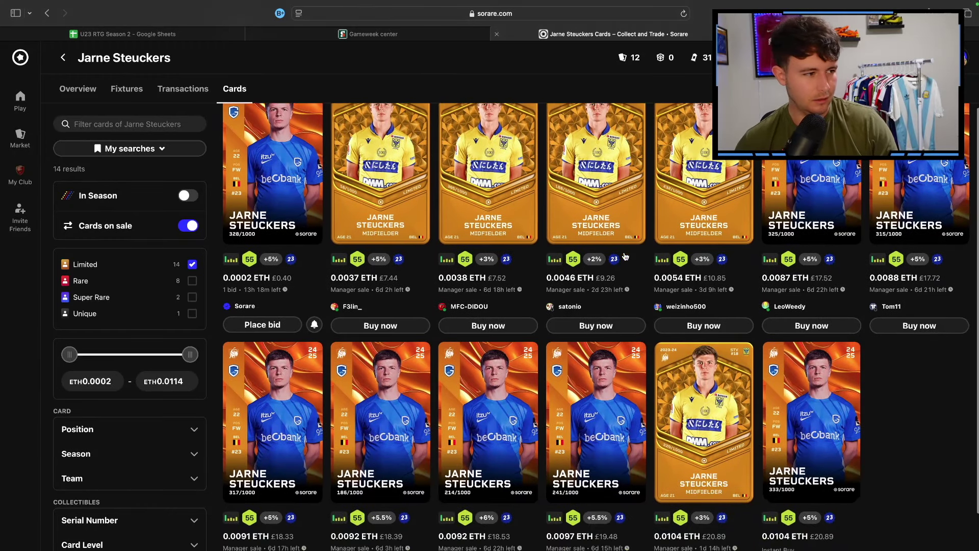
pyautogui.scroll(-3, 512, 369)
pyautogui.scroll(1, 512, 369)
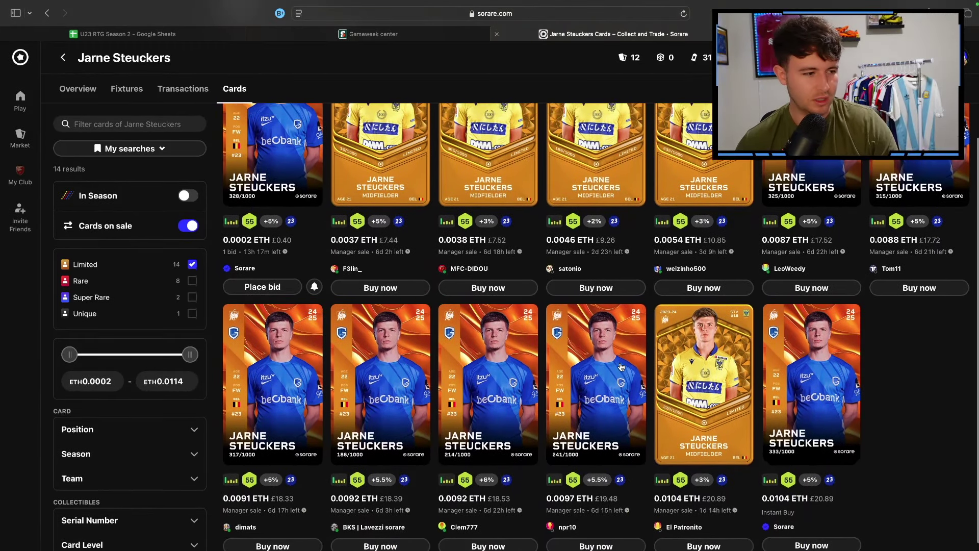
pyautogui.scroll(4, 468, 389)
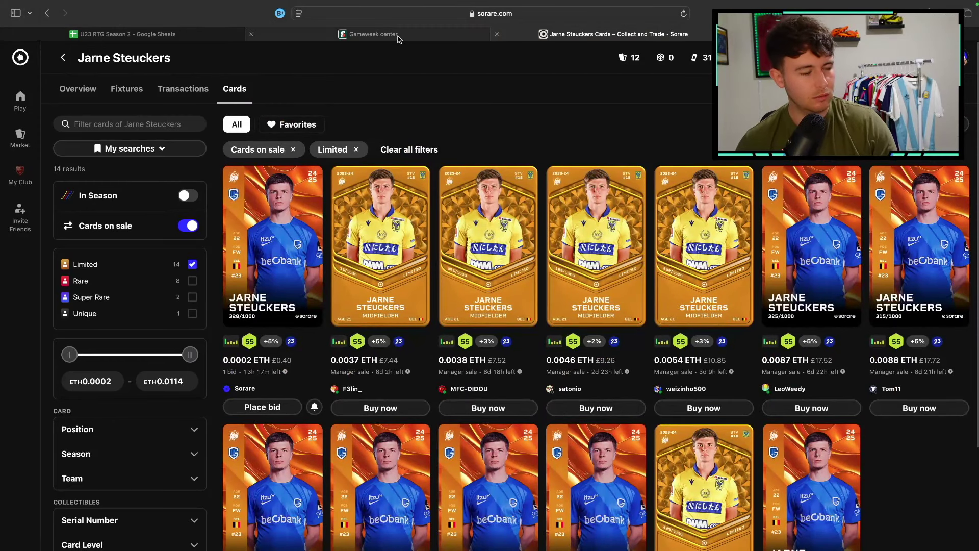
# - Return to SorareData's U23 forward pick scores and compare the candidates ranked below Jarne Steuckers
pyautogui.click(398, 38)
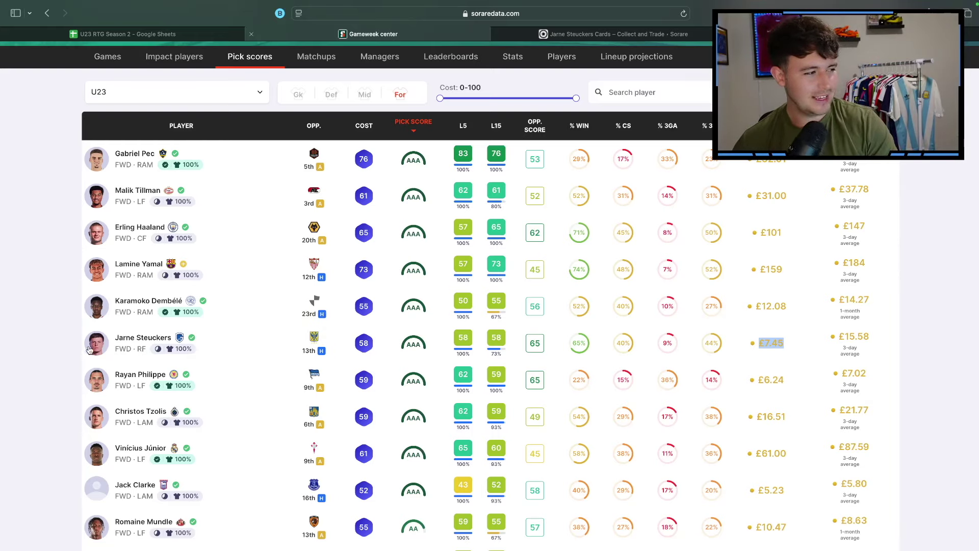
pyautogui.click(67, 343)
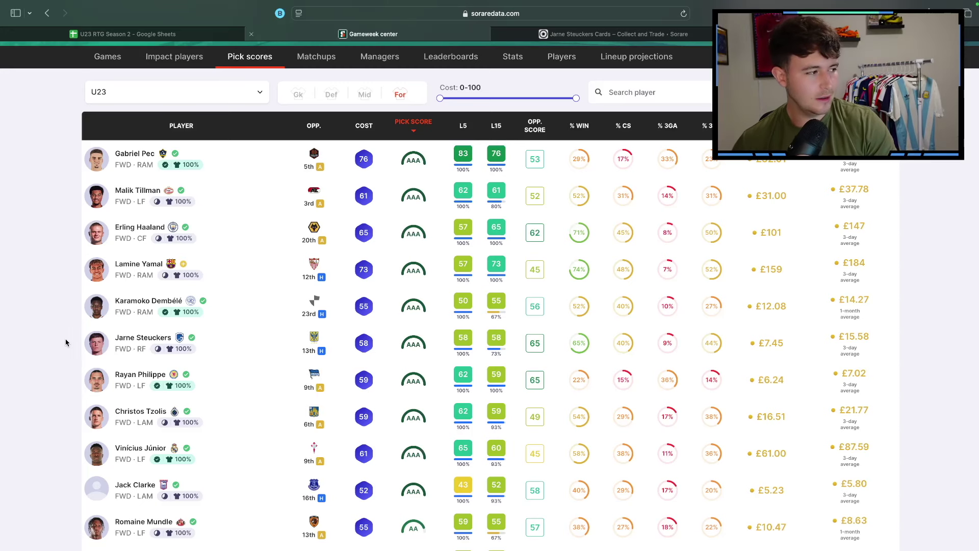
pyautogui.scroll(-2, 265, 340)
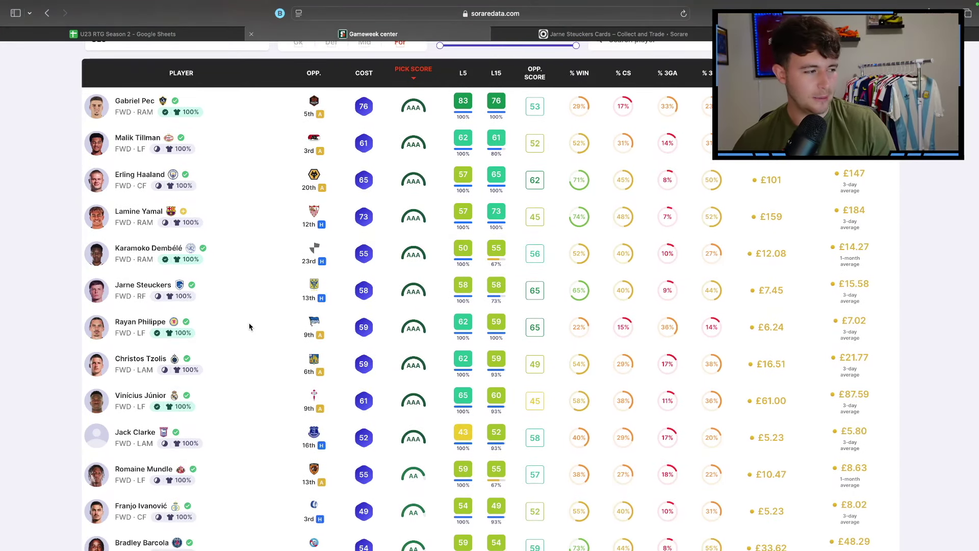
pyautogui.scroll(-1, 249, 327)
pyautogui.scroll(-2, 249, 326)
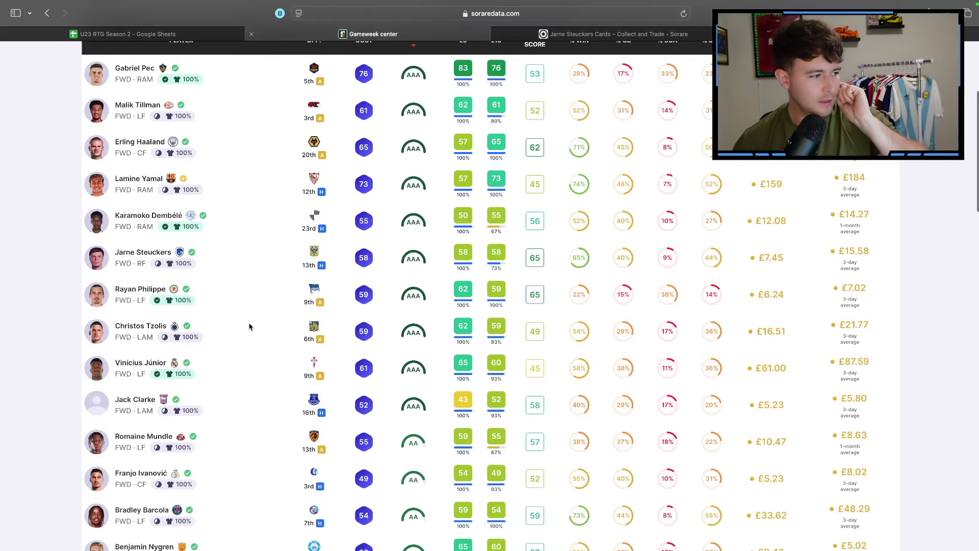
pyautogui.scroll(-3, 242, 394)
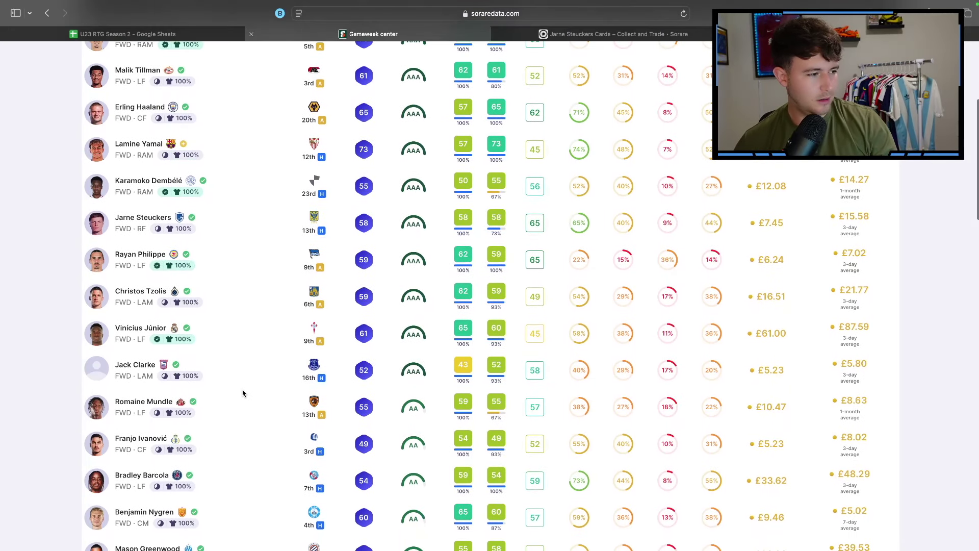
pyautogui.scroll(-3, 303, 327)
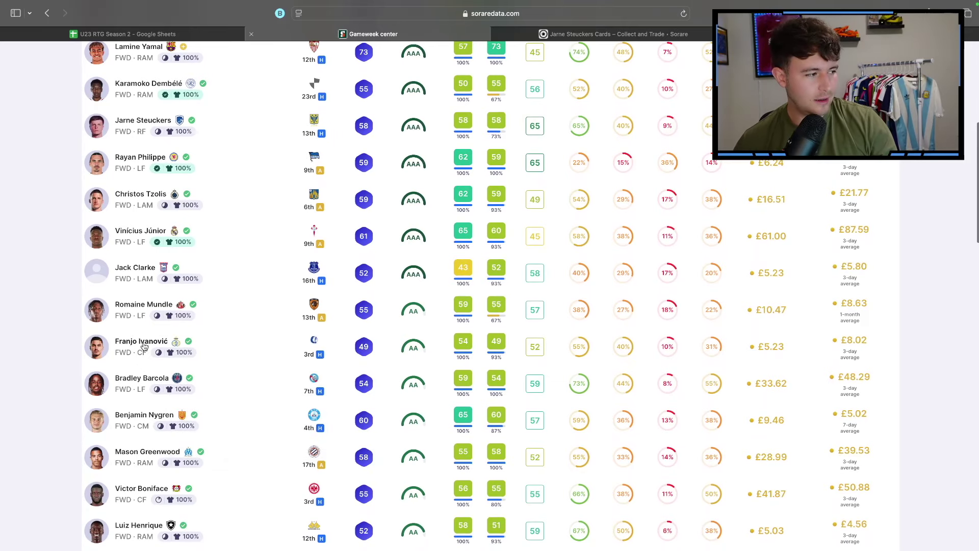
# - Check Franjo Ivanović's Limited card prices, SO5 scores and upcoming games on his player page, and close it
pyautogui.click(144, 344)
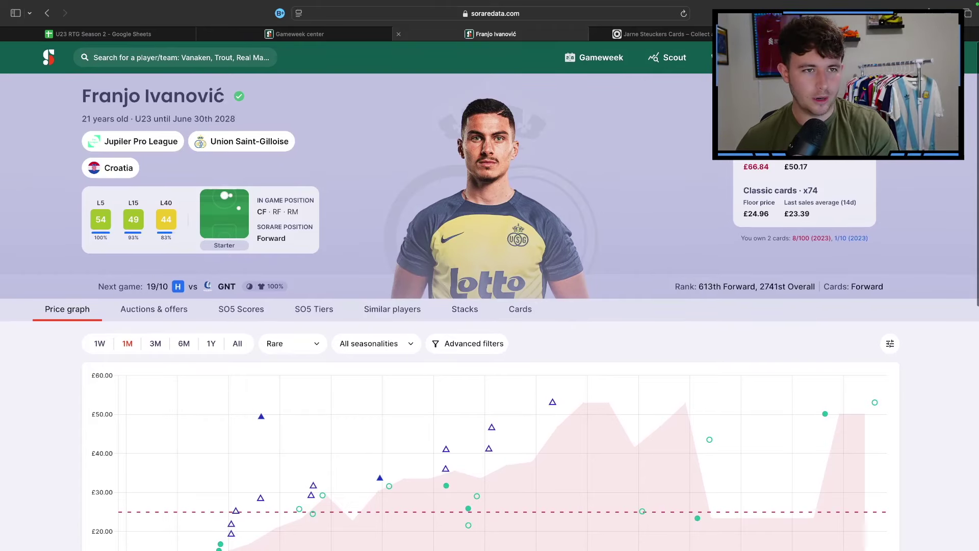
pyautogui.click(830, 124)
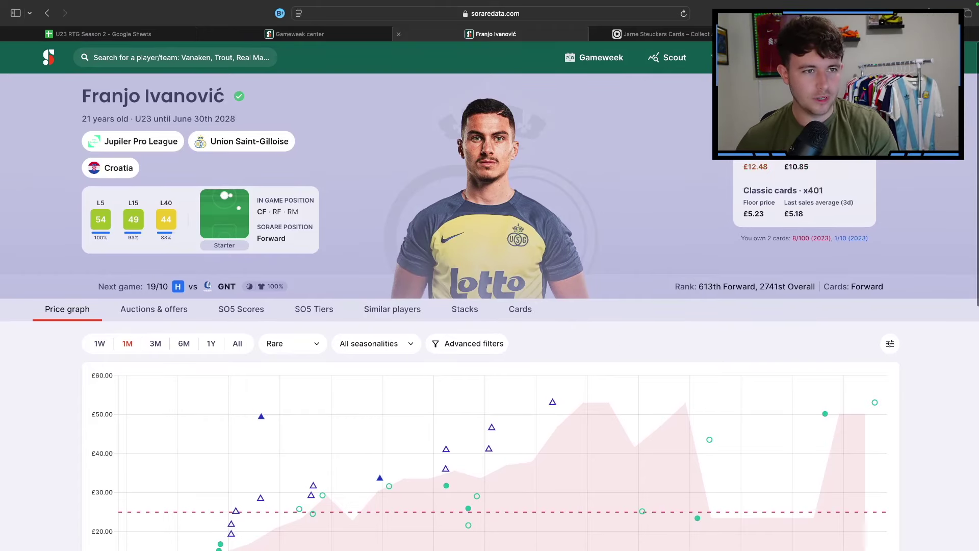
pyautogui.click(243, 310)
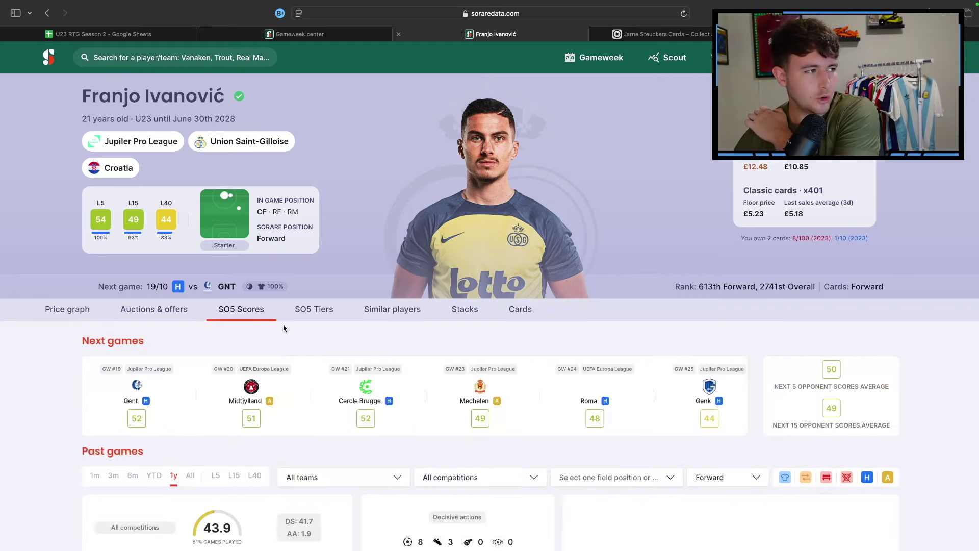
pyautogui.scroll(-1, 337, 341)
pyautogui.scroll(1, 790, 190)
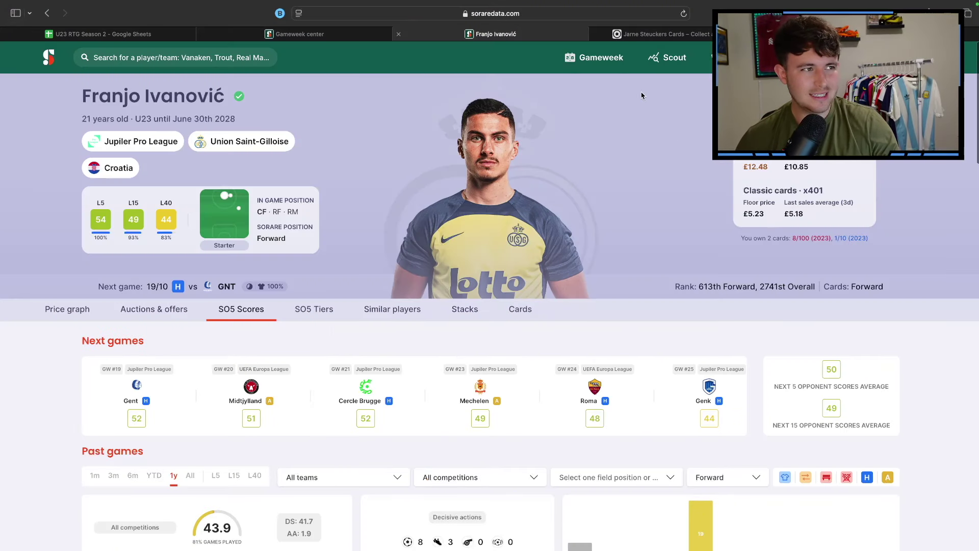
pyautogui.click(398, 34)
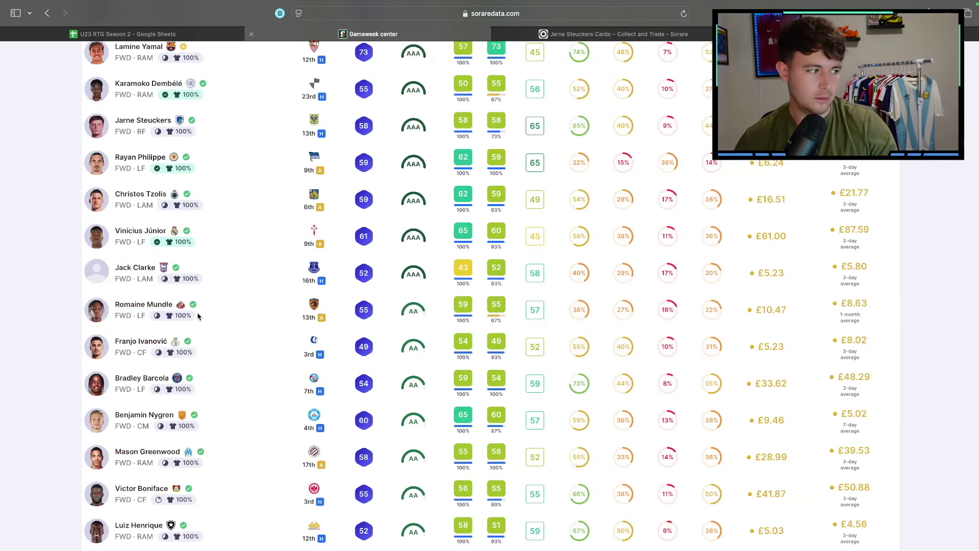
# - Examine the lower-ranked U23 forwards for fixtures, recent averages and Limited floor prices
pyautogui.scroll(-1, 250, 339)
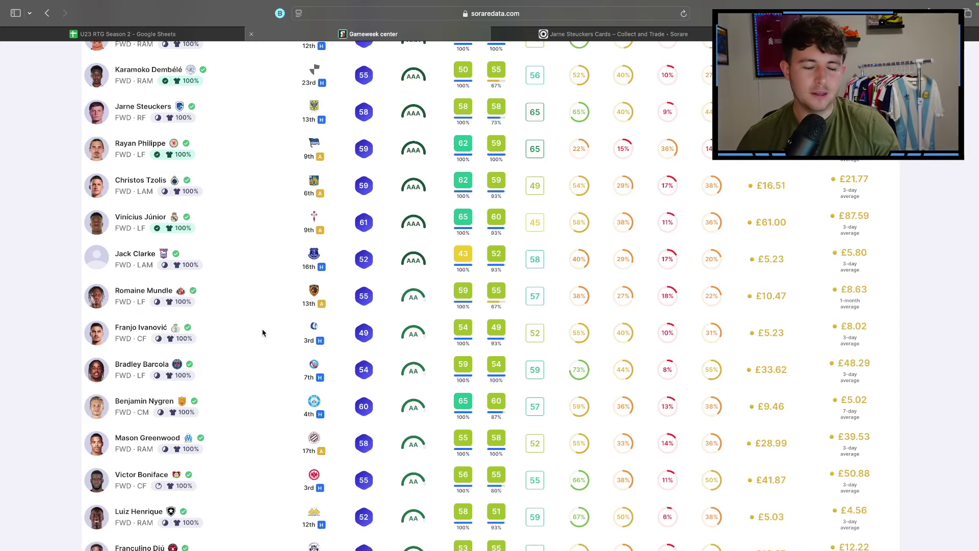
pyautogui.scroll(-2, 260, 333)
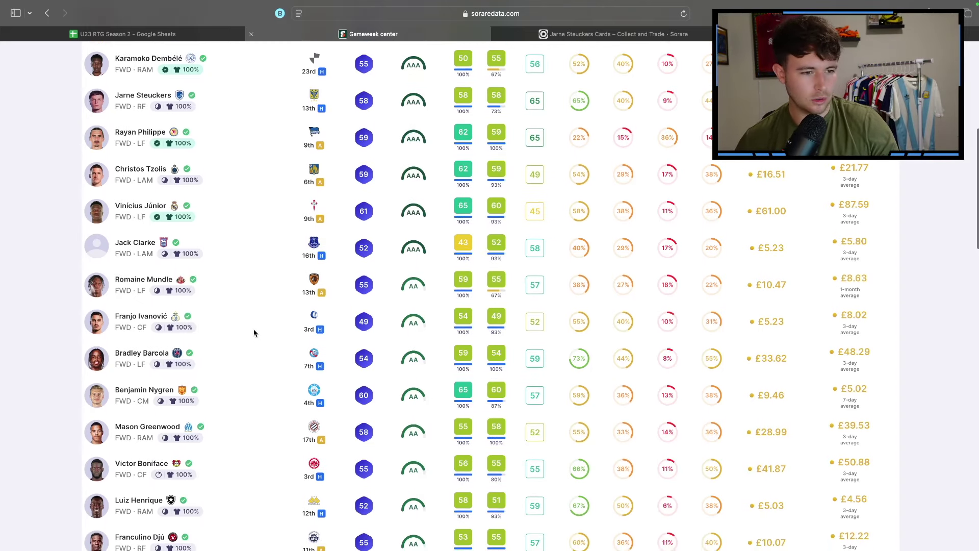
pyautogui.scroll(-4, 255, 333)
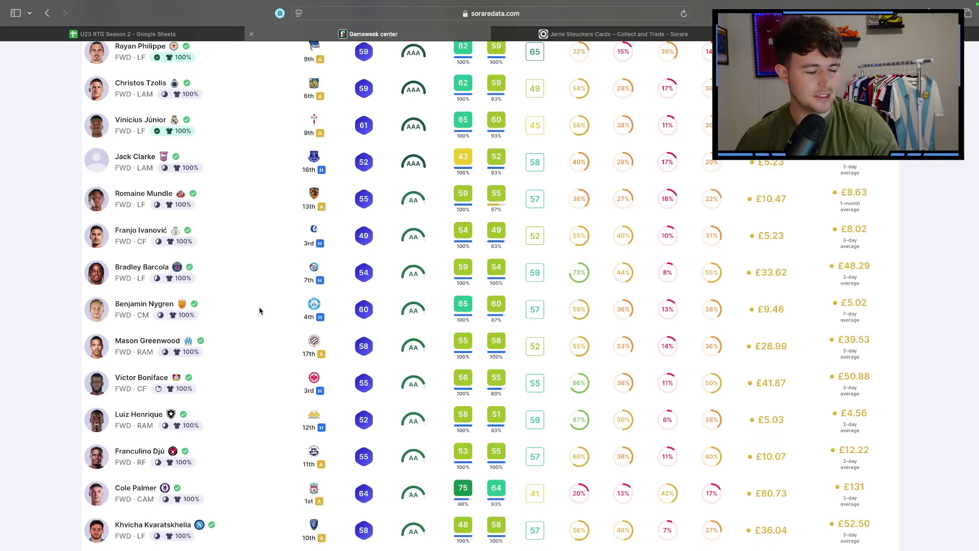
pyautogui.scroll(-1, 260, 310)
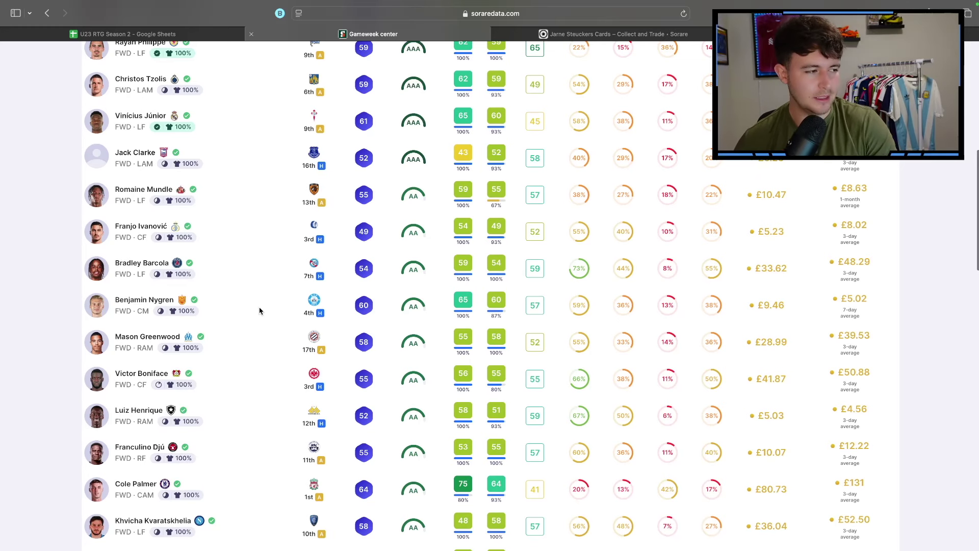
pyautogui.scroll(-5, 259, 311)
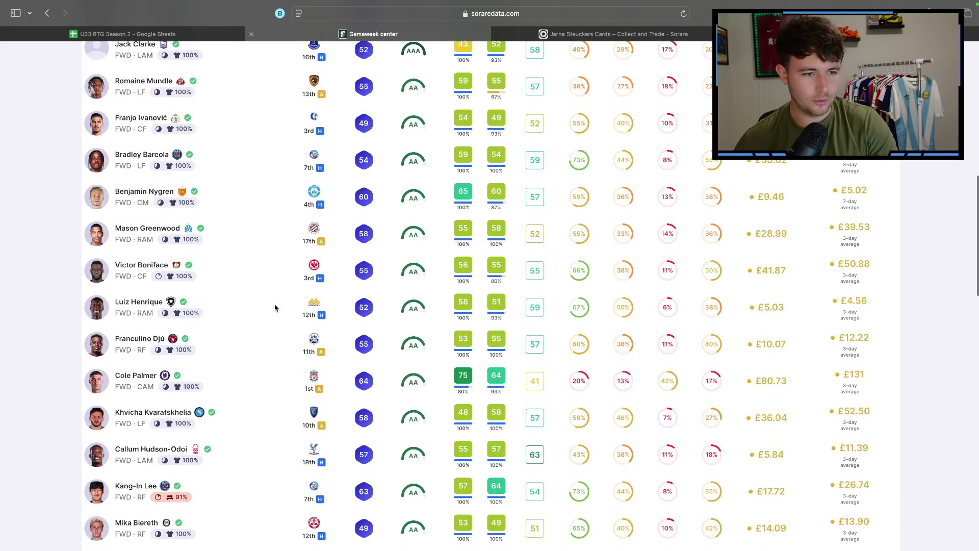
pyautogui.scroll(-1, 273, 309)
pyautogui.scroll(-4, 274, 317)
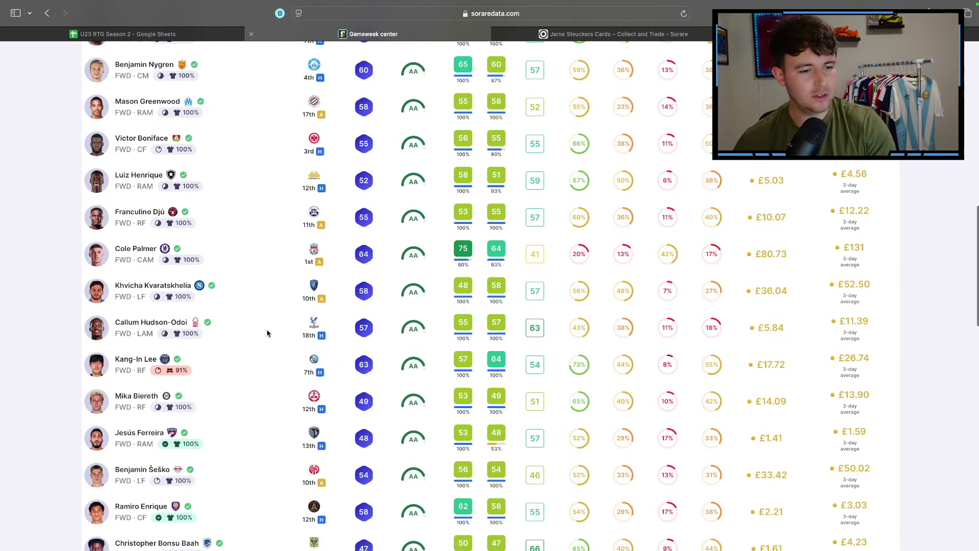
pyautogui.scroll(-3, 266, 334)
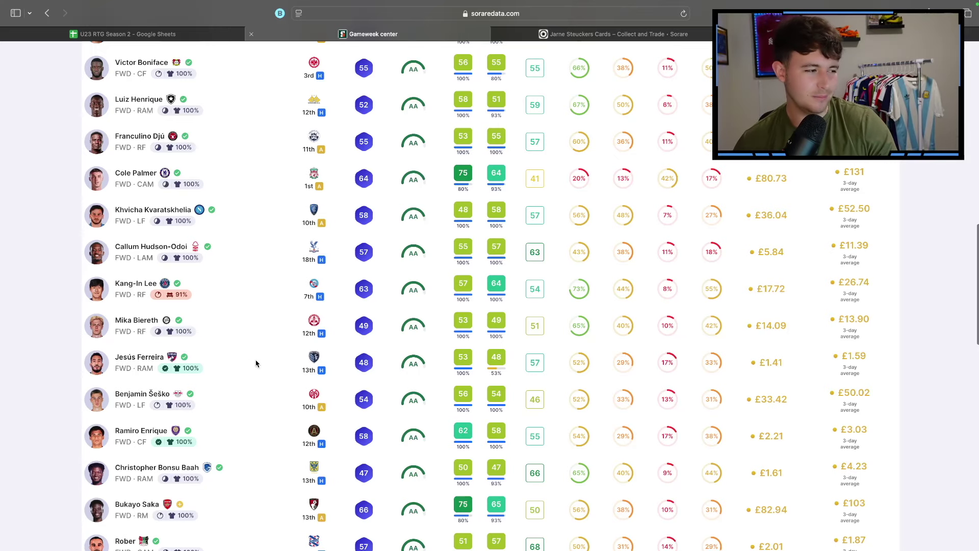
# - Filter the U23 pick scores to midfielders only and compare the top-ranked players' fixtures, recent averages and Limited floor prices
pyautogui.scroll(-3, 264, 363)
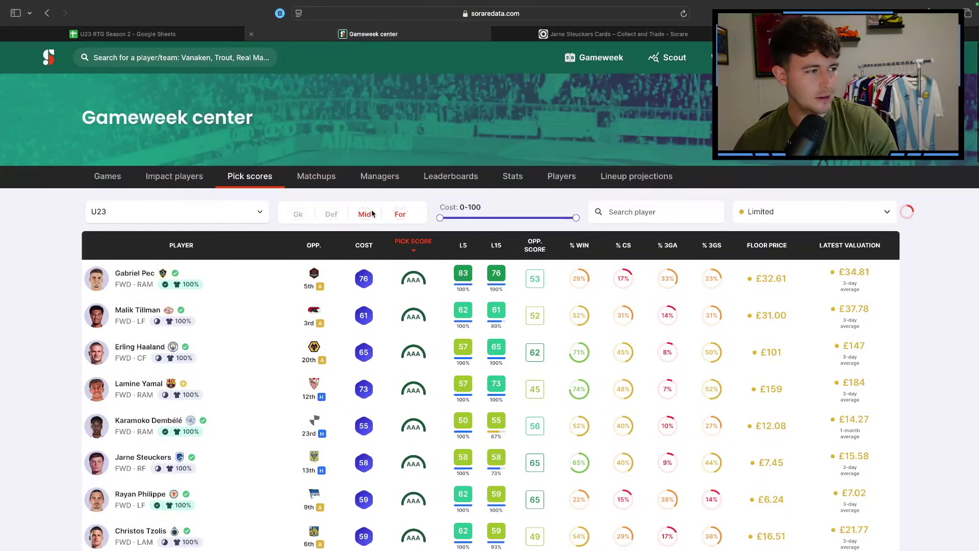
pyautogui.click(408, 214)
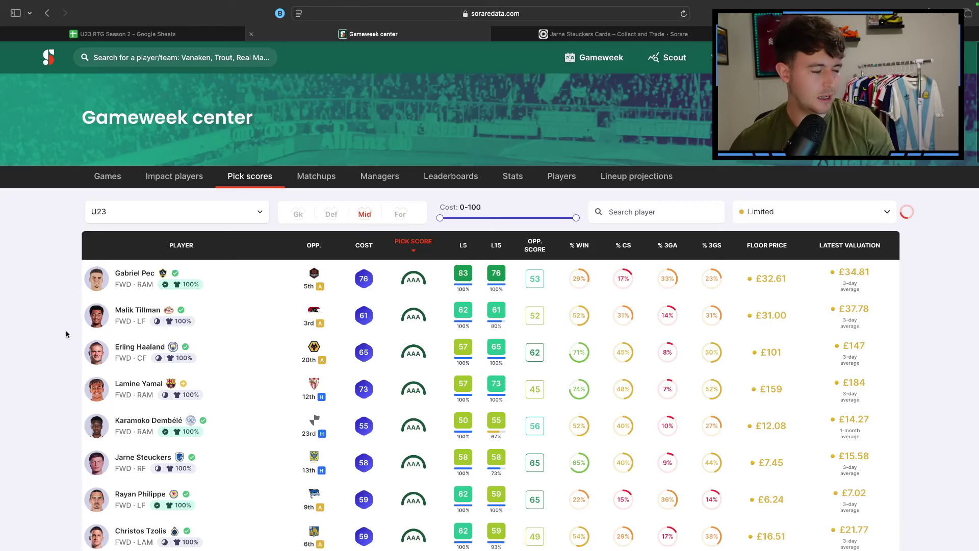
pyautogui.moveTo(195, 325)
pyautogui.scroll(-1, 250, 352)
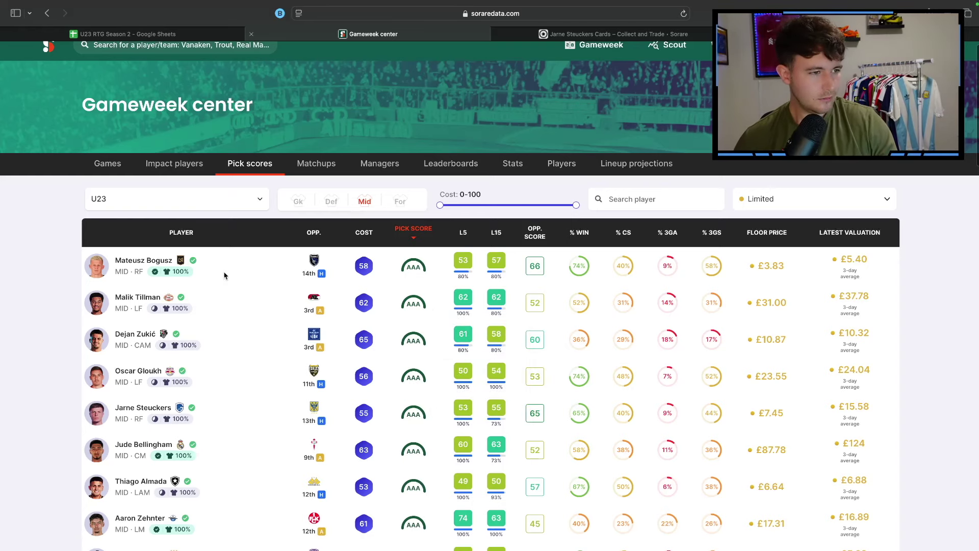
pyautogui.scroll(-2, 249, 277)
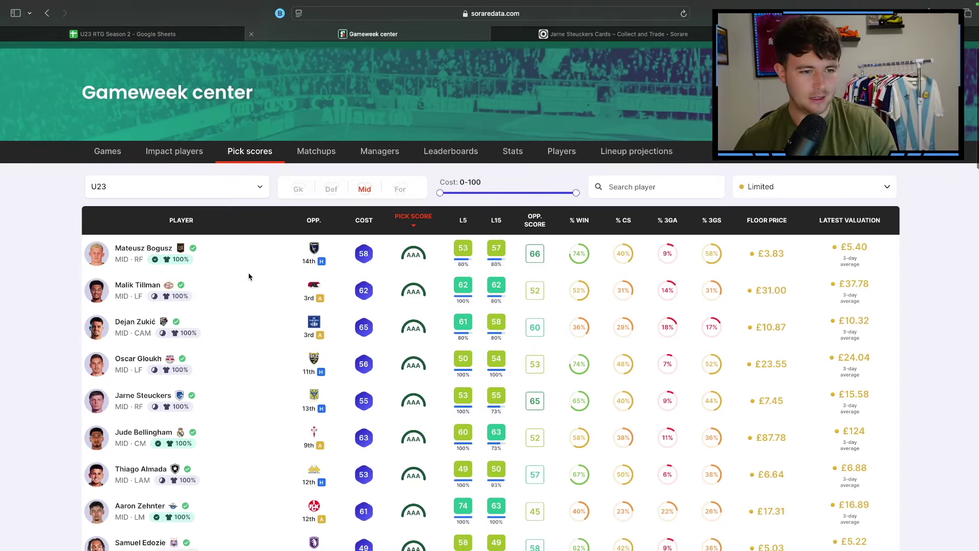
pyautogui.scroll(-5, 252, 317)
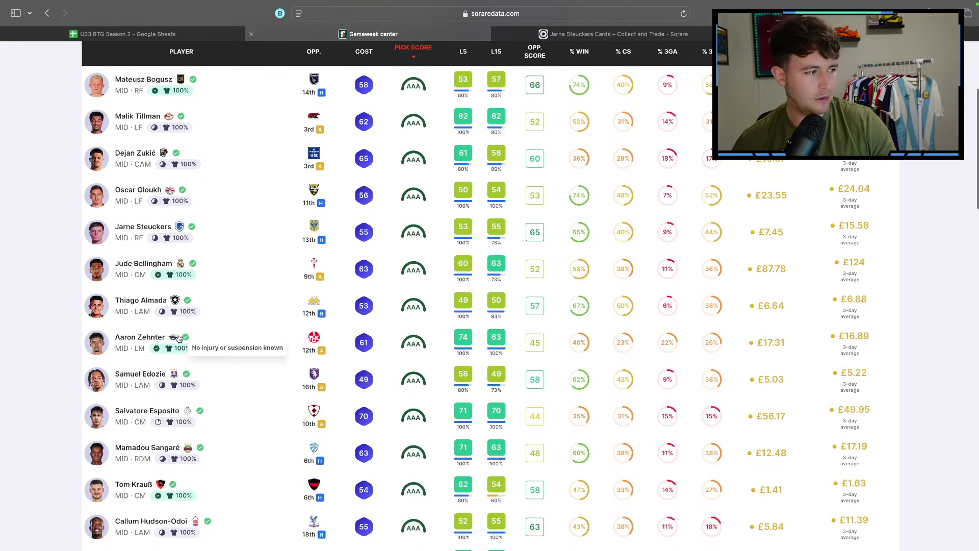
pyautogui.scroll(-1, 277, 406)
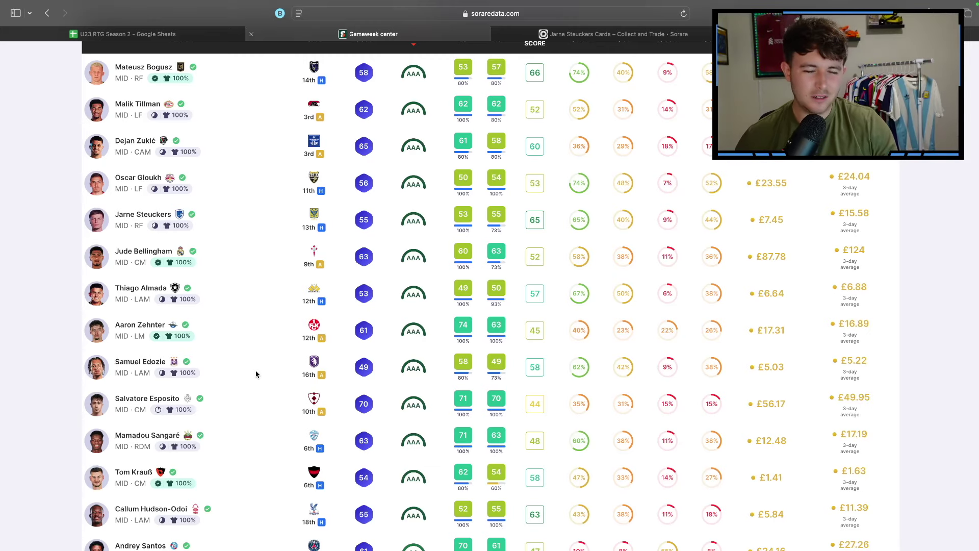
pyautogui.scroll(-1, 283, 402)
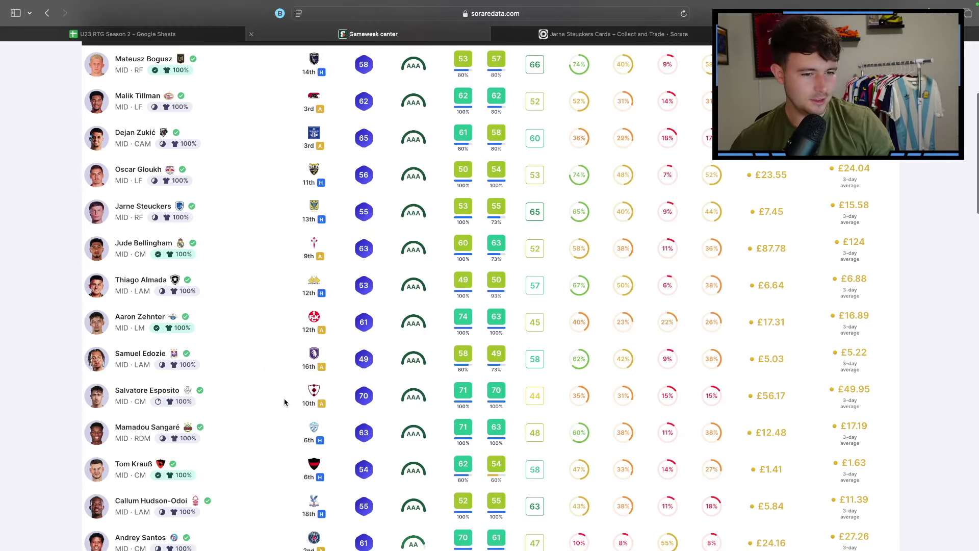
pyautogui.scroll(-3, 280, 402)
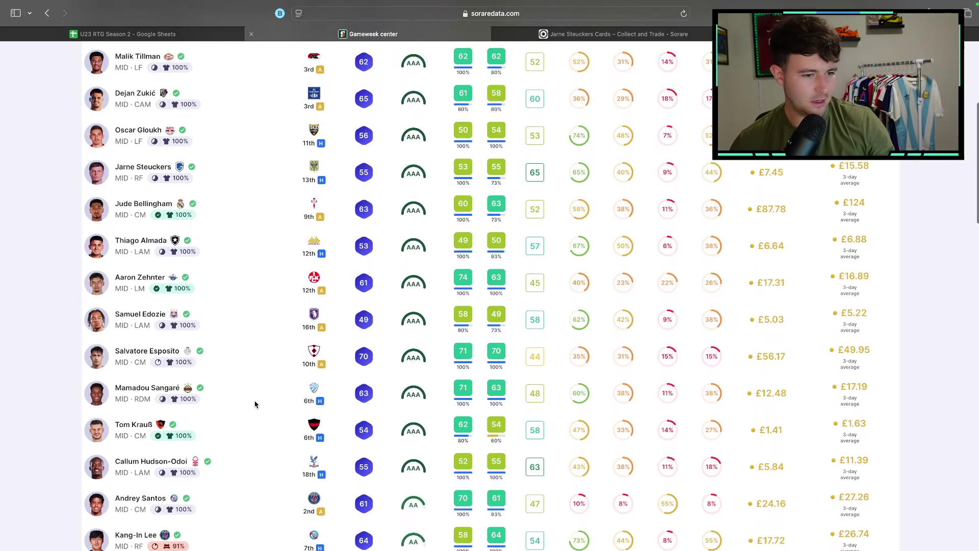
pyautogui.scroll(-1, 252, 411)
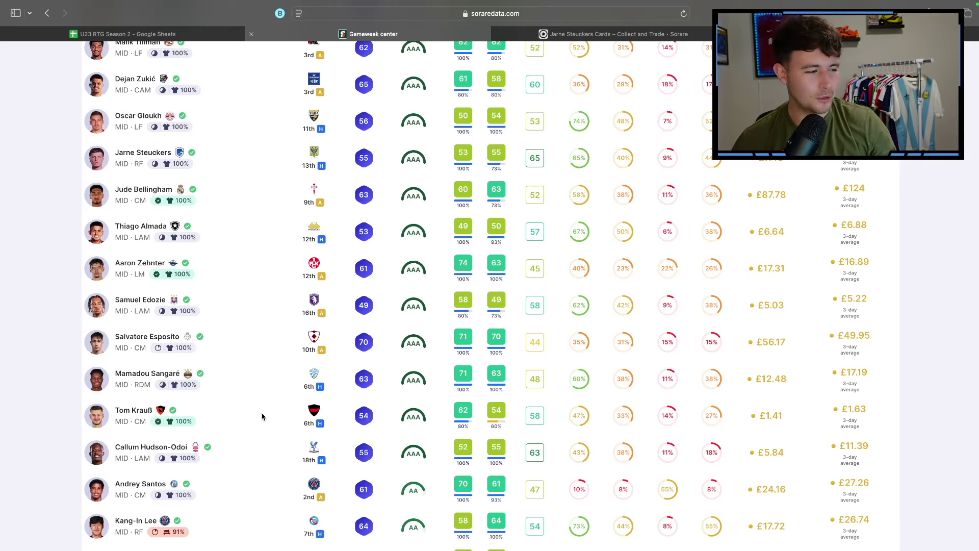
# - Examine the U23 midfielders ranked below Callum Hudson-Odoi for cheap Limited cards with good fixtures and averages
pyautogui.scroll(-5, 260, 418)
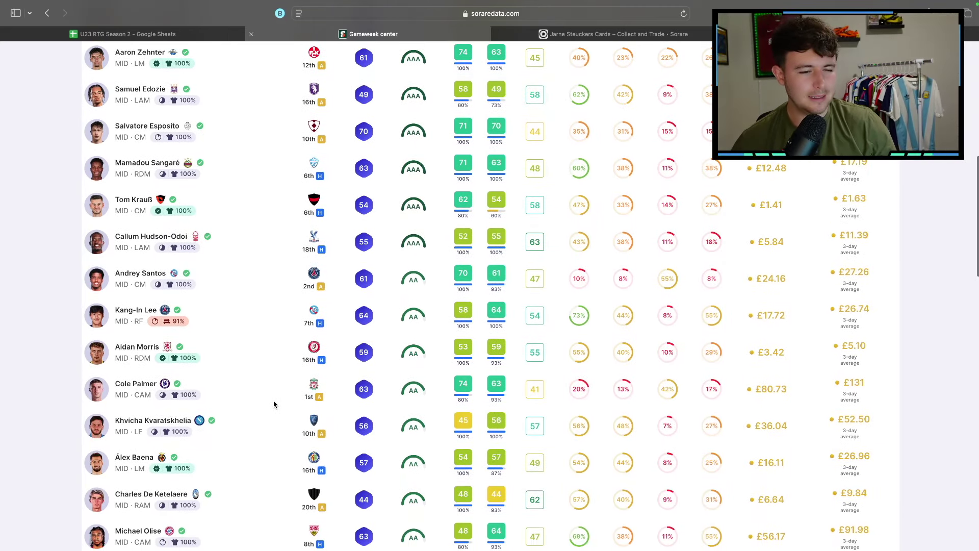
pyautogui.scroll(-3, 273, 378)
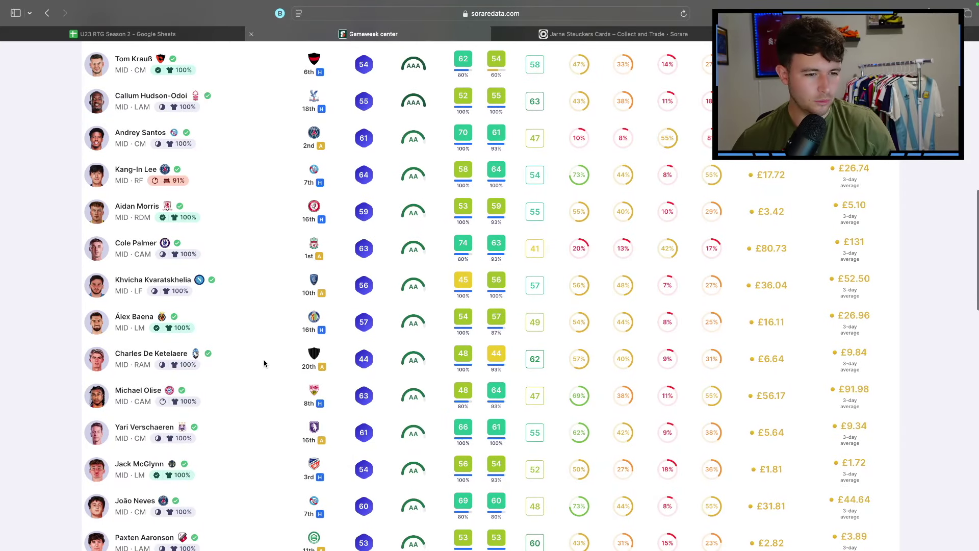
pyautogui.scroll(-1, 264, 363)
pyautogui.scroll(-2, 264, 349)
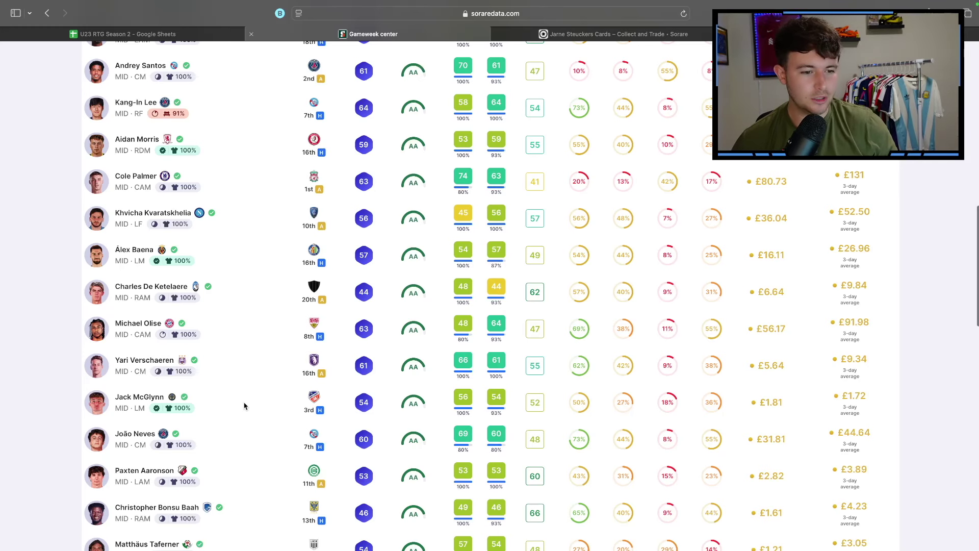
pyautogui.scroll(-3, 244, 406)
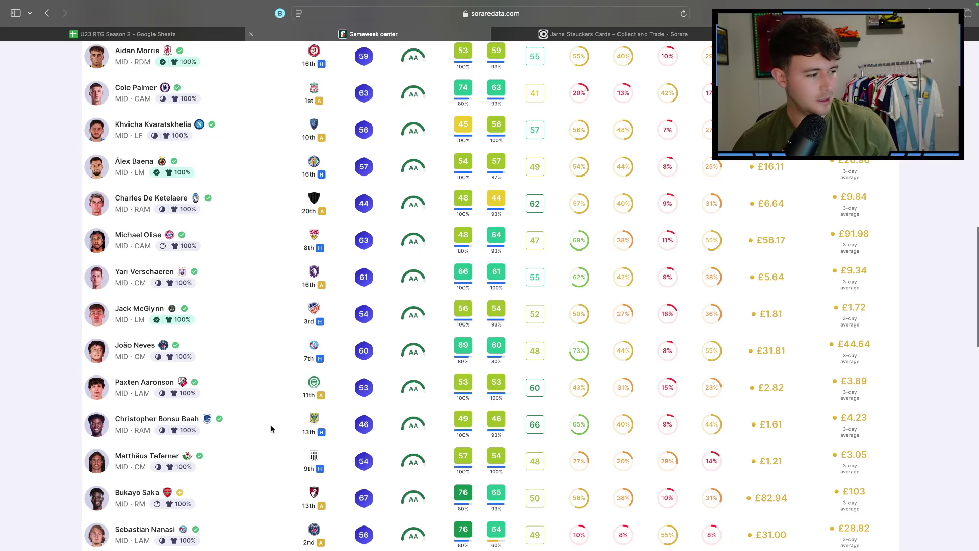
pyautogui.scroll(-1, 272, 428)
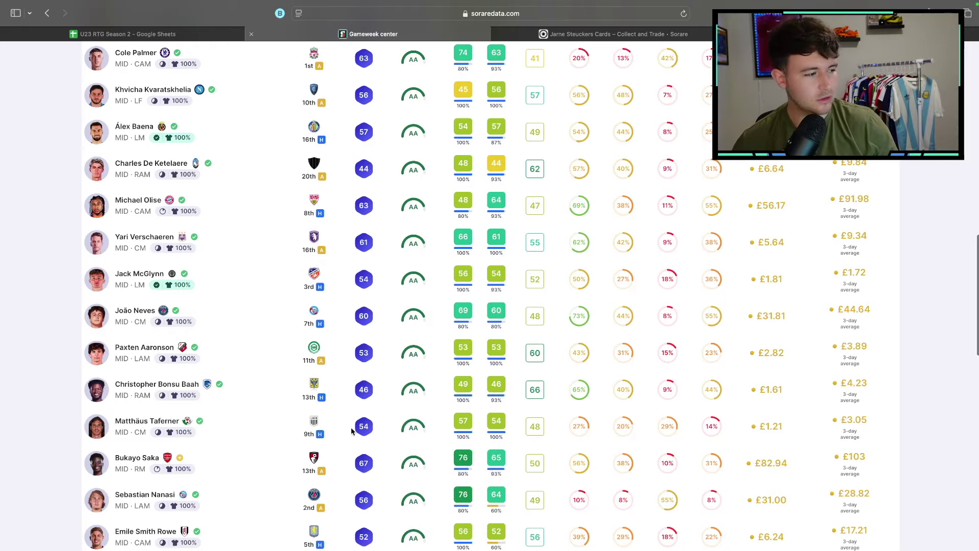
# - Review Matthäus Taferner's SO5 scores, past games and upcoming fixtures on his player page, and close it
pyautogui.click(129, 434)
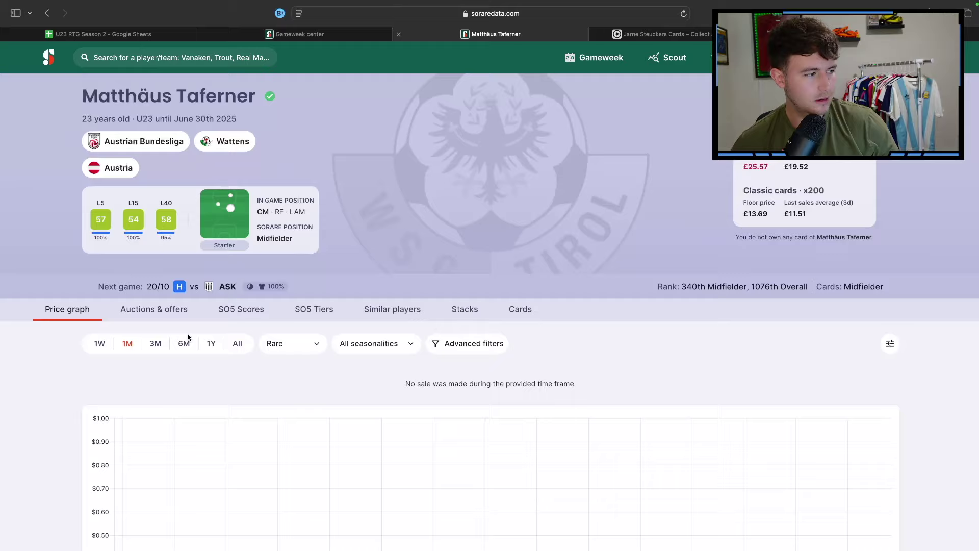
pyautogui.click(257, 315)
pyautogui.scroll(-10, 415, 362)
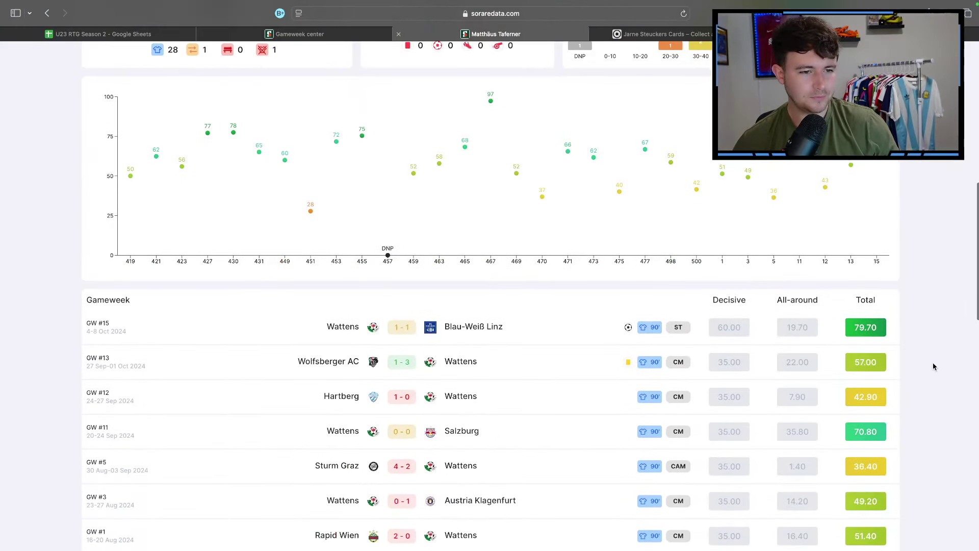
pyautogui.scroll(10, 569, 317)
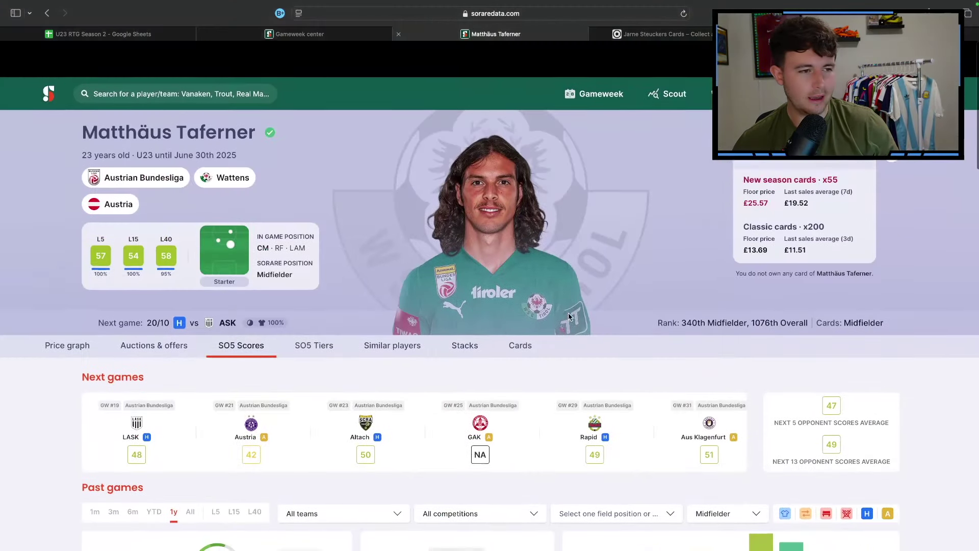
pyautogui.click(400, 34)
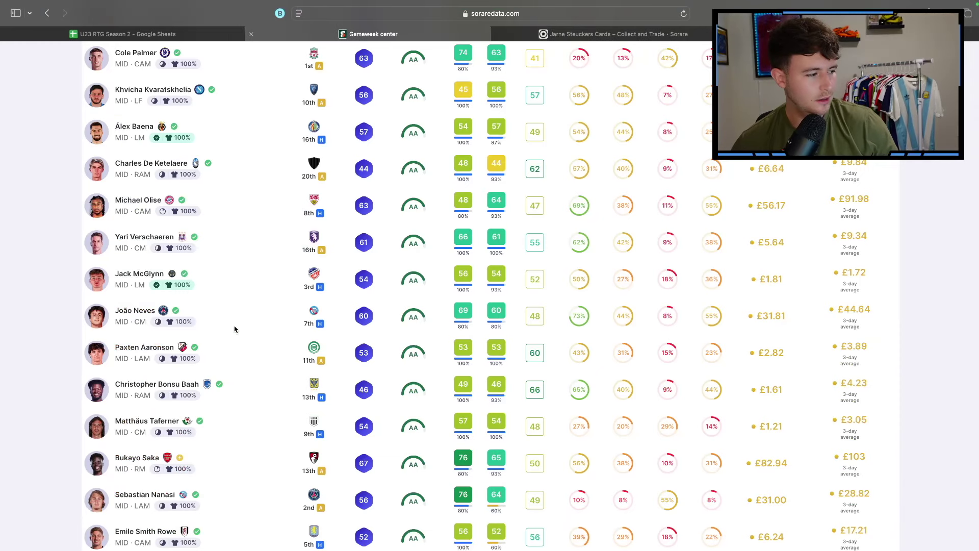
# - Filter the U23 pick scores to defenders only and compare the top-ranked candidates
pyautogui.scroll(10, 252, 321)
pyautogui.click(337, 218)
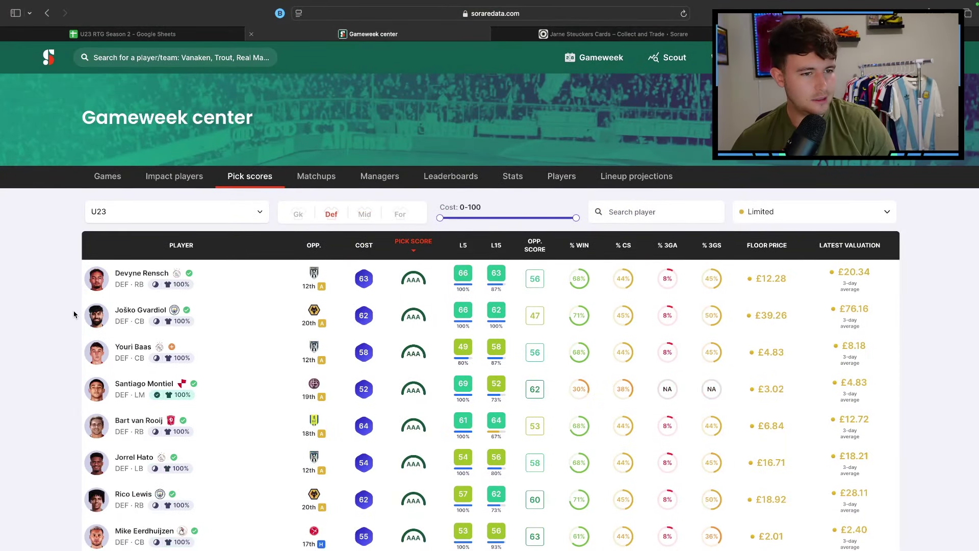
pyautogui.scroll(-1, 81, 312)
pyautogui.scroll(-2, 81, 311)
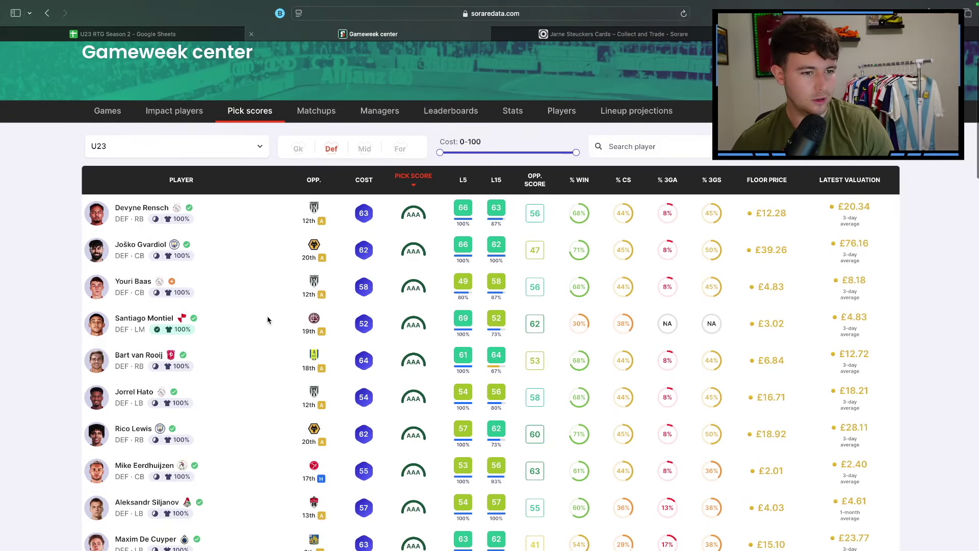
pyautogui.scroll(-1, 268, 320)
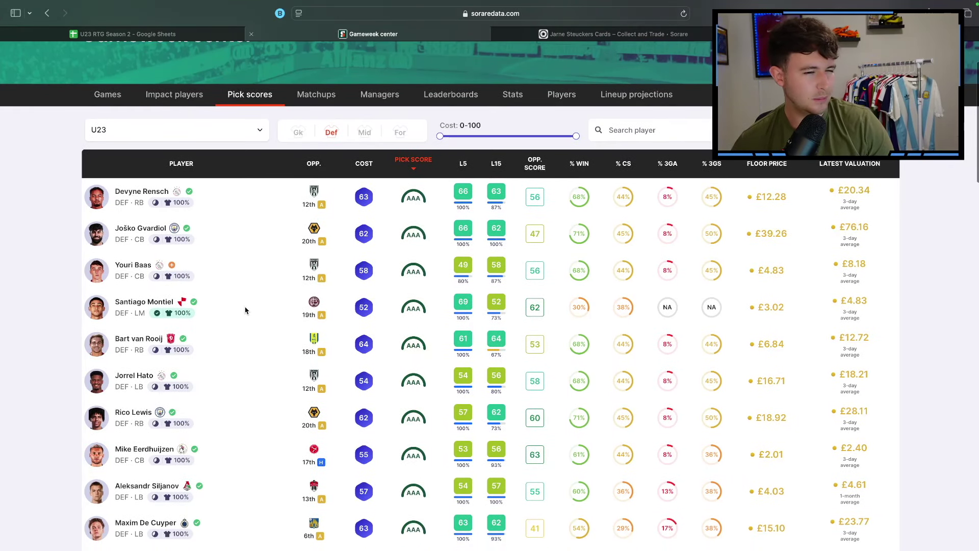
pyautogui.scroll(-1, 245, 310)
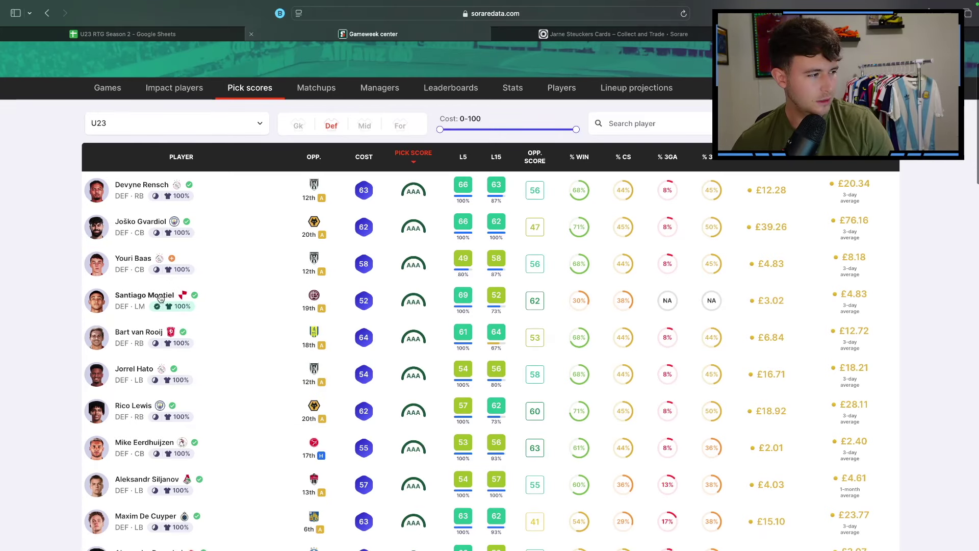
# - Review Santiago Montiel's SO5 score history, playing positions and upcoming games on his player page, and close it
pyautogui.click(145, 295)
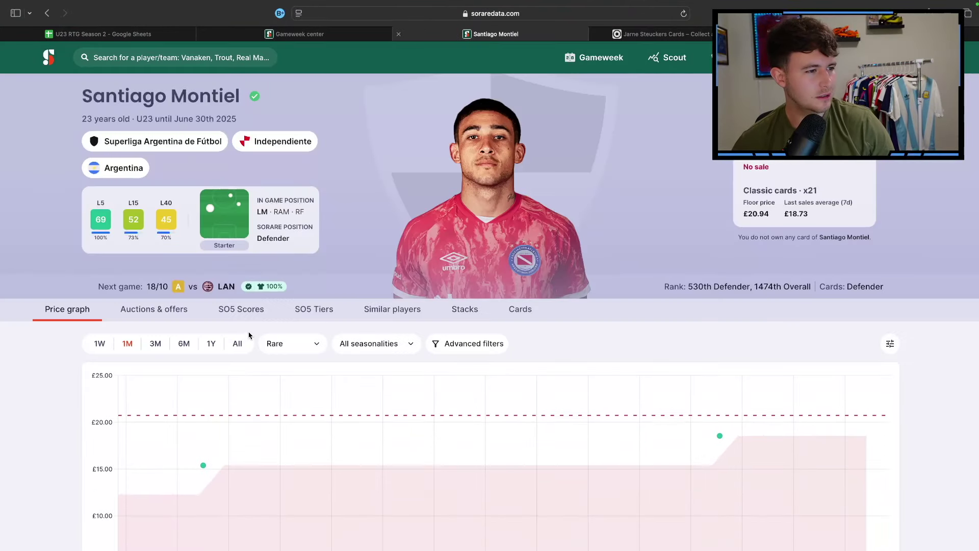
pyautogui.click(245, 307)
pyautogui.scroll(-1, 382, 342)
pyautogui.scroll(-10, 382, 343)
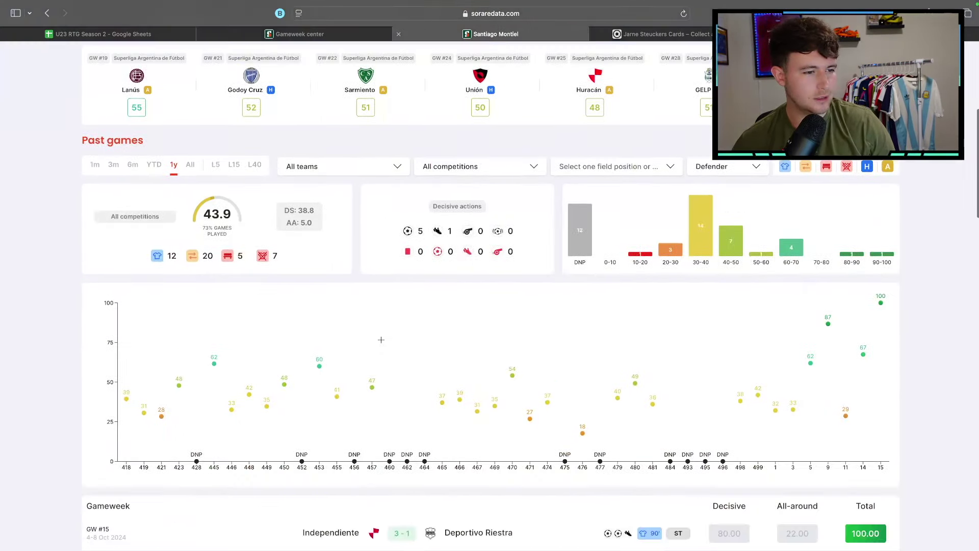
pyautogui.scroll(-2, 533, 360)
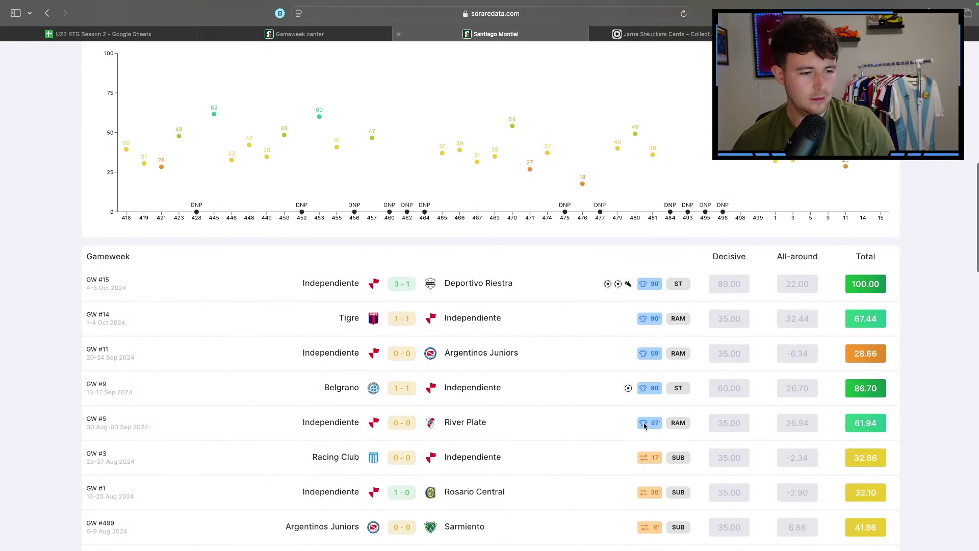
pyautogui.scroll(8, 583, 281)
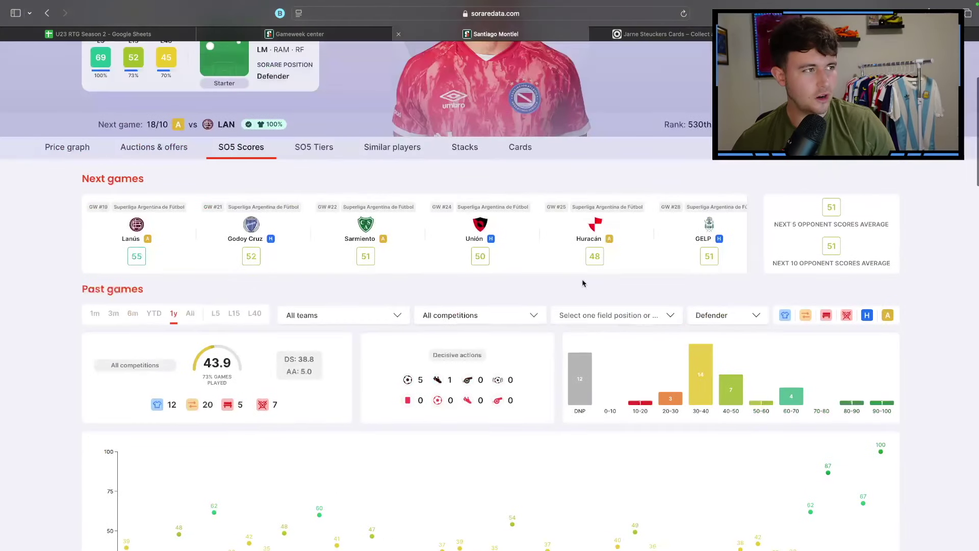
pyautogui.click(399, 34)
# - Examine the U23 defenders ranked below Santiago Montiel for fixtures, recent averages and Limited floor prices
pyautogui.scroll(-1, 260, 344)
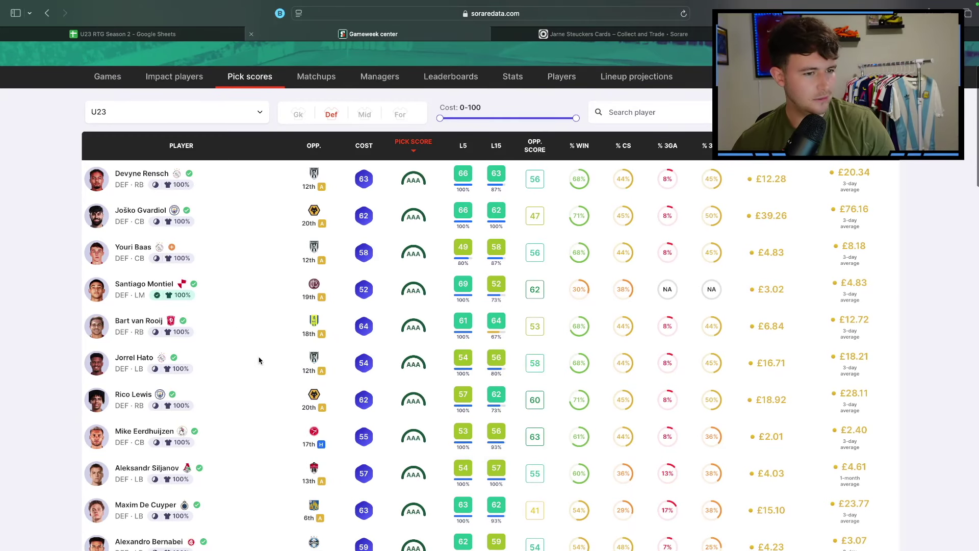
pyautogui.scroll(-3, 261, 360)
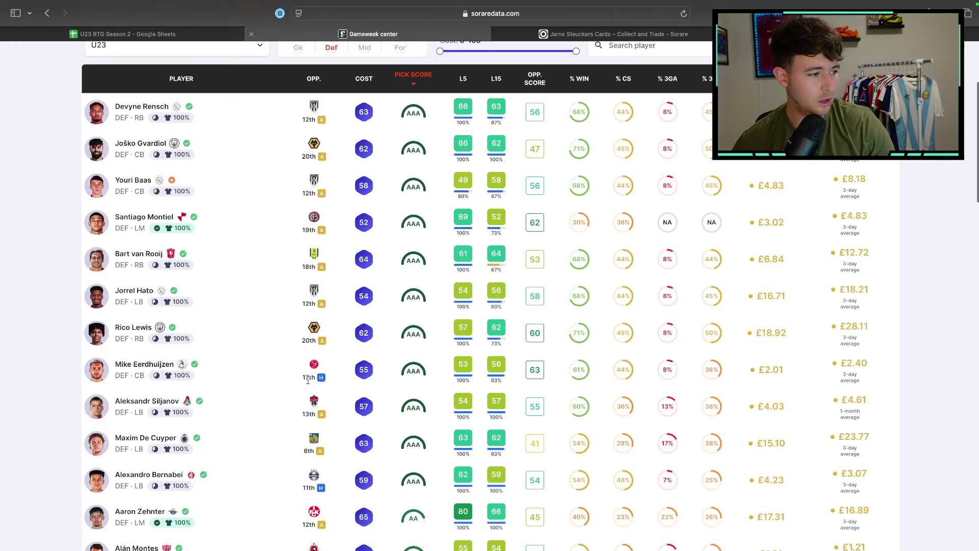
pyautogui.scroll(-1, 267, 372)
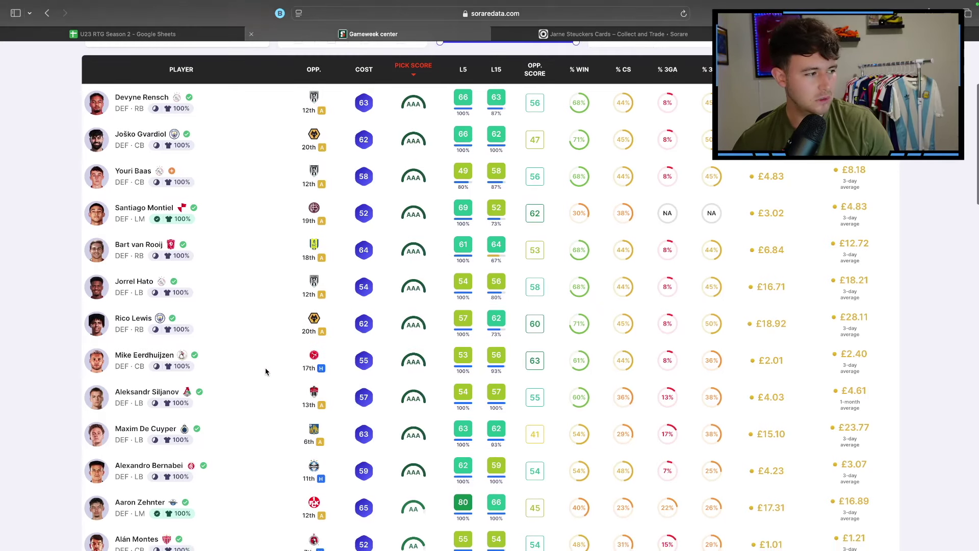
pyautogui.scroll(-1, 252, 368)
pyautogui.scroll(-4, 252, 367)
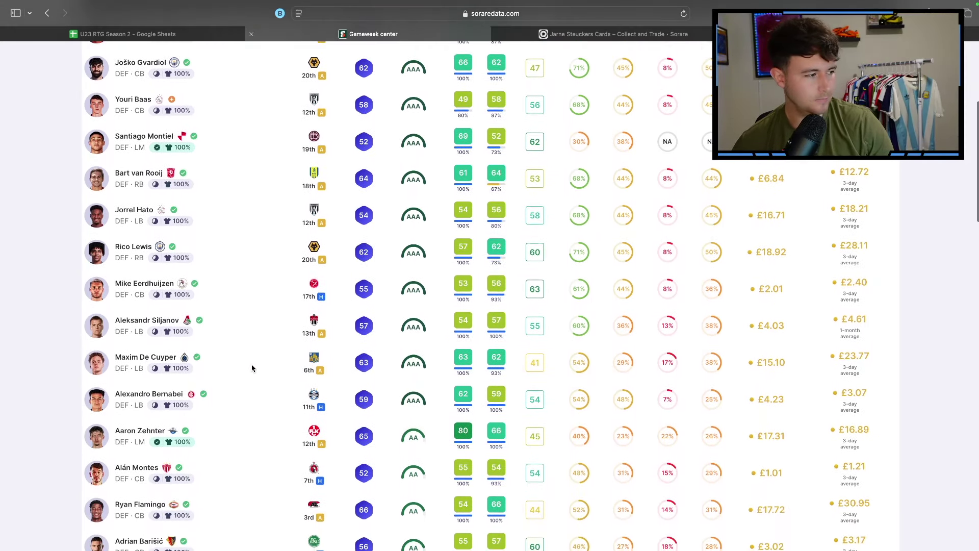
pyautogui.scroll(-2, 251, 368)
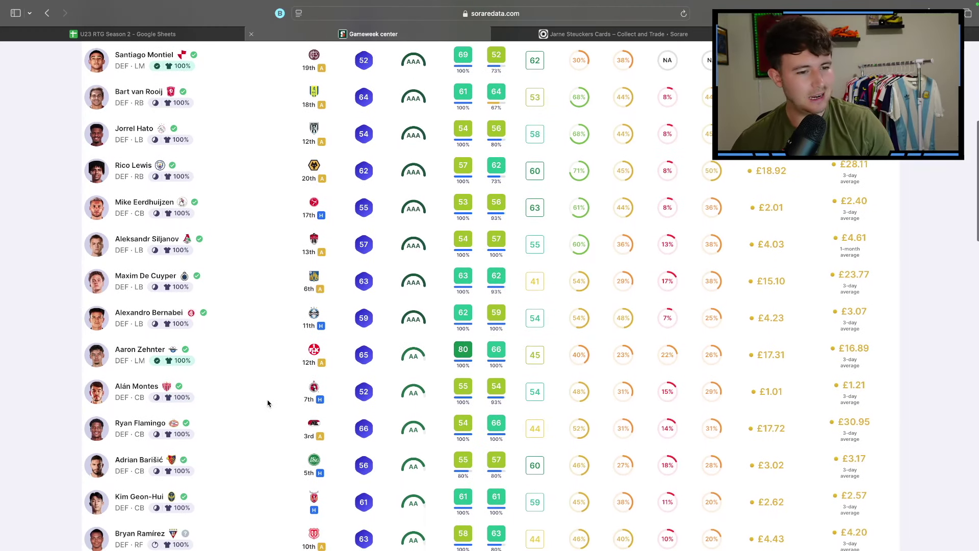
pyautogui.scroll(-1, 267, 403)
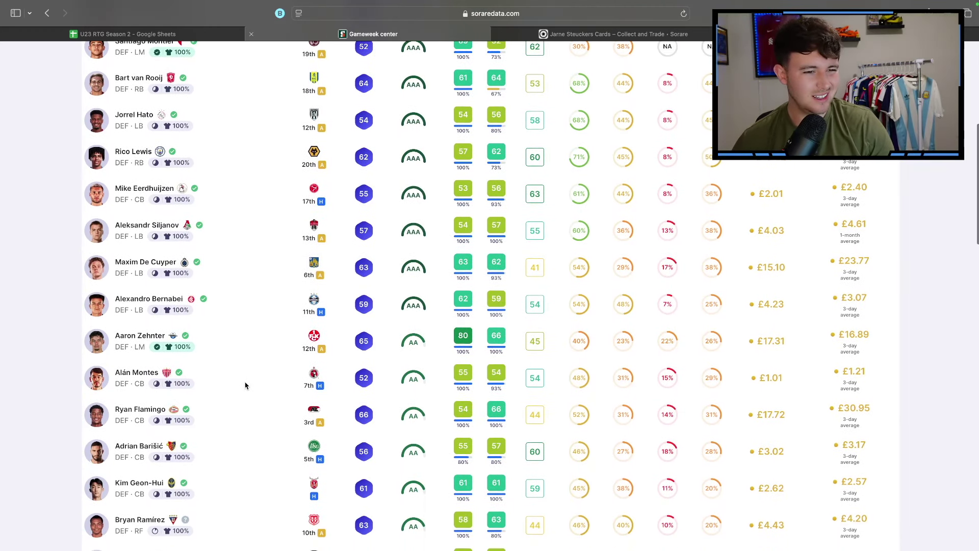
pyautogui.scroll(-2, 248, 385)
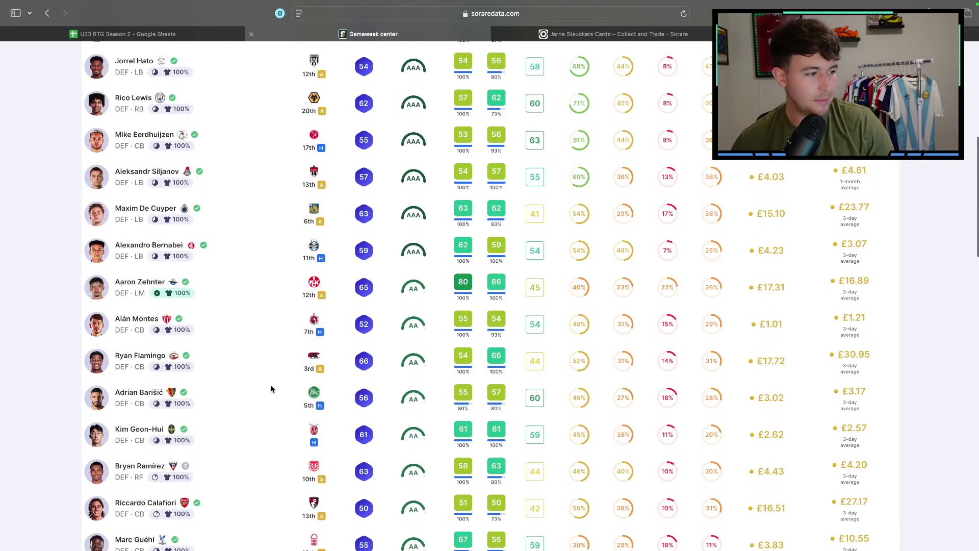
# - Review Adrian Barišić's SO5 scores, upcoming fixtures and past games on his player page, and close it
pyautogui.click(156, 396)
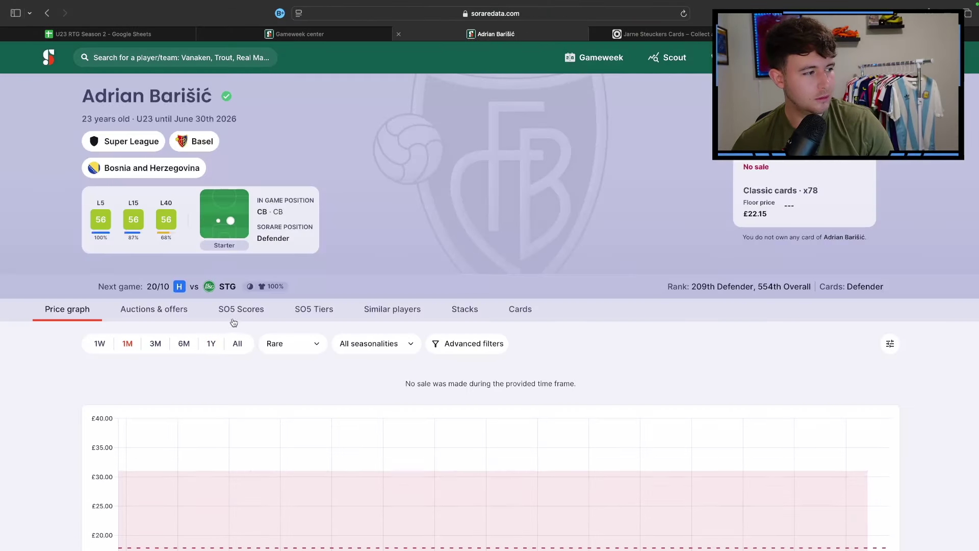
pyautogui.click(235, 313)
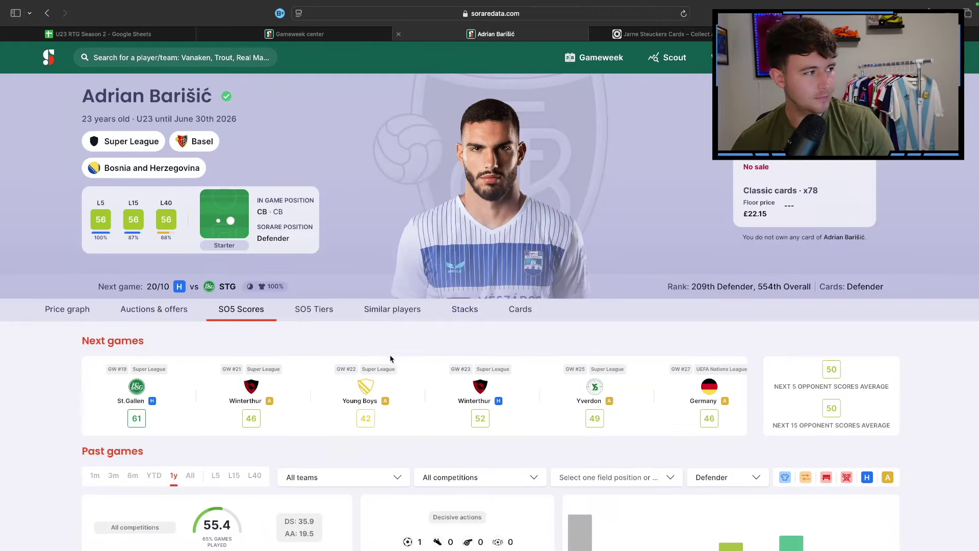
pyautogui.scroll(-8, 400, 366)
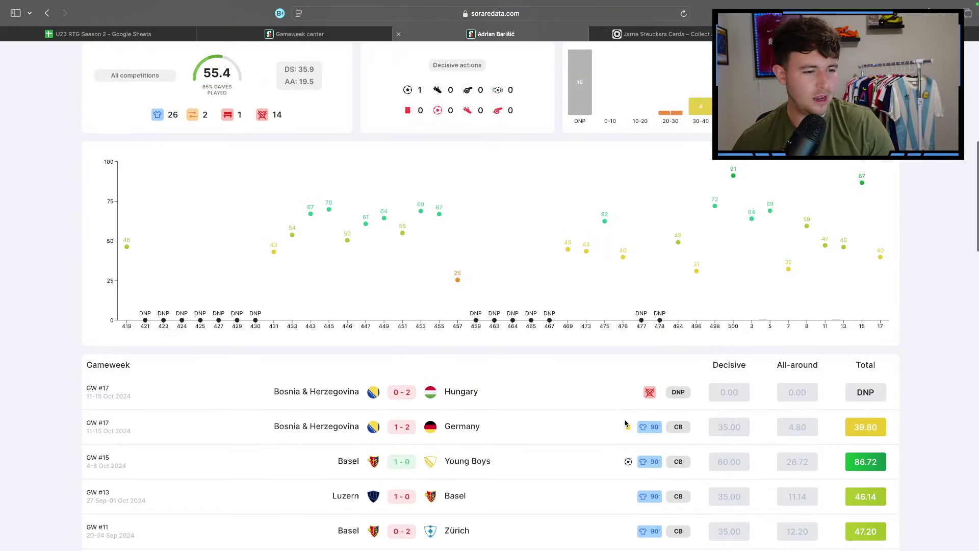
pyautogui.scroll(-2, 626, 423)
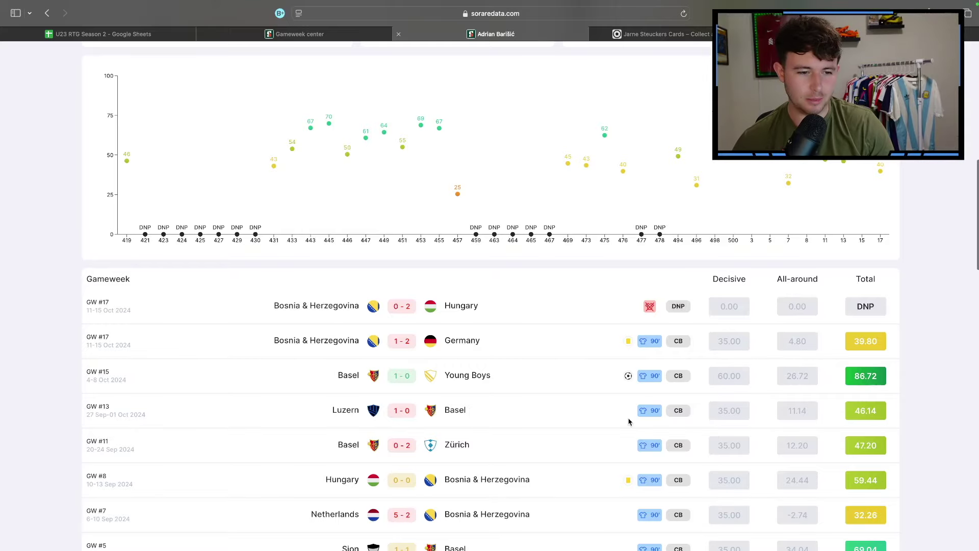
pyautogui.scroll(-2, 630, 422)
pyautogui.scroll(-3, 770, 403)
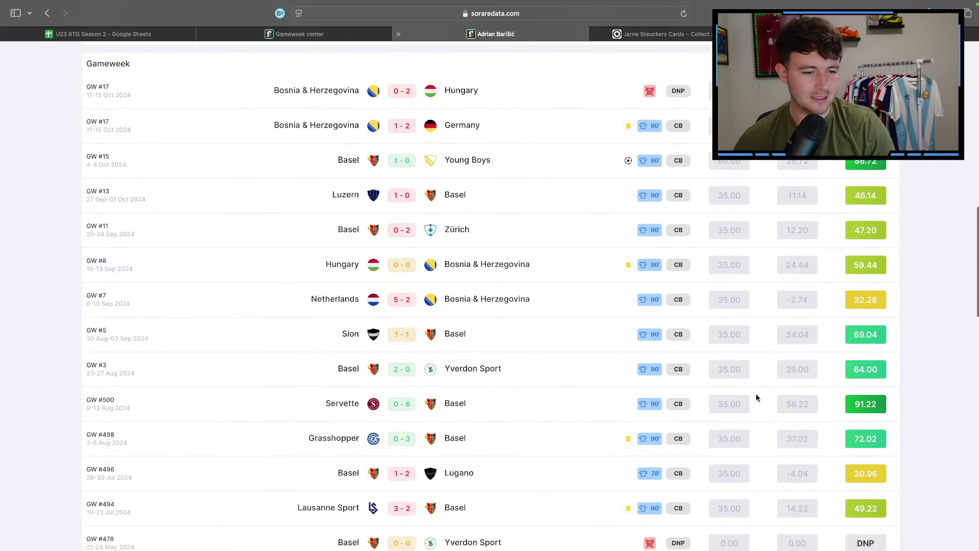
pyautogui.scroll(10, 770, 333)
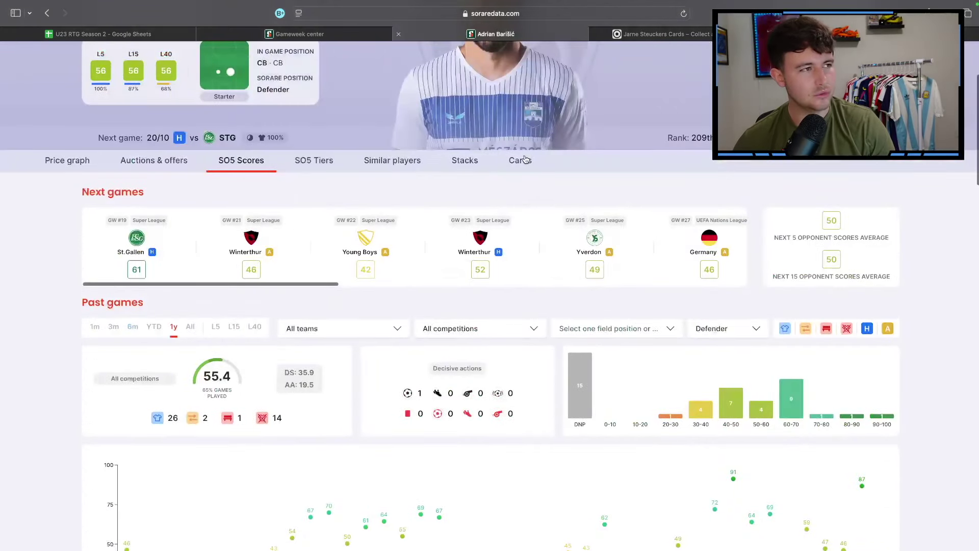
pyautogui.click(399, 34)
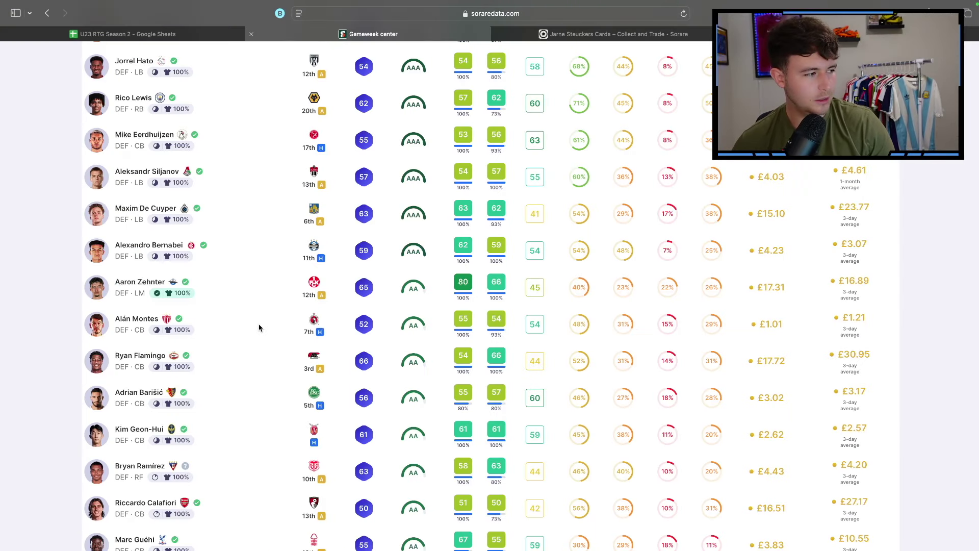
# - Filter the U23 pick scores to goalkeepers only and compare the top-ranked candidates
pyautogui.scroll(-1, 261, 359)
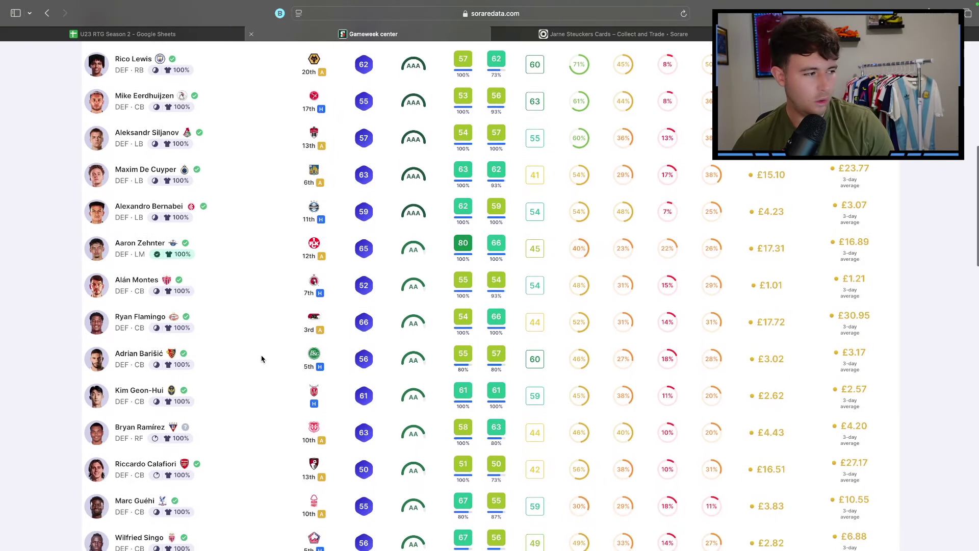
pyautogui.scroll(10, 261, 358)
pyautogui.click(298, 214)
pyautogui.click(330, 214)
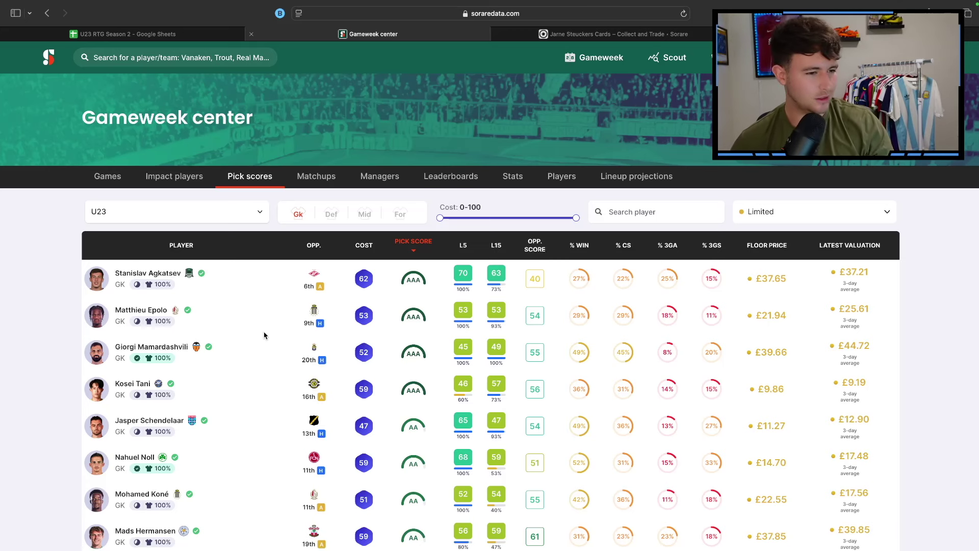
pyautogui.scroll(-3, 269, 334)
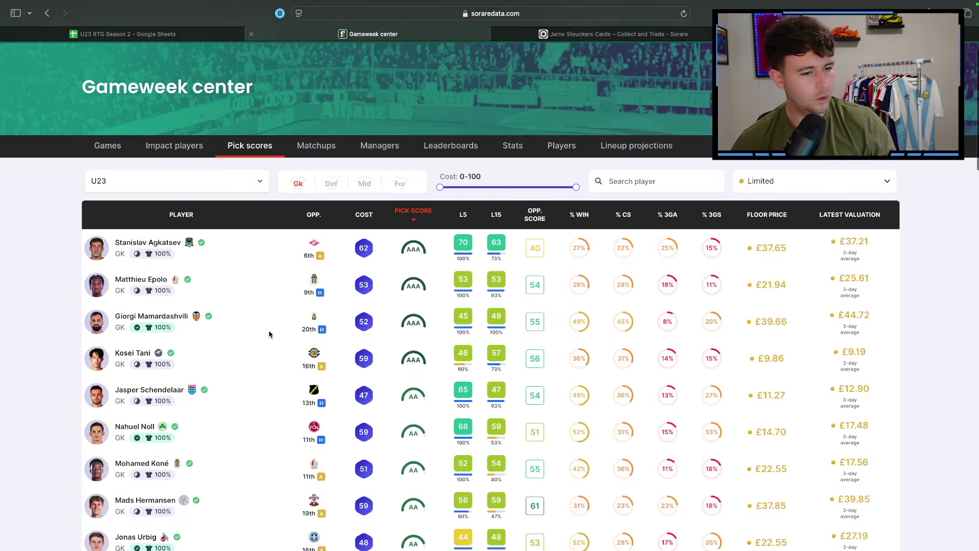
pyautogui.scroll(-3, 245, 310)
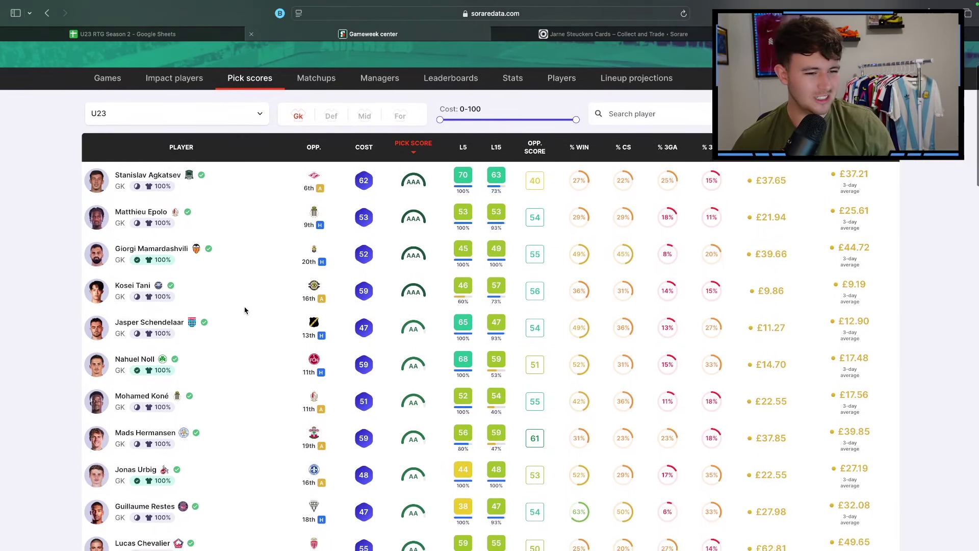
pyautogui.moveTo(437, 253)
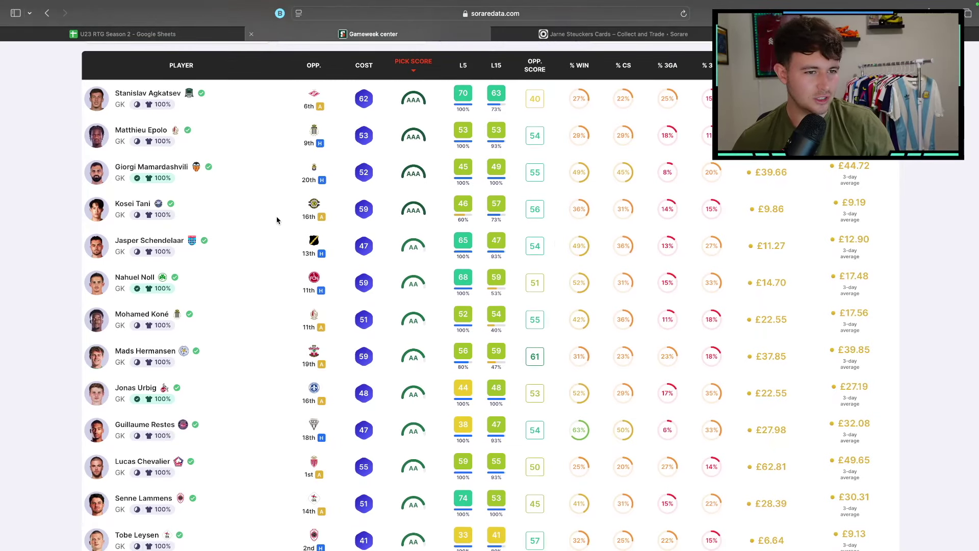
pyautogui.scroll(-1, 276, 219)
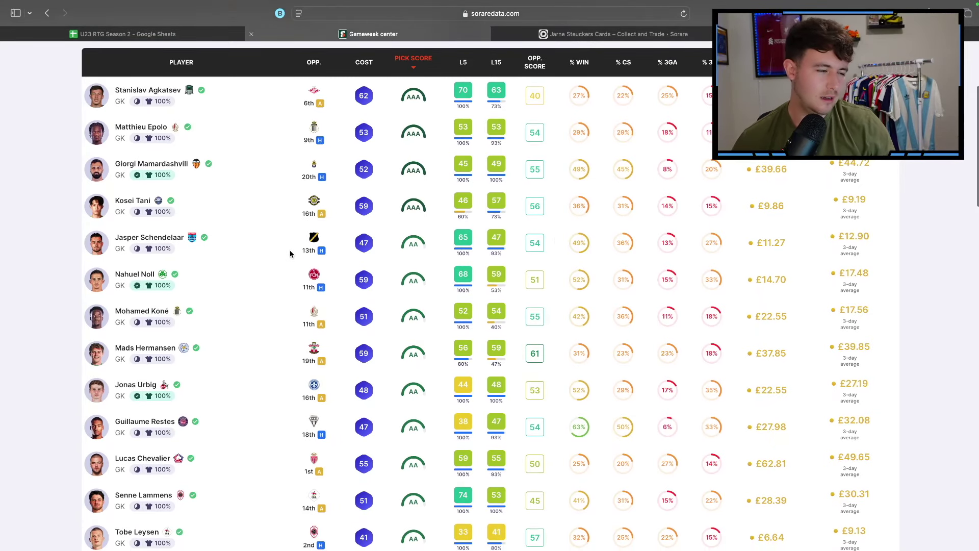
pyautogui.scroll(-1, 278, 248)
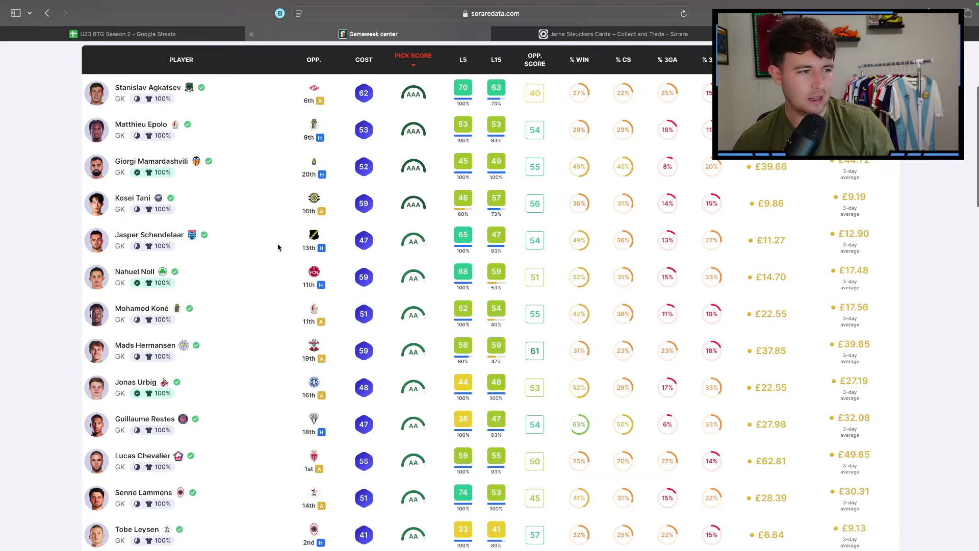
pyautogui.scroll(-1, 278, 248)
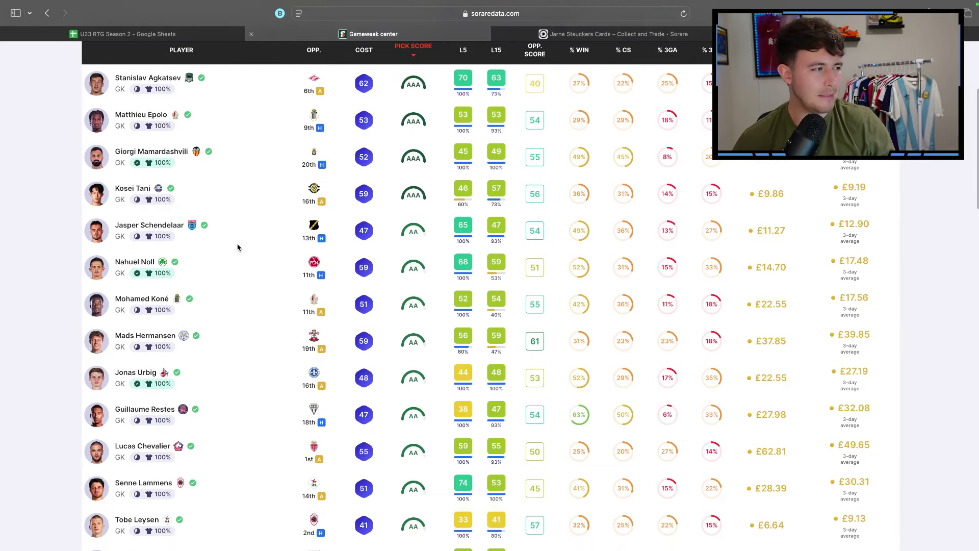
pyautogui.moveTo(406, 228)
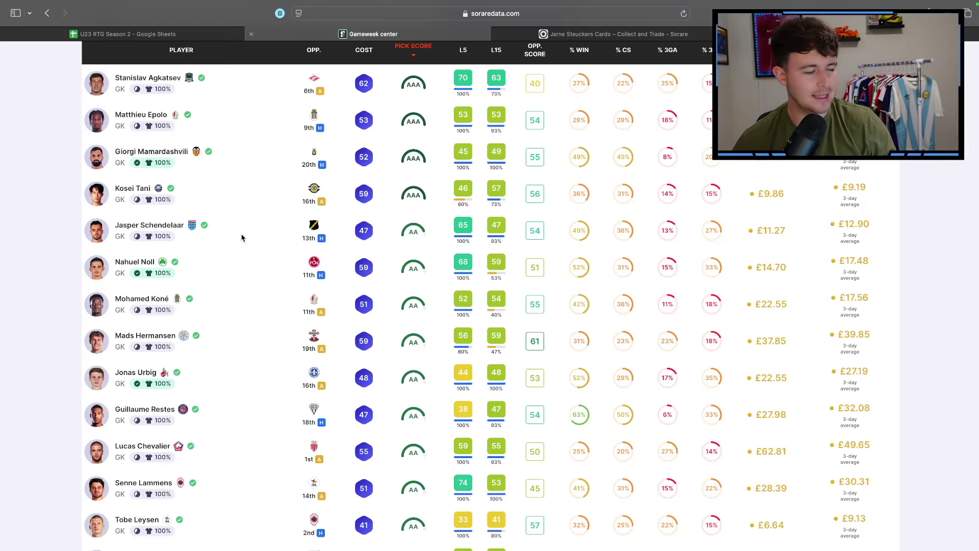
pyautogui.scroll(-2, 274, 235)
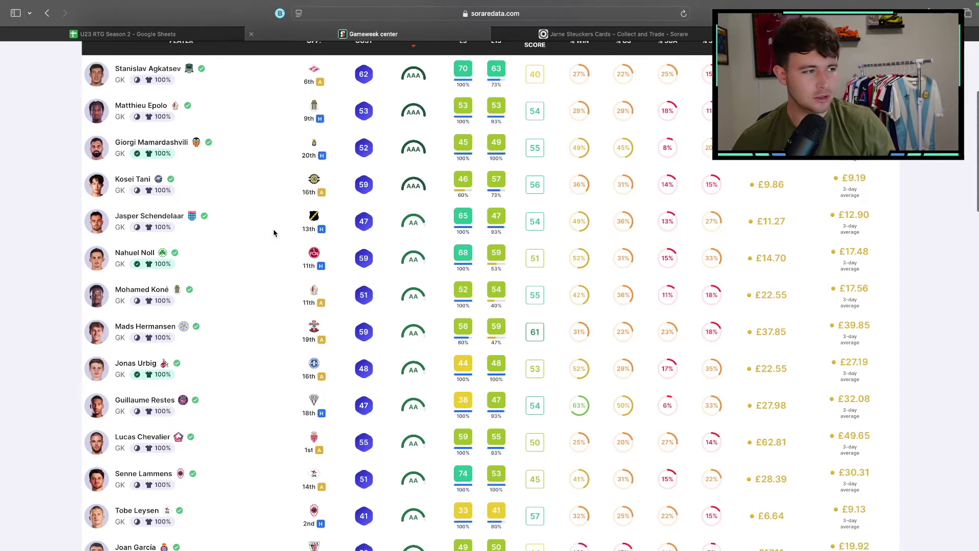
# - Examine the lower-ranked U23 goalkeepers for fixtures, recent averages and Limited floor prices, and return to the highest-ranked ones
pyautogui.scroll(-10, 274, 237)
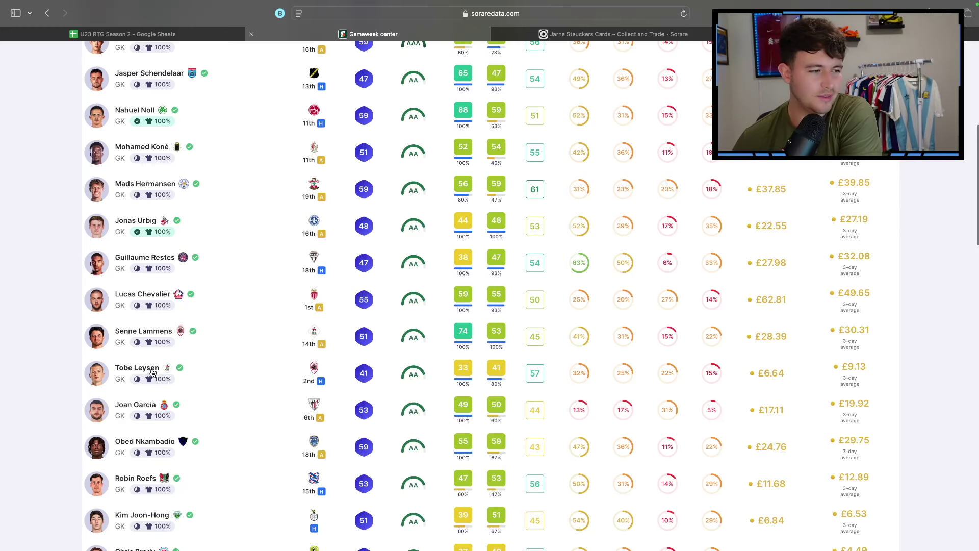
pyautogui.scroll(-8, 220, 351)
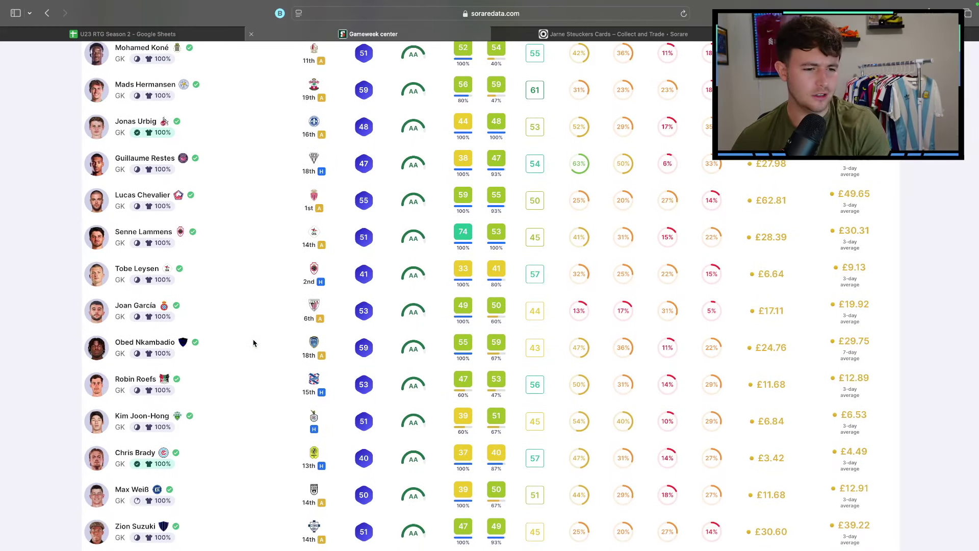
pyautogui.scroll(-1, 254, 344)
pyautogui.scroll(-5, 254, 401)
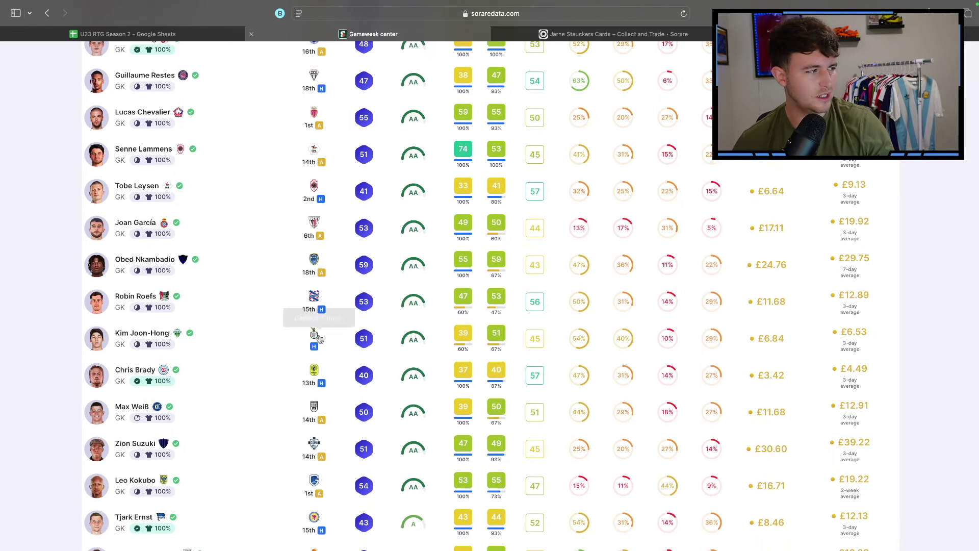
pyautogui.scroll(-5, 277, 354)
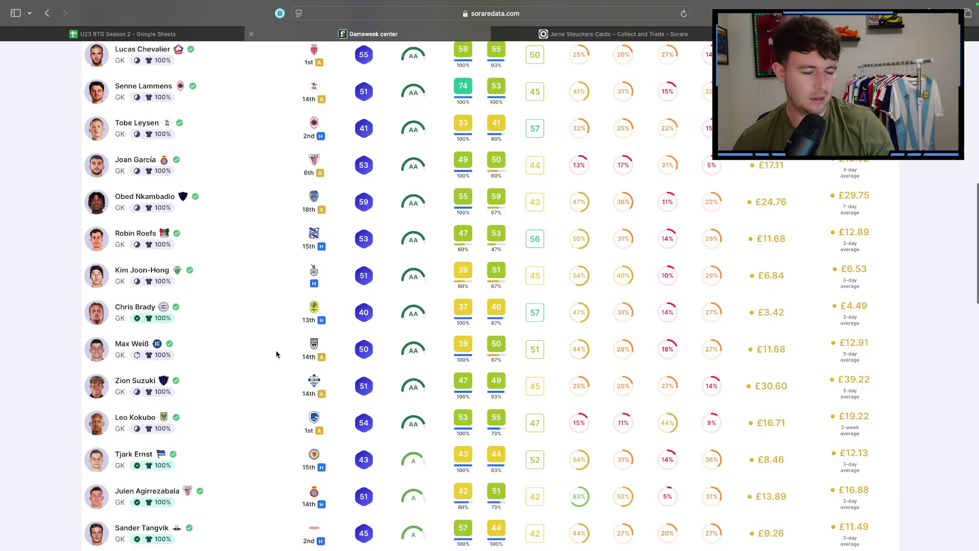
pyautogui.scroll(-4, 277, 354)
pyautogui.scroll(-6, 271, 407)
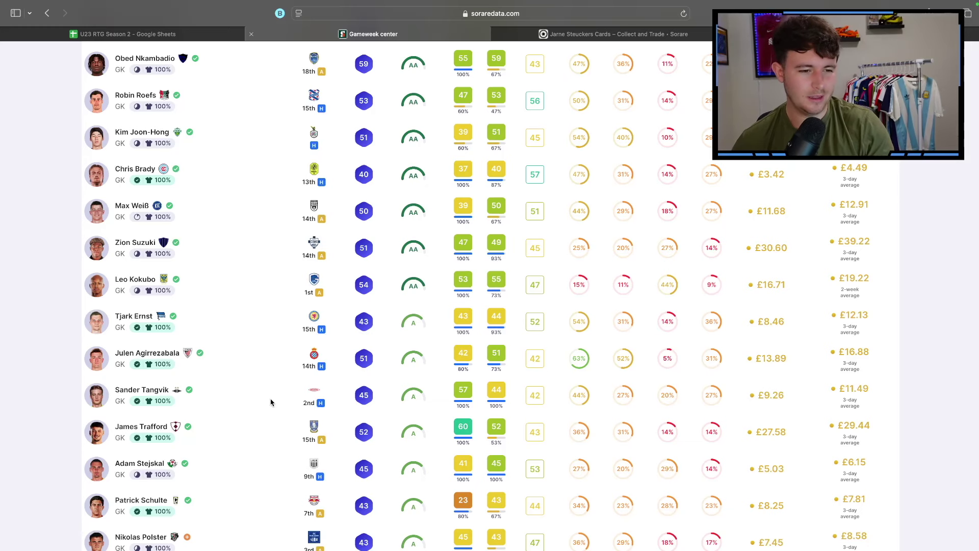
pyautogui.scroll(-3, 270, 402)
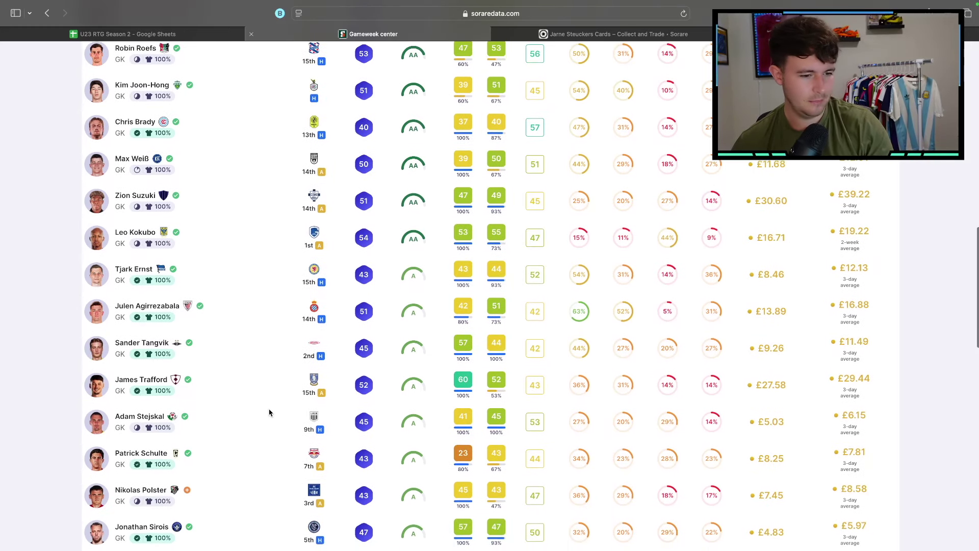
pyautogui.scroll(-4, 269, 408)
pyautogui.scroll(-3, 270, 413)
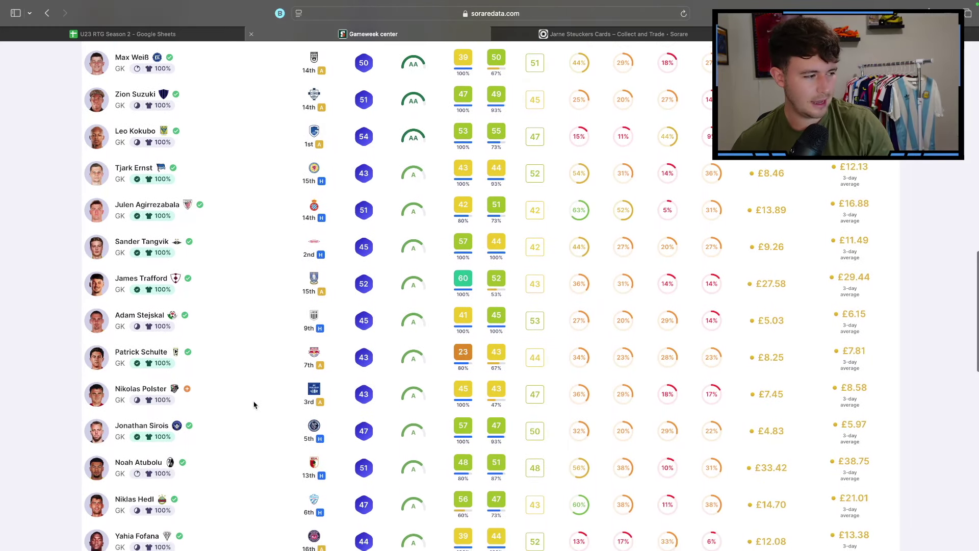
pyautogui.scroll(-8, 254, 405)
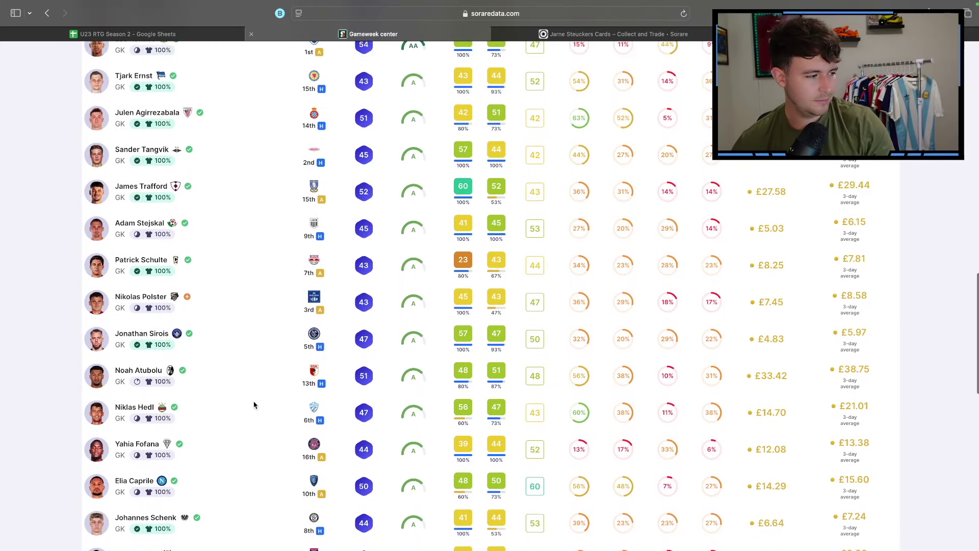
pyautogui.scroll(20, 254, 404)
pyautogui.scroll(5, 255, 402)
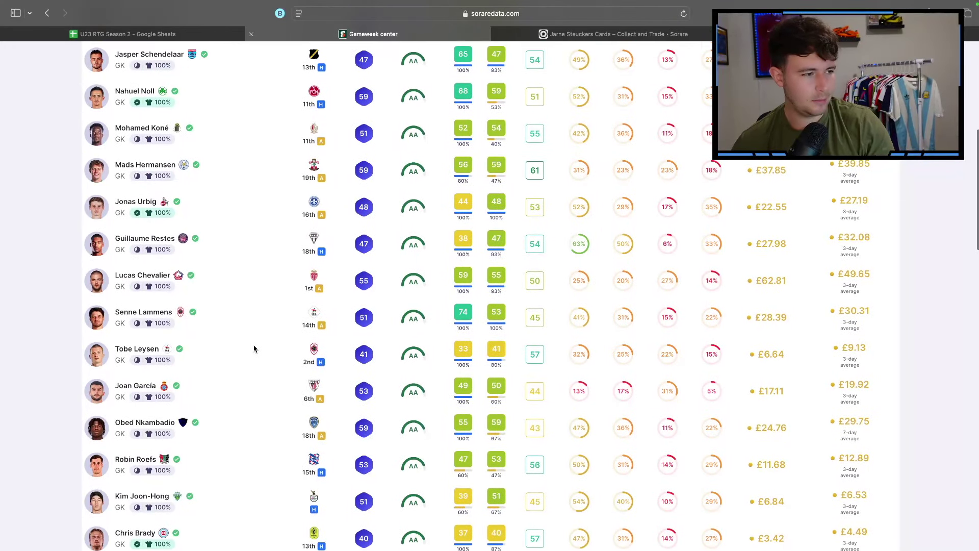
pyautogui.scroll(4, 256, 353)
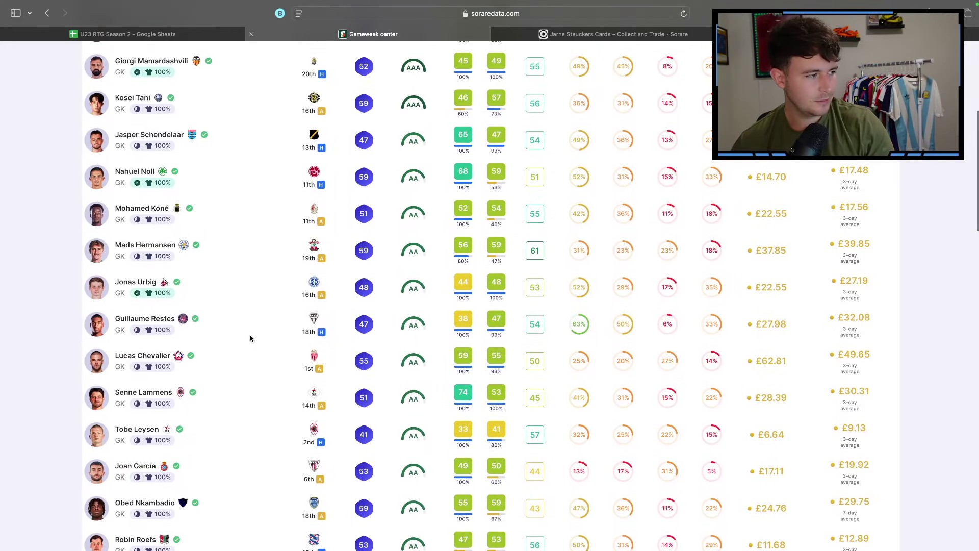
pyautogui.scroll(4, 251, 338)
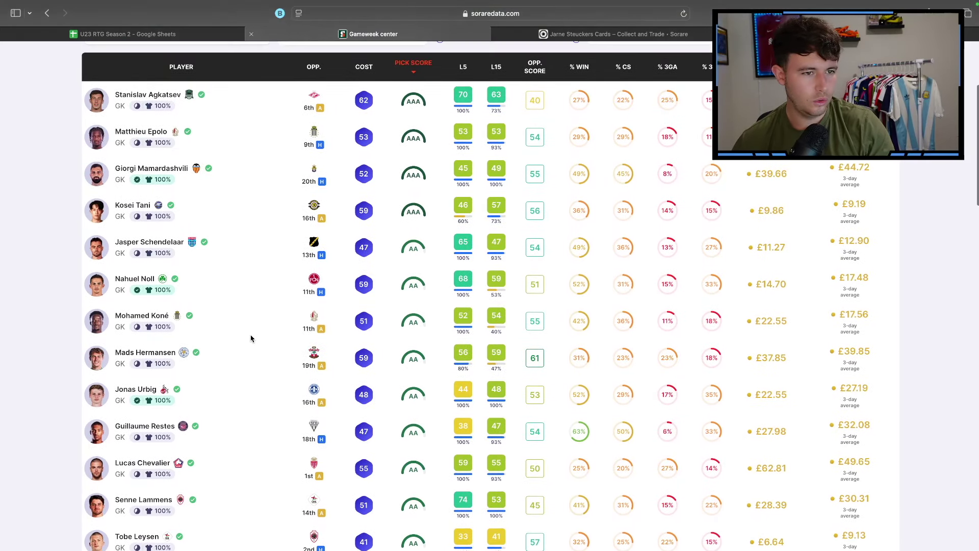
pyautogui.scroll(8, 238, 250)
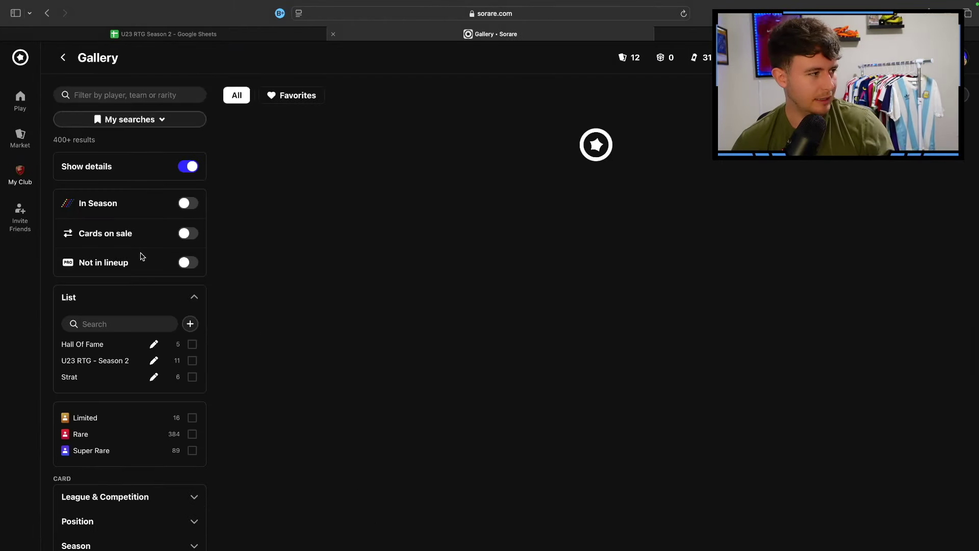
# - Filter the Sorare gallery to Limited cards and review Adam Hložek's card for competition eligibility and recent scores
pyautogui.click(193, 418)
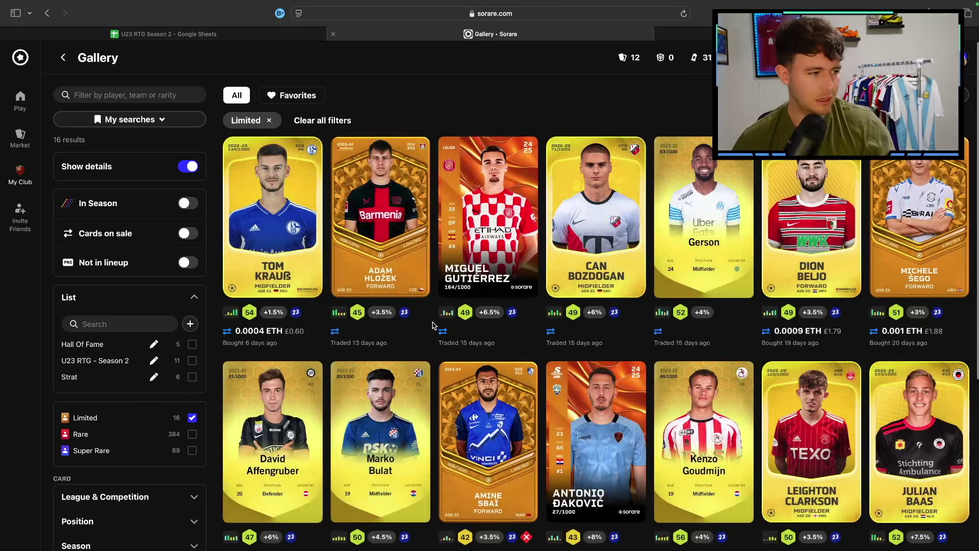
pyautogui.click(405, 278)
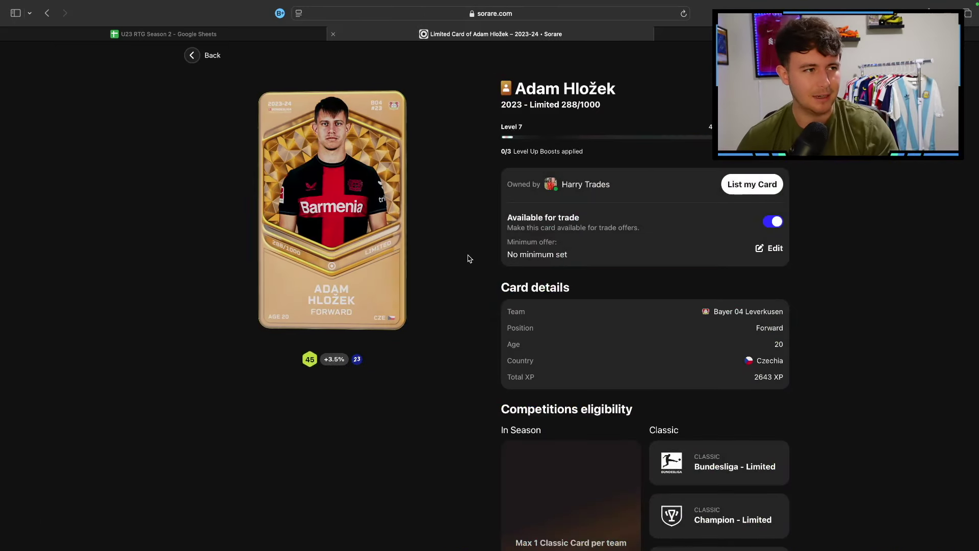
pyautogui.scroll(-5, 463, 309)
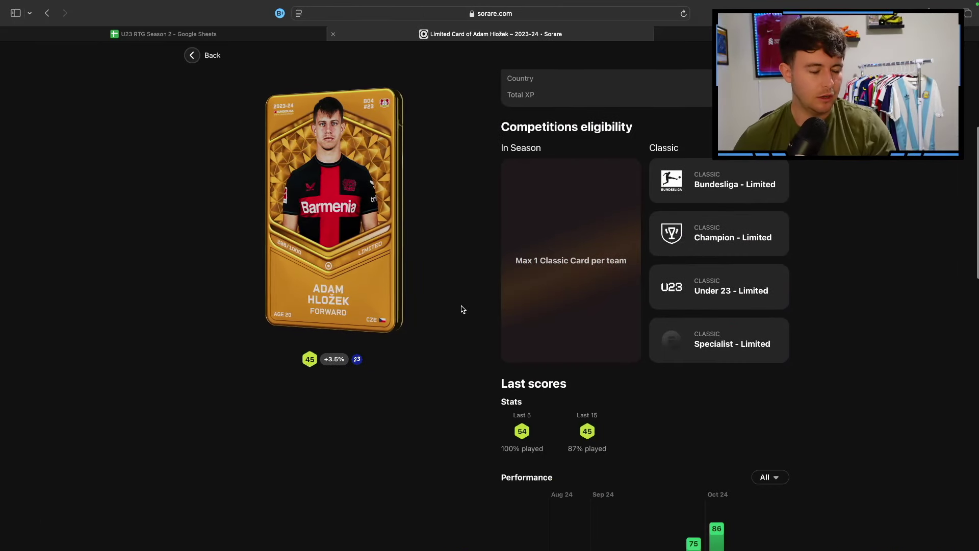
pyautogui.scroll(-5, 463, 309)
# - Switch to Predictorfy and list the Bundesliga matches of the Champion competition for GW 19
pyautogui.hotkey('ctrl', 'Tab')
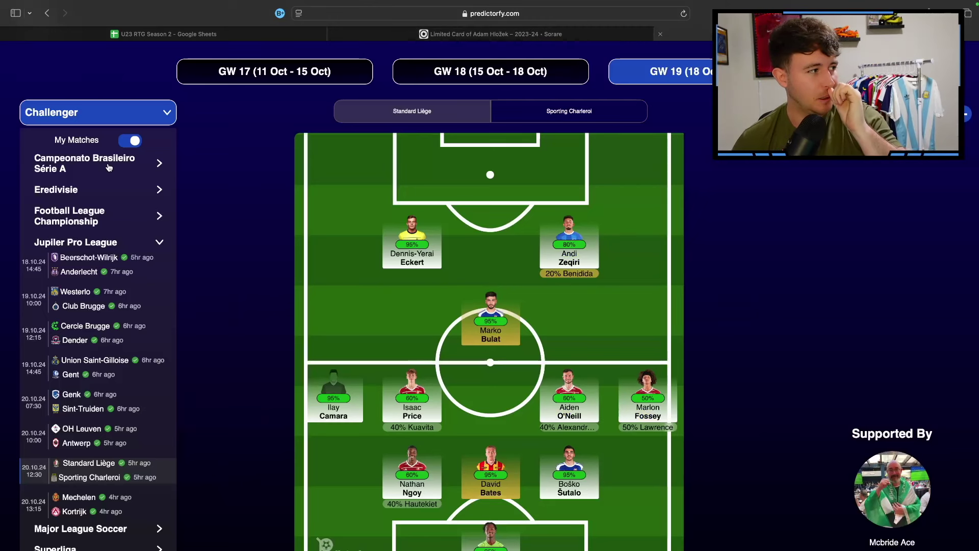
pyautogui.click(102, 112)
pyautogui.click(102, 91)
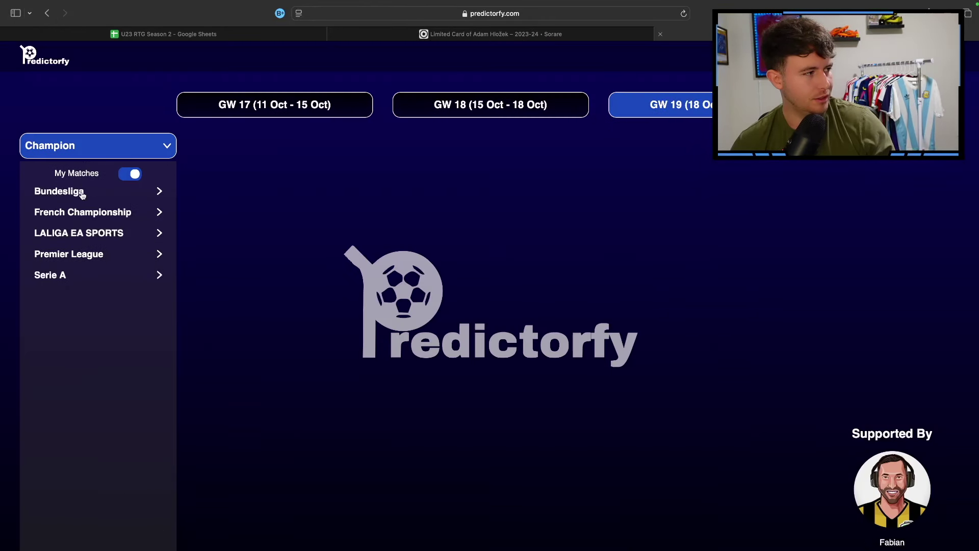
pyautogui.click(82, 195)
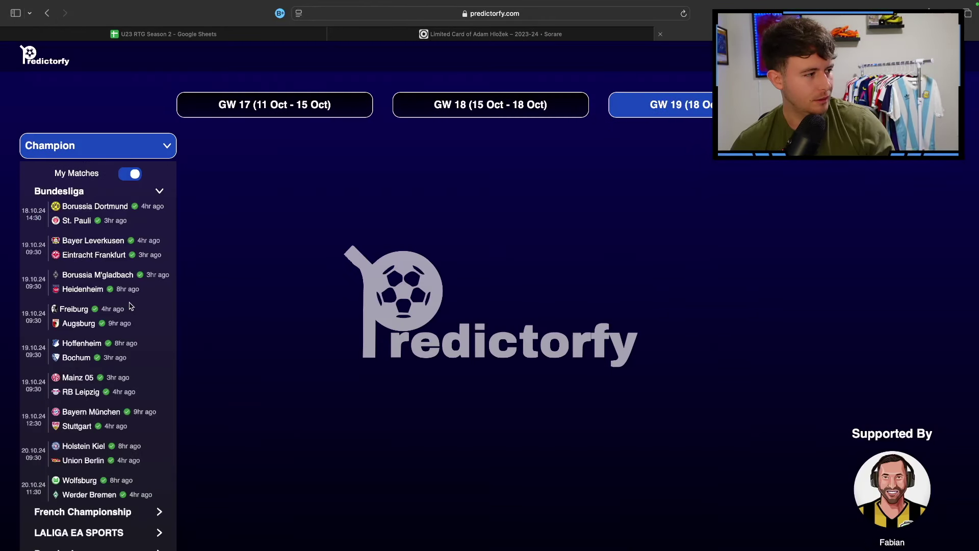
# - Open the predicted lineups for Hoffenheim vs Bochum and check Hoffenheim's expected starters for Adam Hložek
pyautogui.click(132, 356)
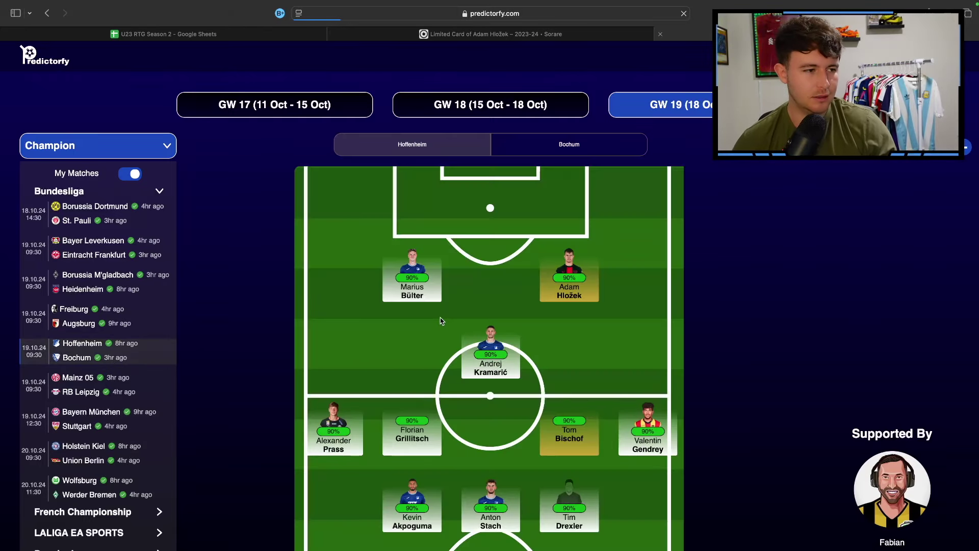
pyautogui.scroll(-1, 471, 298)
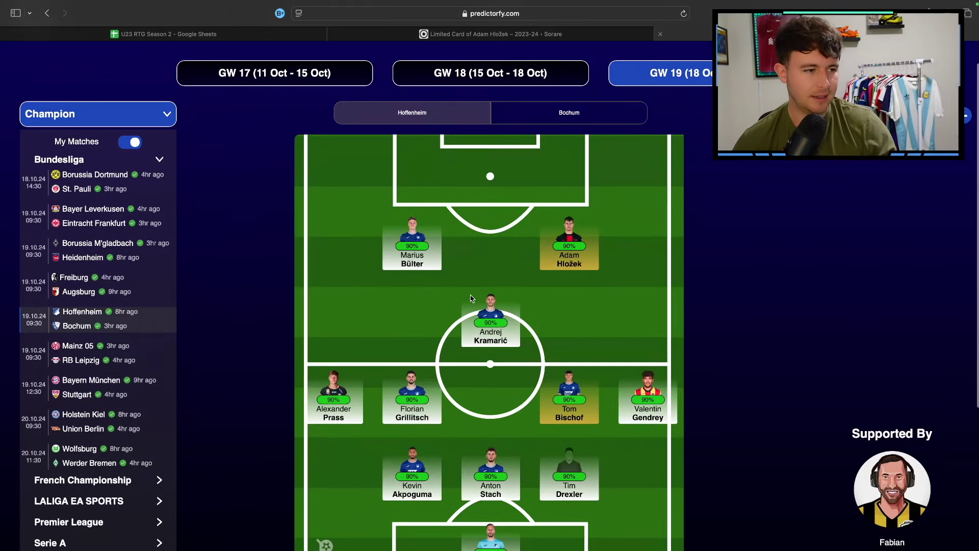
# - Switch back to Sorare and review the last Limited sales and card history of Adam Hložek's card
pyautogui.click(450, 40)
pyautogui.scroll(-5, 440, 304)
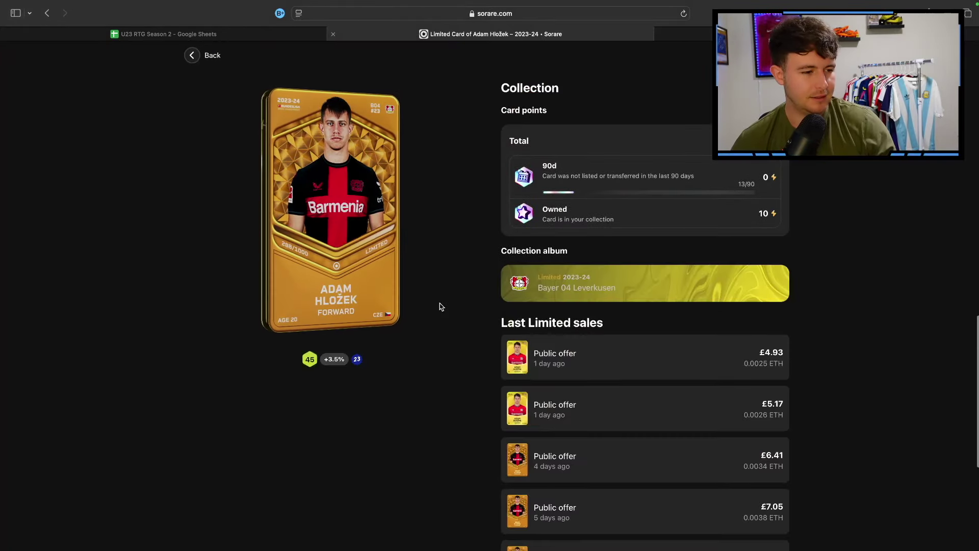
pyautogui.scroll(-1, 442, 307)
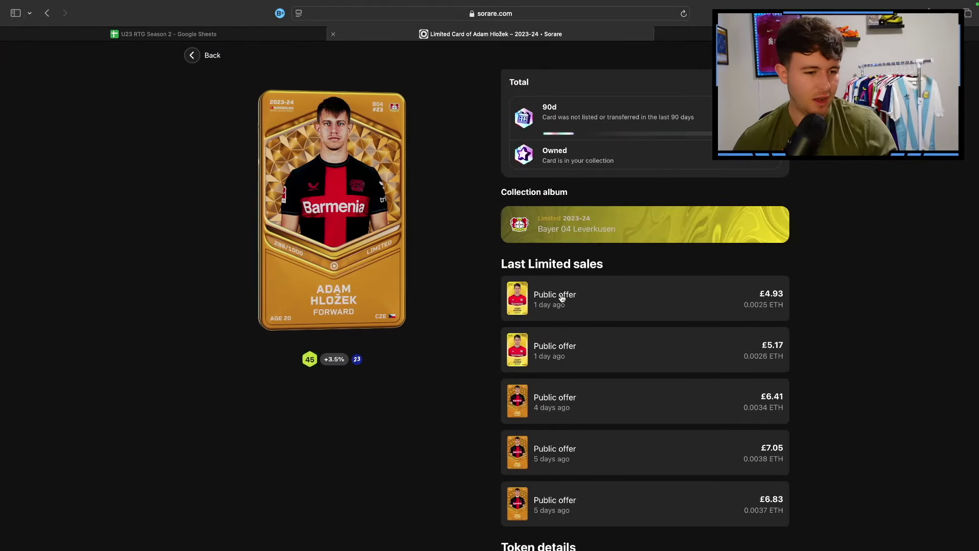
pyautogui.scroll(-5, 579, 299)
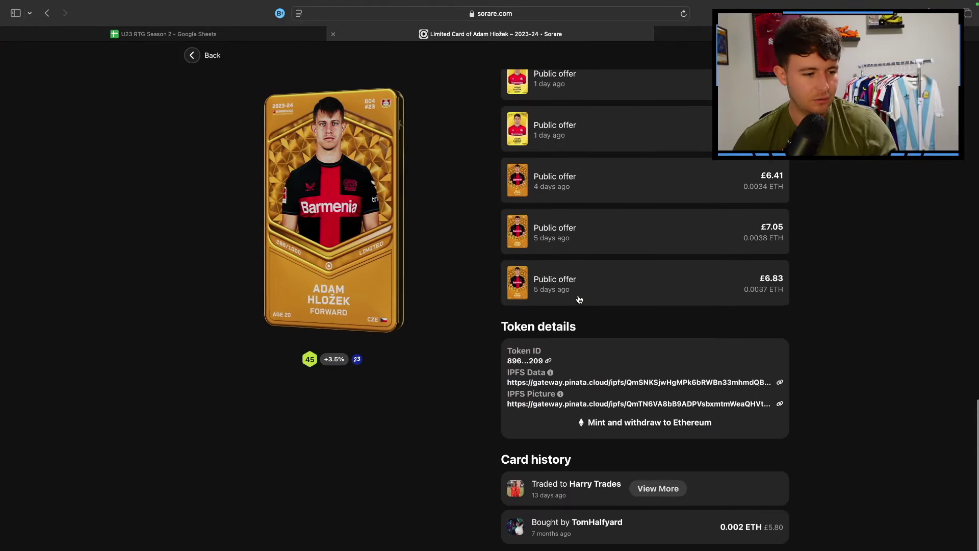
pyautogui.scroll(12, 580, 299)
pyautogui.scroll(10, 579, 299)
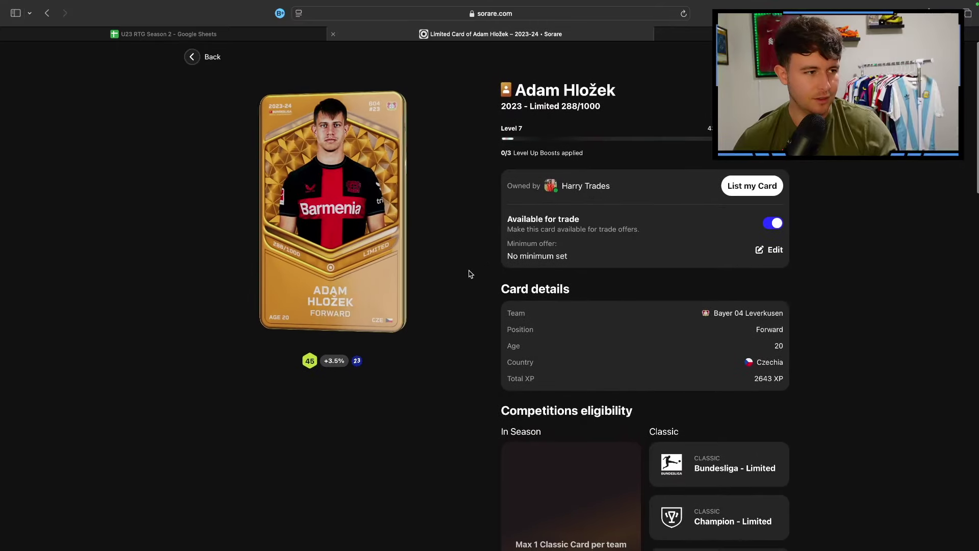